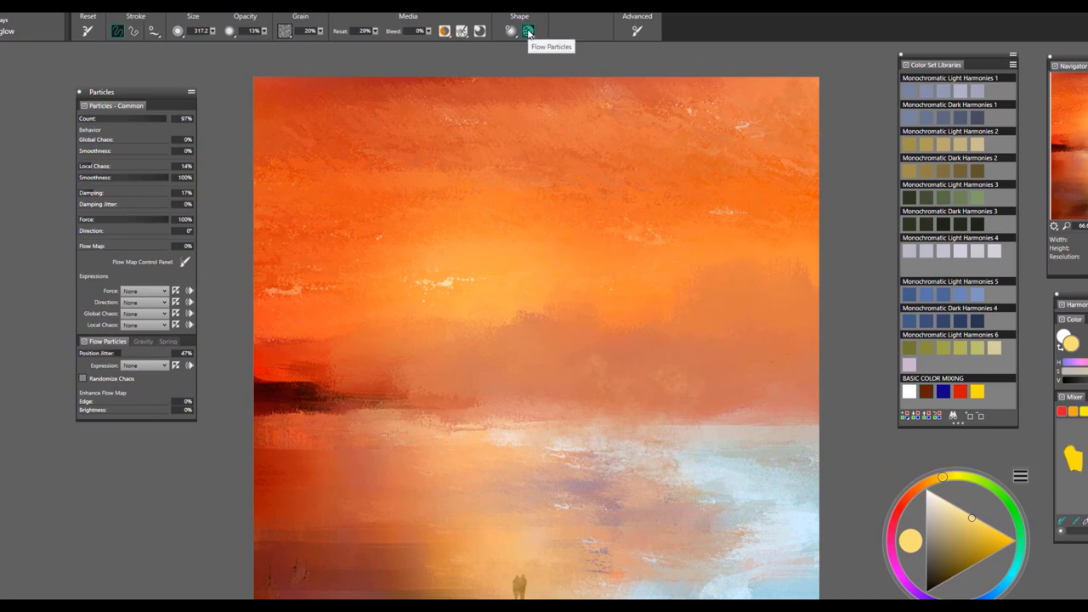
Step: Set the force direction in the Alpenglow brush's flow particle settings to 120 degrees
left_click(528, 32)
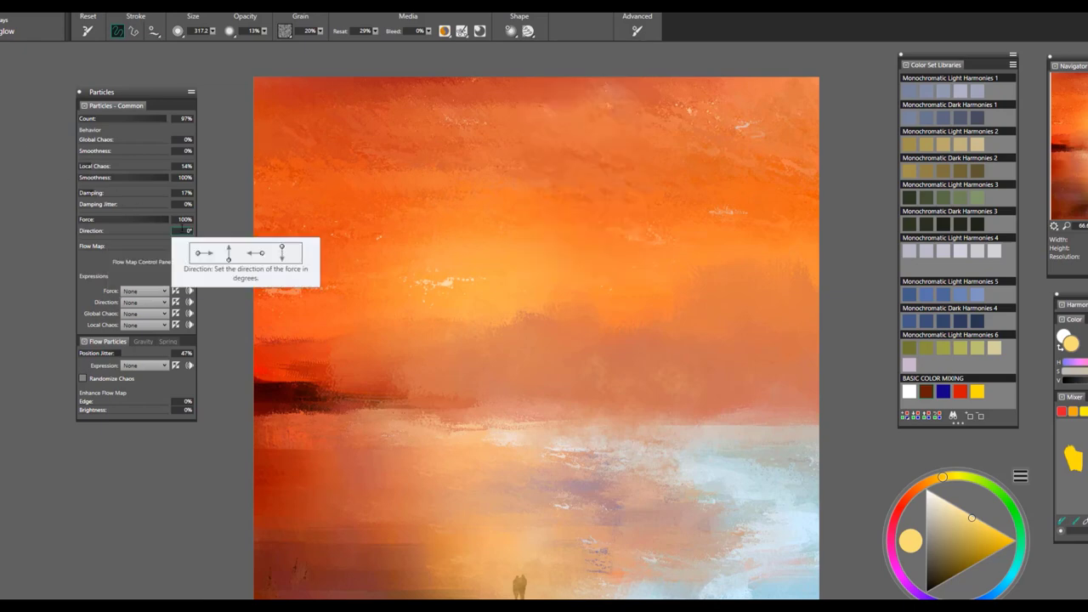
left_click(186, 230)
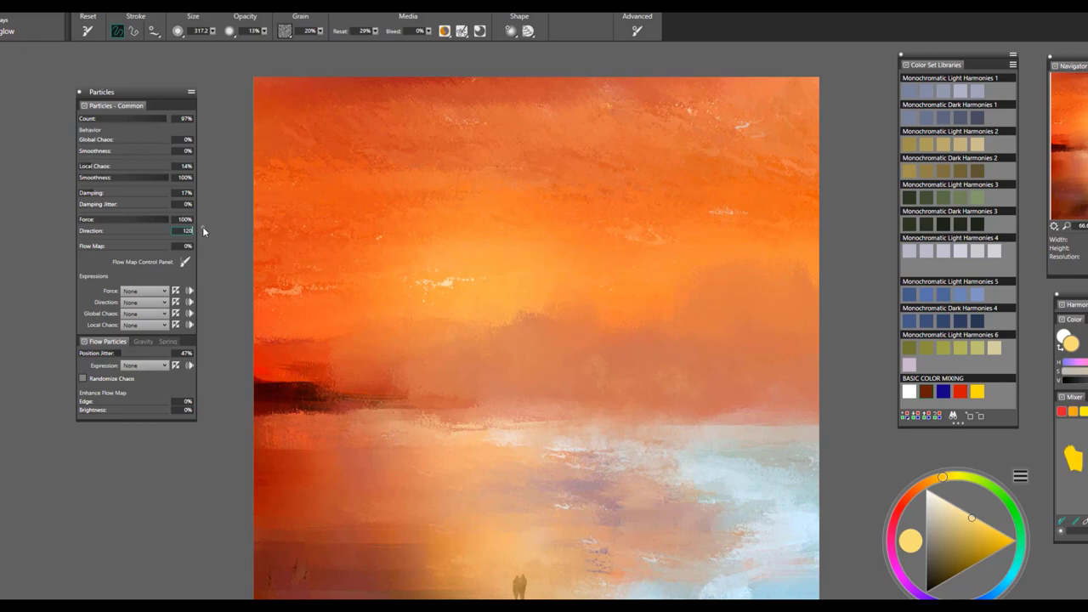
key("Return")
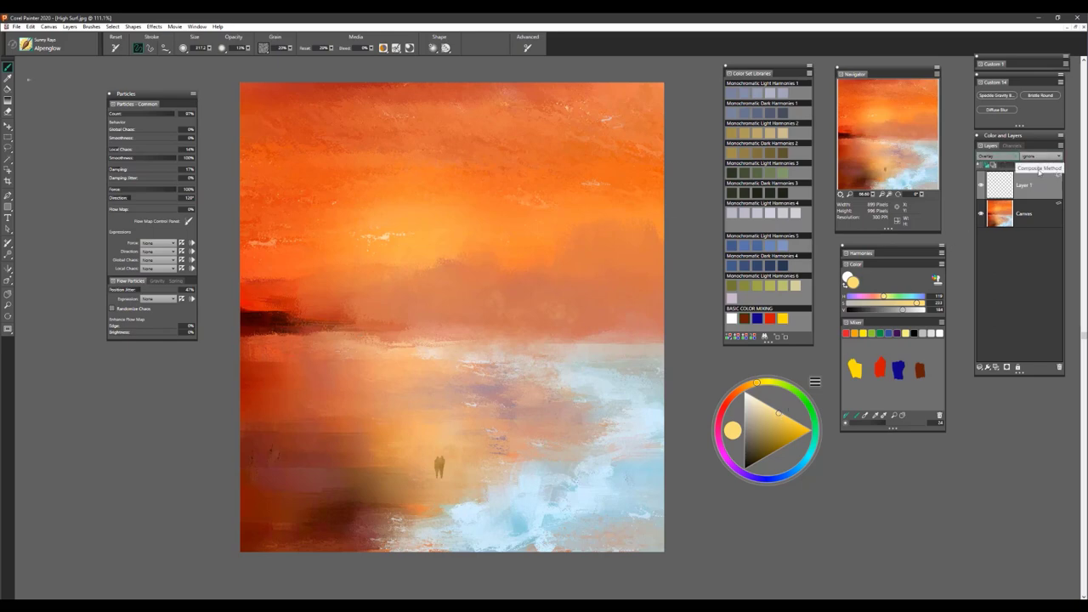
Step: Paint diagonal pale yellow light rays through the sunset sky down to the two figures, and lower Layer 1's opacity slightly
left_click_drag(322, 307, 293, 170)
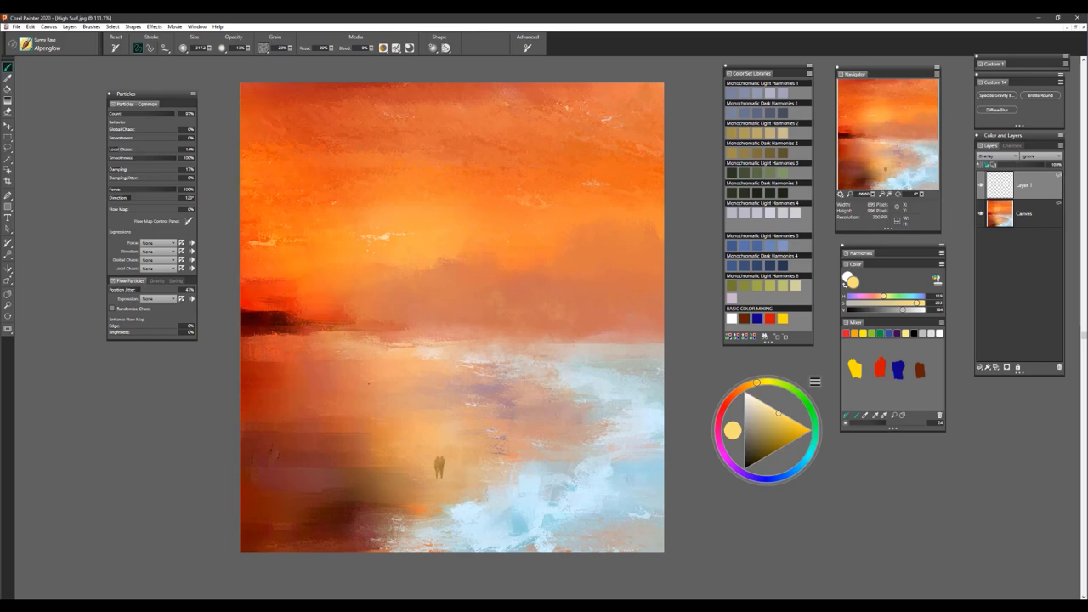
mouse_move(369, 383)
left_mouse_down()
mouse_move(348, 367)
mouse_move(410, 439)
mouse_move(385, 371)
mouse_move(408, 446)
left_mouse_up()
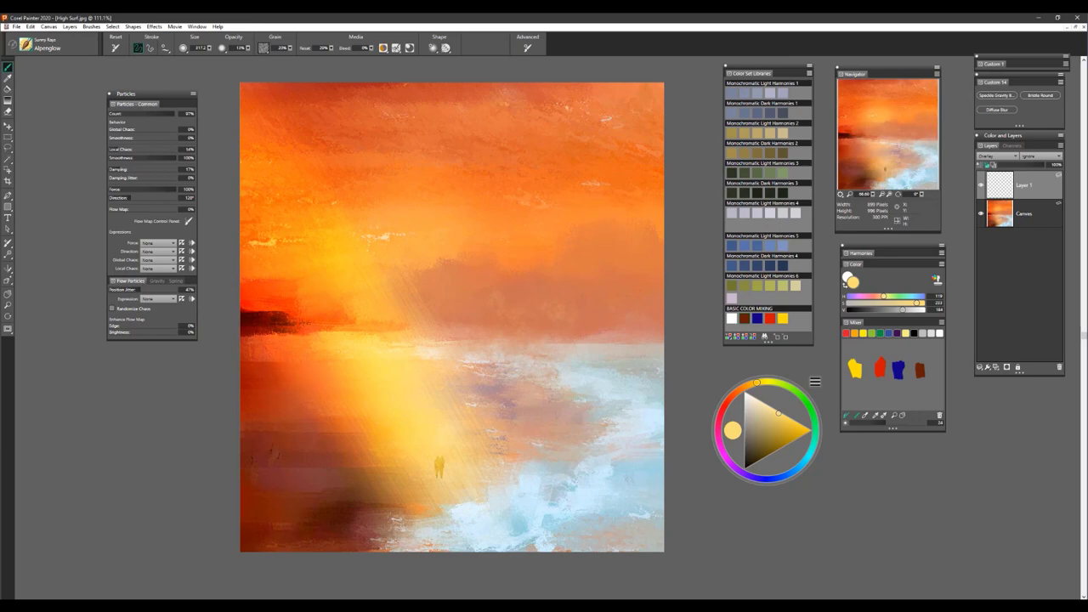
left_click_drag(385, 378, 429, 425)
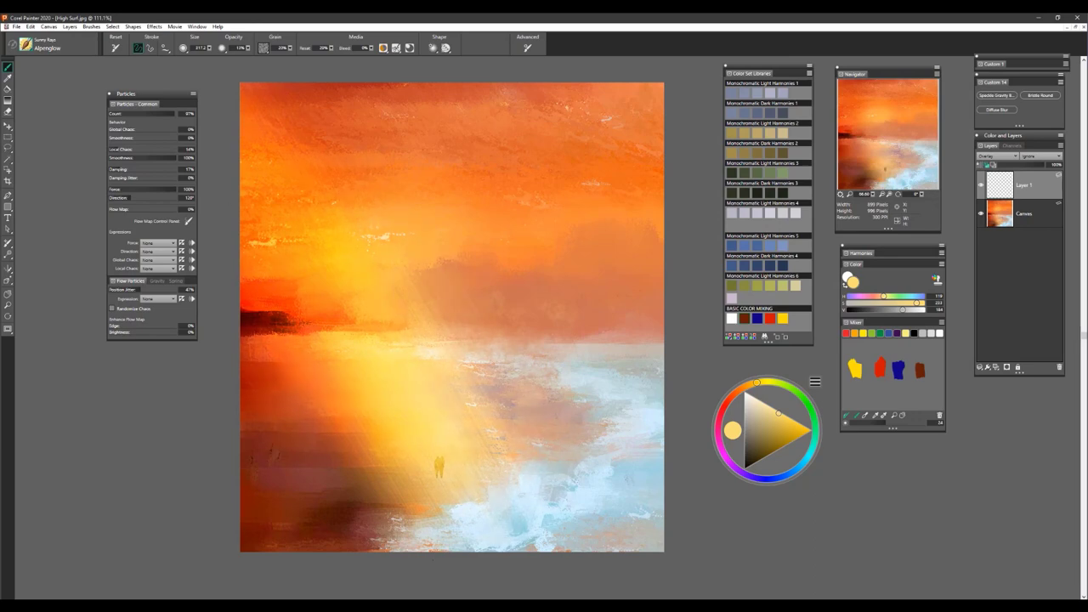
mouse_move(433, 561)
left_mouse_down()
mouse_move(366, 434)
mouse_move(451, 580)
left_mouse_up()
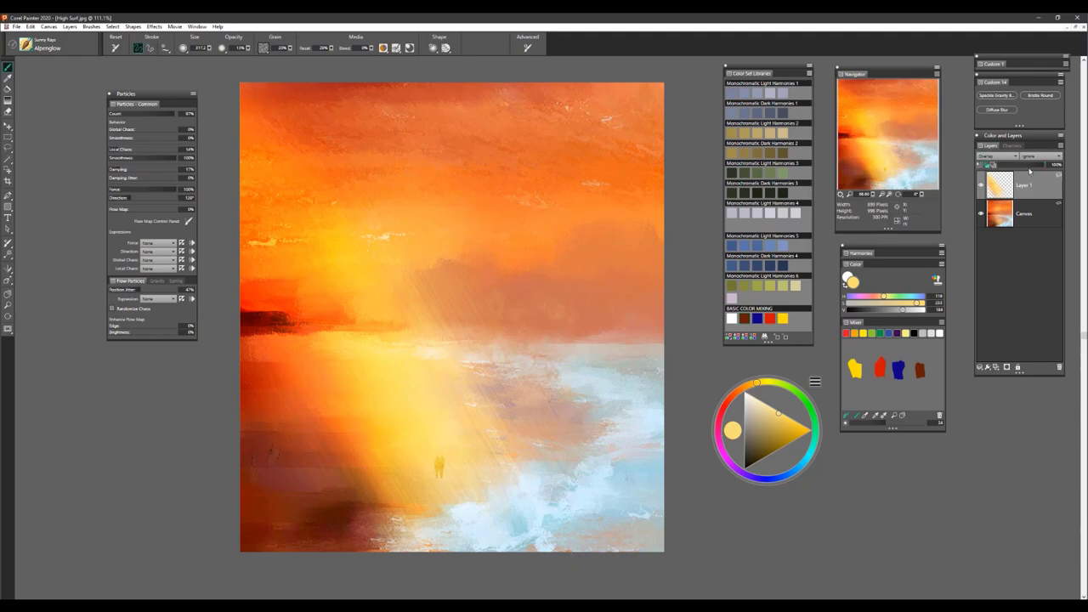
left_click(1041, 165)
left_click_drag(1041, 166, 1036, 167)
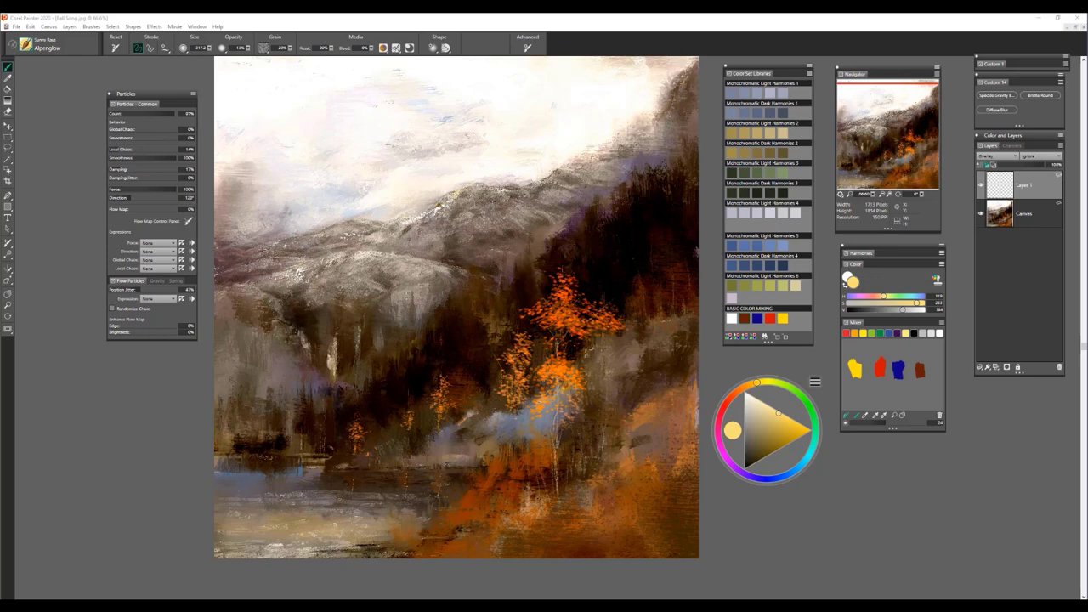
Step: Paint slanted pale yellow glow strokes over the mountain ridges and the orange autumn trees in the Fall Song image
left_click(216, 141)
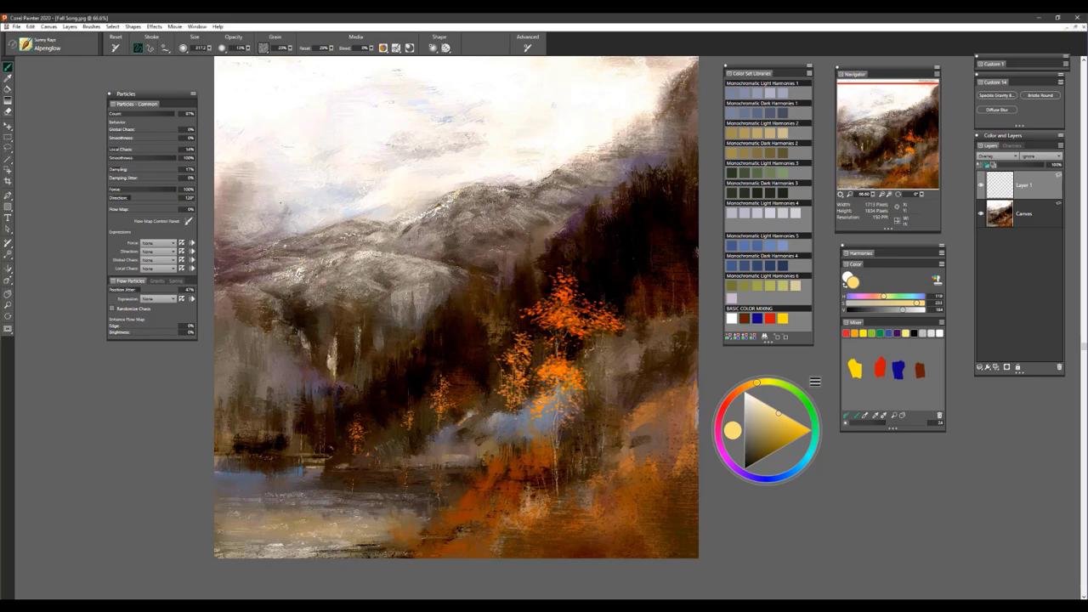
mouse_move(242, 165)
left_mouse_down()
mouse_move(287, 211)
mouse_move(257, 182)
left_mouse_up()
mouse_move(311, 247)
left_mouse_down()
mouse_move(374, 222)
mouse_move(355, 210)
mouse_move(411, 228)
mouse_move(439, 207)
mouse_move(476, 218)
mouse_move(481, 294)
mouse_move(524, 281)
mouse_move(512, 223)
mouse_move(651, 433)
left_mouse_up()
mouse_move(553, 377)
left_mouse_down()
mouse_move(565, 403)
mouse_move(537, 436)
left_mouse_up()
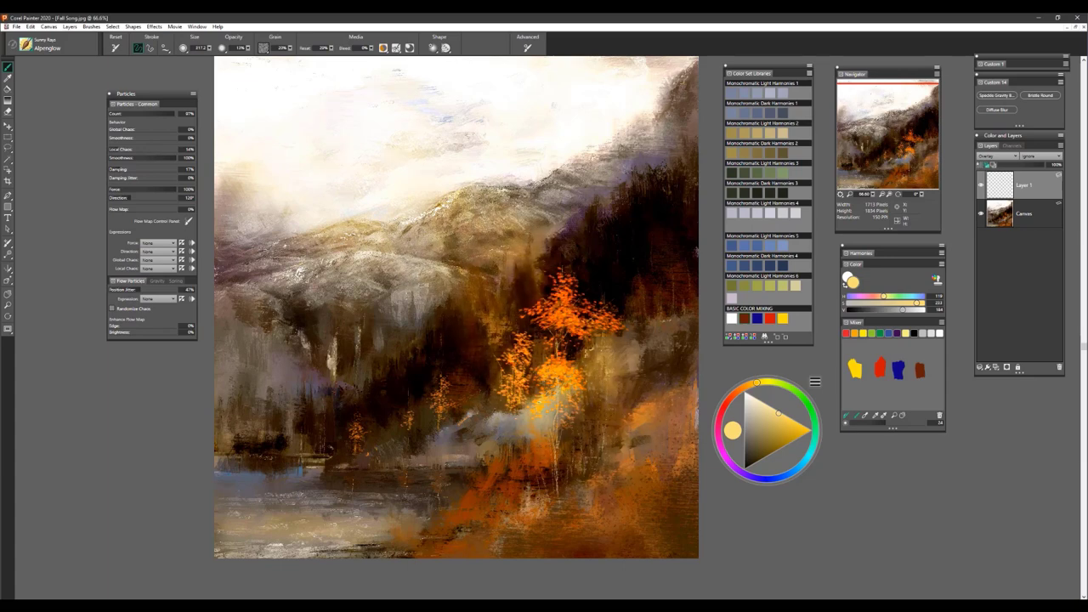
mouse_move(424, 255)
left_mouse_down()
mouse_move(441, 289)
mouse_move(425, 357)
mouse_move(387, 366)
mouse_move(323, 331)
mouse_move(306, 339)
left_mouse_up()
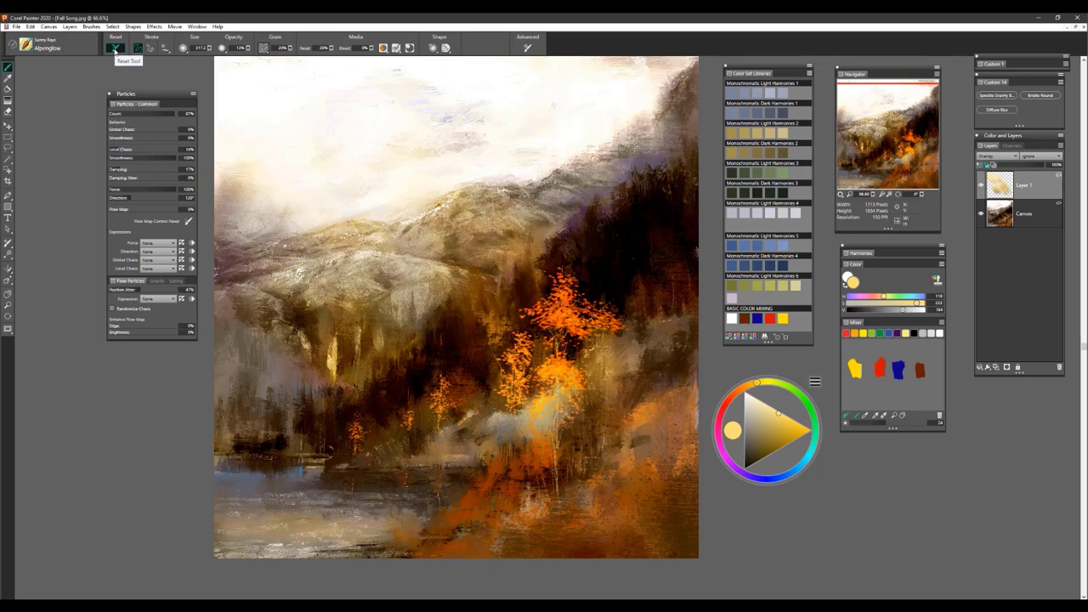
Step: Reset the brush to its default settings and paint more glow over the lake, the wooded slopes and the orange foreground
left_click(115, 48)
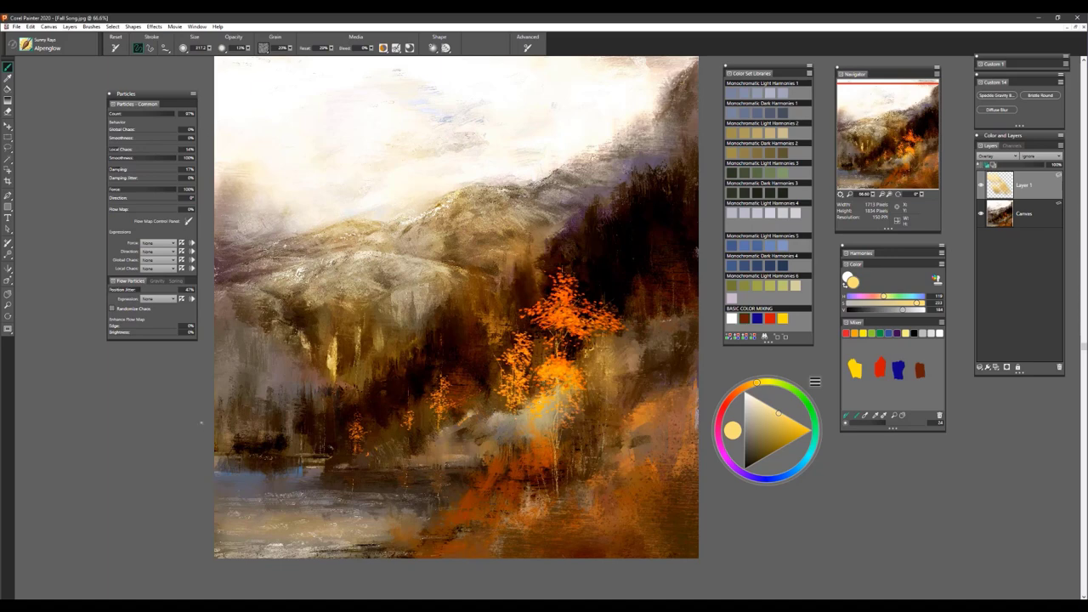
left_click_drag(222, 473, 505, 461)
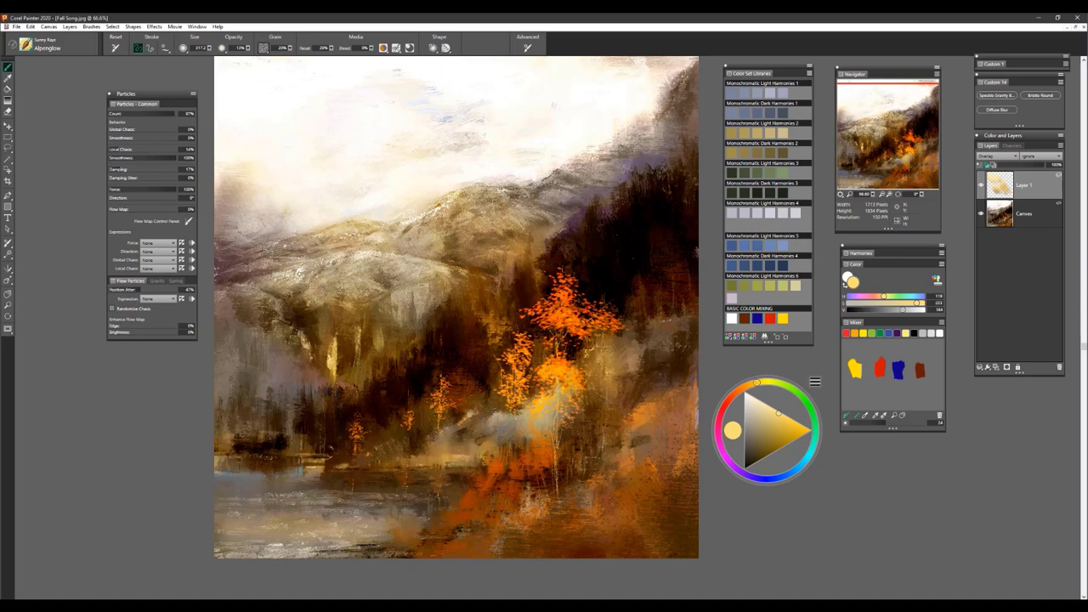
left_click_drag(280, 369, 253, 357)
mouse_move(410, 294)
left_mouse_down()
mouse_move(425, 272)
mouse_move(553, 224)
mouse_move(689, 136)
left_mouse_up()
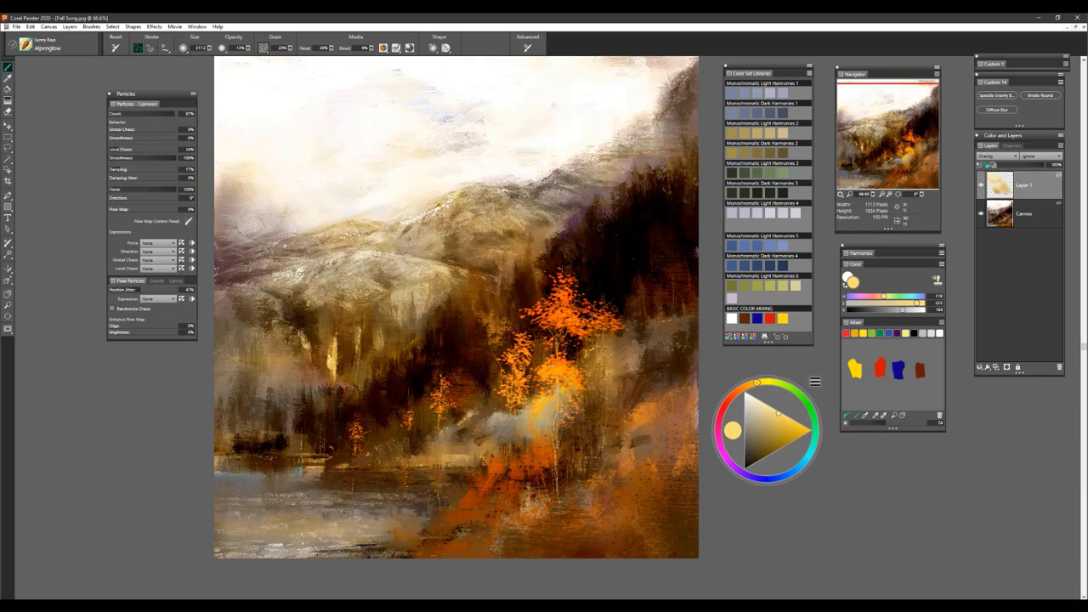
left_click_drag(661, 370, 624, 372)
left_click_drag(629, 430, 628, 445)
left_click_drag(638, 492, 523, 510)
mouse_move(629, 510)
left_mouse_down()
mouse_move(426, 544)
mouse_move(315, 544)
left_mouse_up()
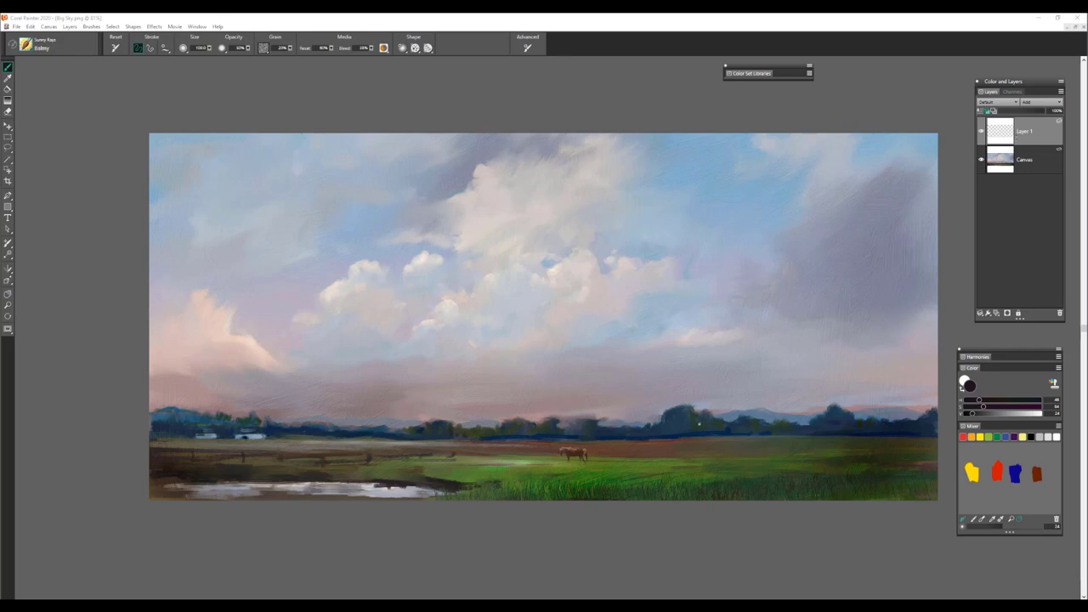
Step: Try a dark Balmy dab on the horizon trees, undo it, and sample a pale blue-grey from the sky, lightened to value 205
left_click_drag(680, 399, 698, 423)
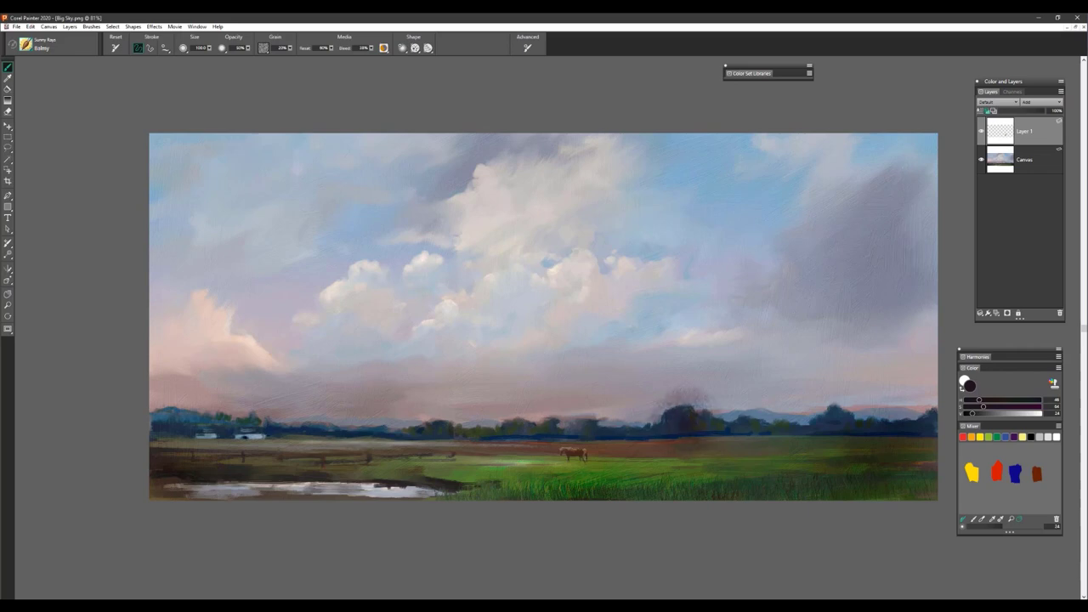
key("ctrl+z")
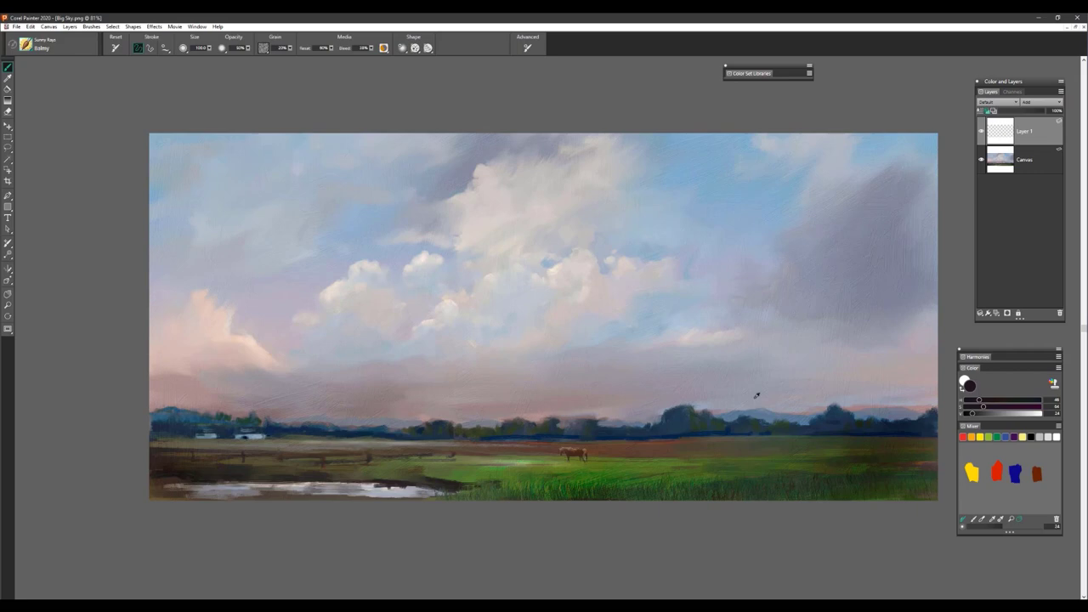
left_click(380, 312, "alt")
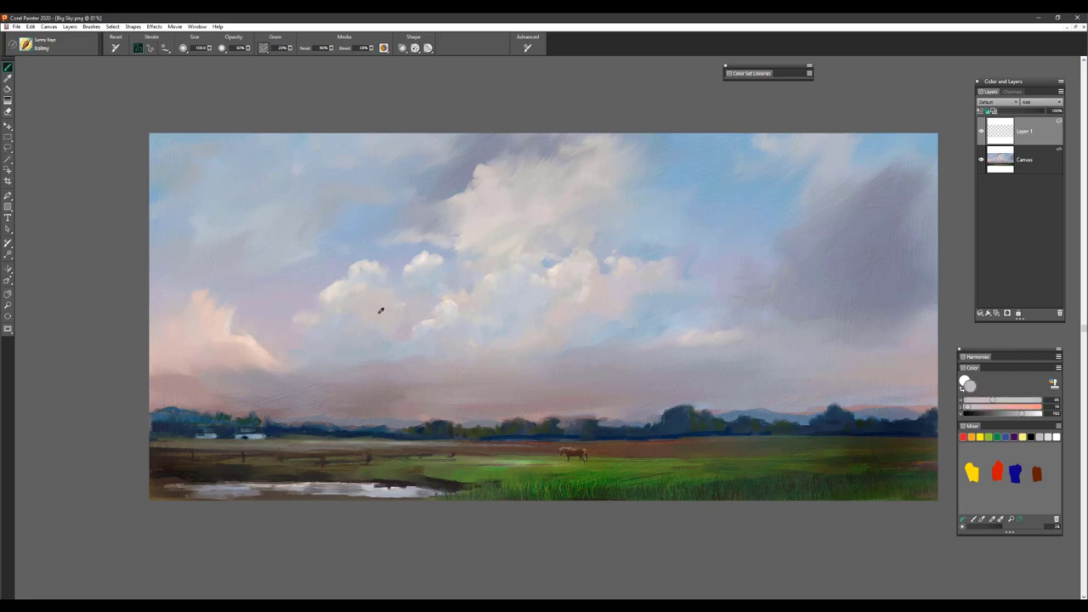
left_click(297, 237, "alt")
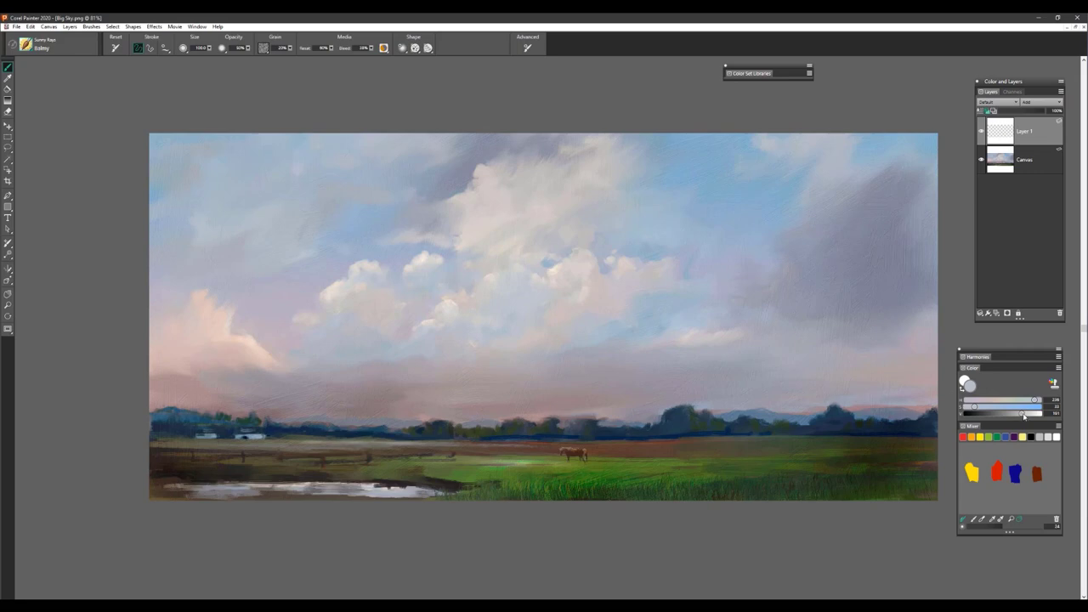
mouse_move(1024, 416)
left_mouse_down()
mouse_move(1037, 417)
mouse_move(1027, 417)
left_mouse_up()
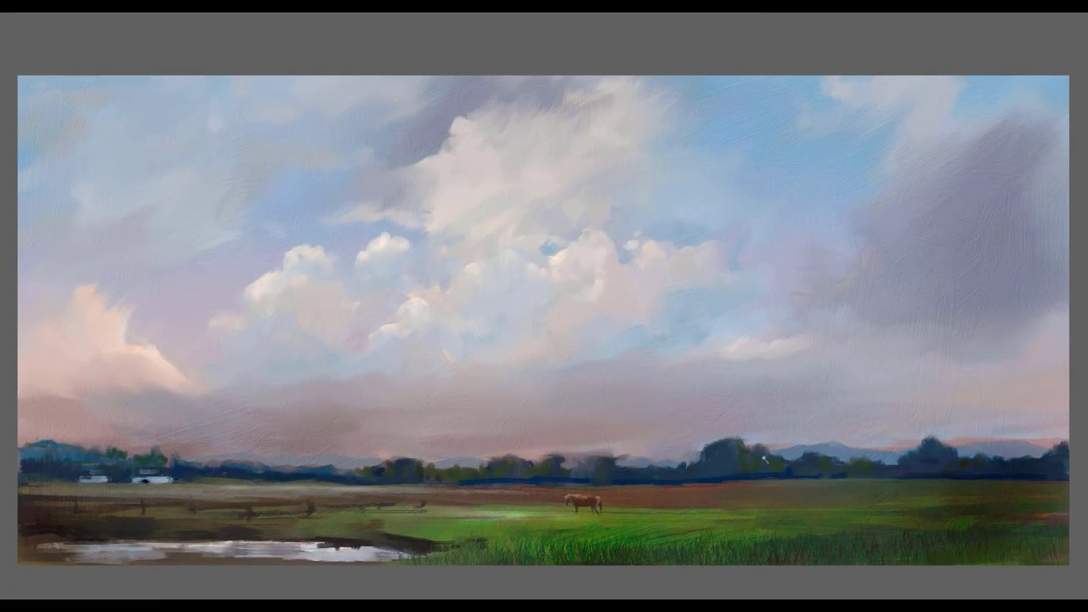
Step: Paint fine blue-grey mist particles along the tree line from the right edge to the trees above the horse
mouse_move(771, 461)
left_mouse_down()
mouse_move(756, 457)
mouse_move(1036, 464)
mouse_move(667, 453)
mouse_move(639, 465)
mouse_move(952, 458)
mouse_move(1039, 441)
mouse_move(1040, 462)
left_mouse_up()
left_click_drag(833, 448, 812, 463)
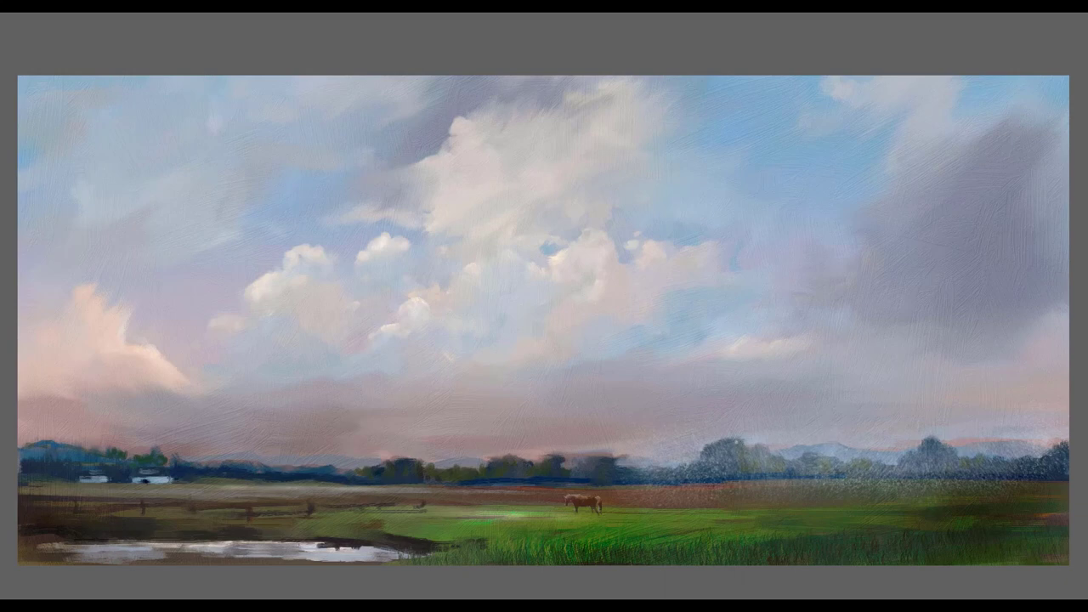
mouse_move(627, 456)
left_mouse_down()
mouse_move(606, 471)
mouse_move(553, 468)
left_mouse_up()
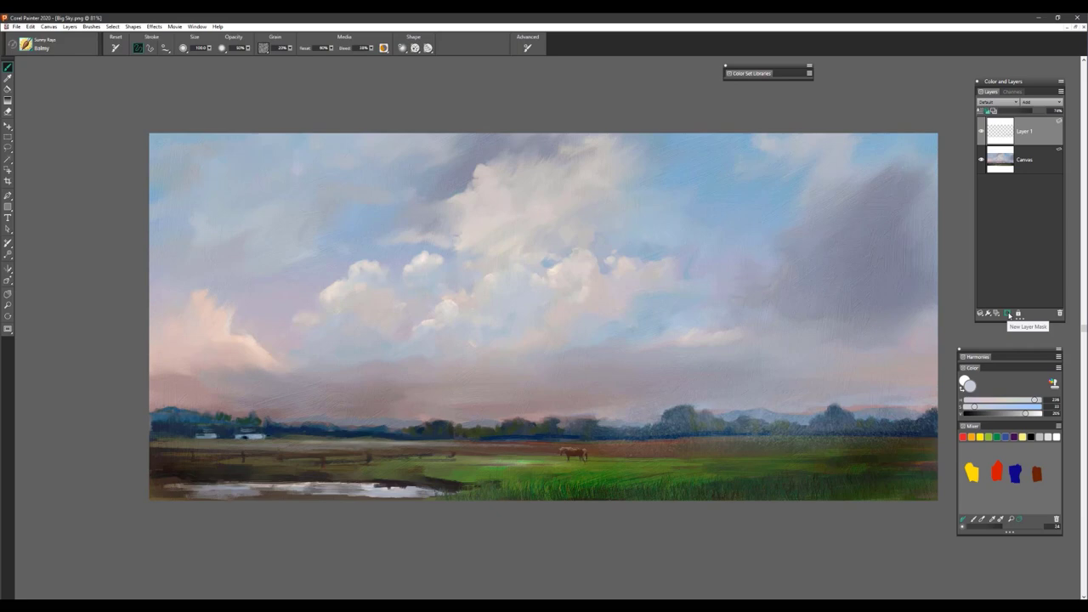
Step: Add a layer mask to Layer 1 and paint black on it to fade parts of the mist along the tree line
left_click(1009, 313)
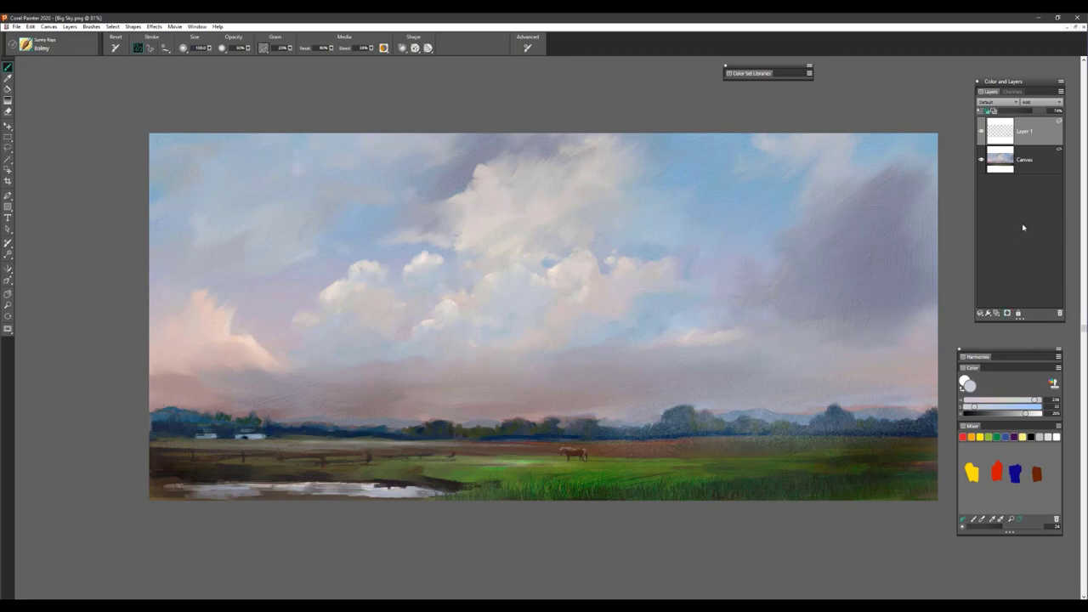
left_click(1008, 313)
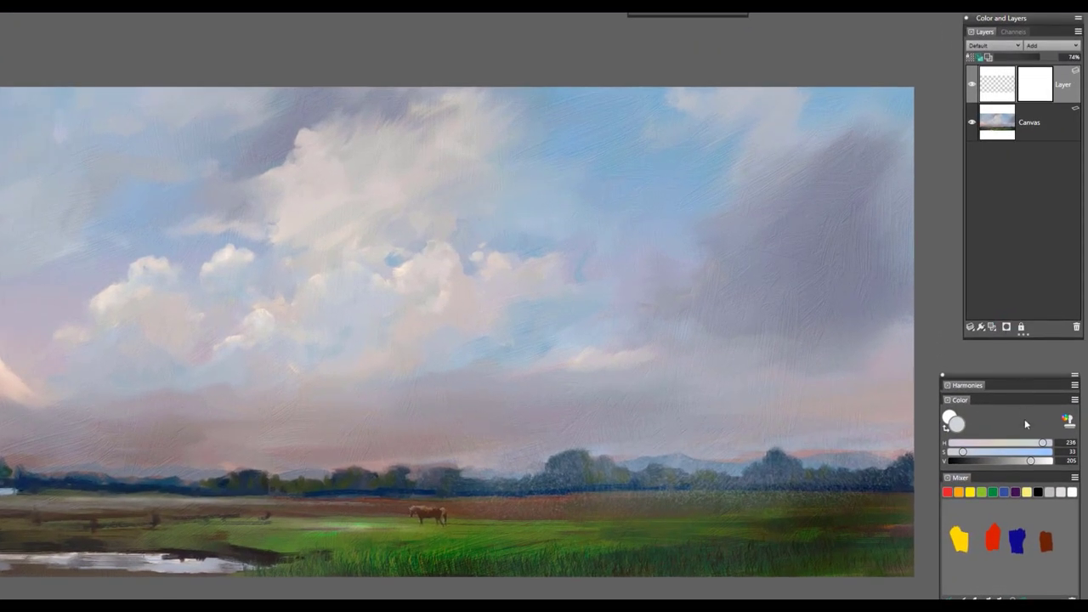
left_click(1038, 492)
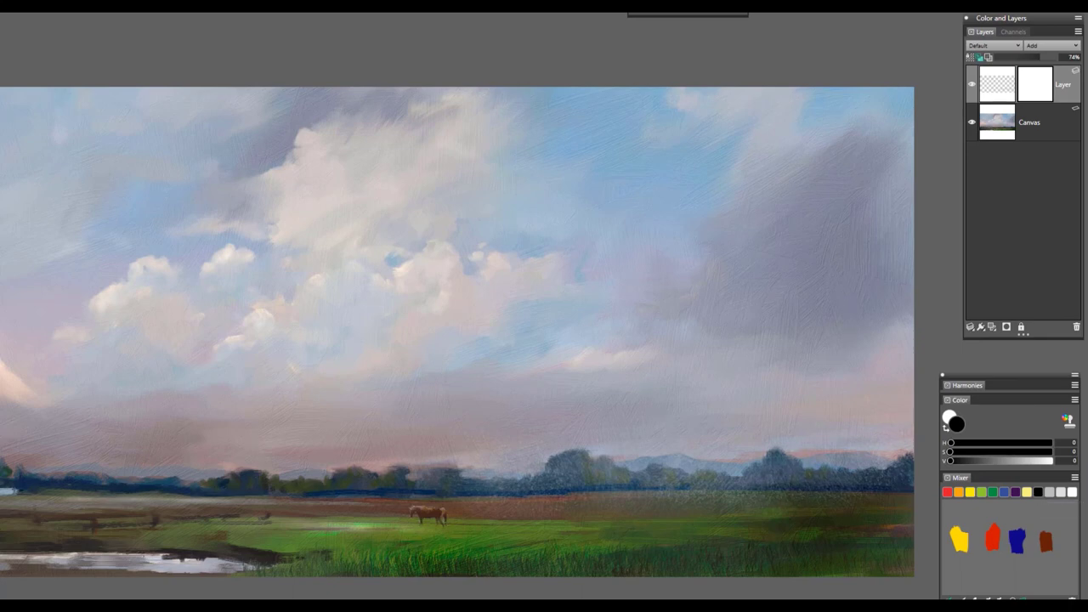
left_click_drag(675, 495, 643, 475)
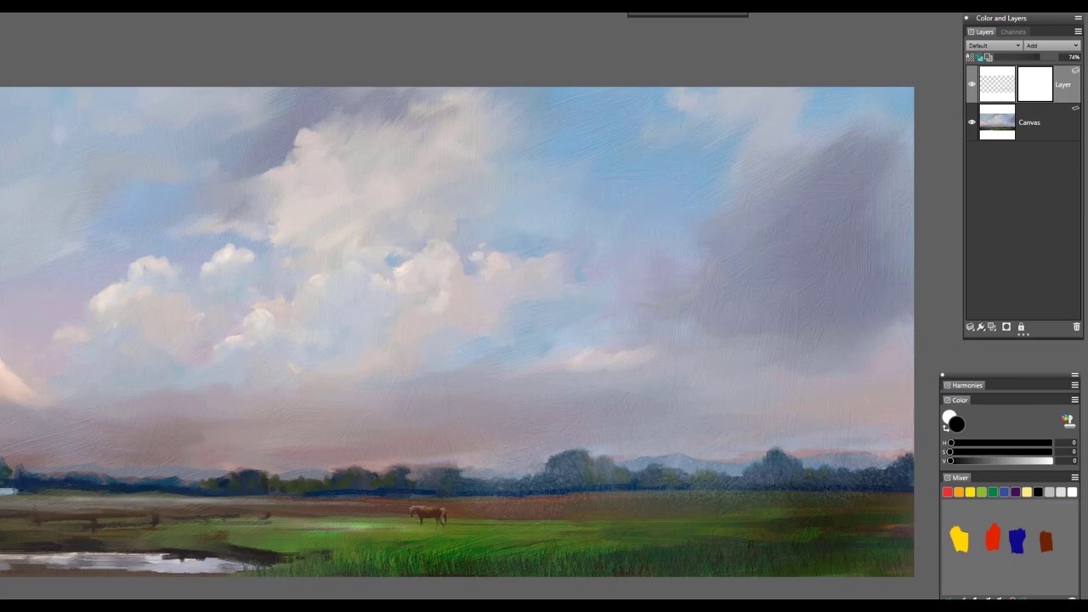
left_click_drag(514, 499, 490, 484)
left_click_drag(856, 478, 734, 483)
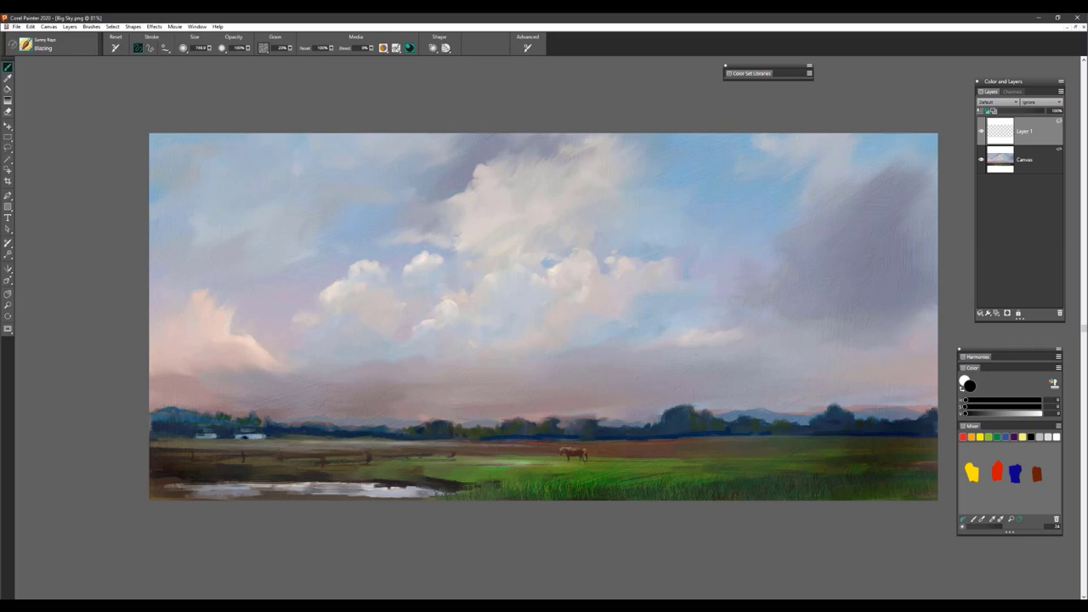
Step: Choose orange as the main colour and adjust it to a lighter peach tone
left_click(191, 387, "alt")
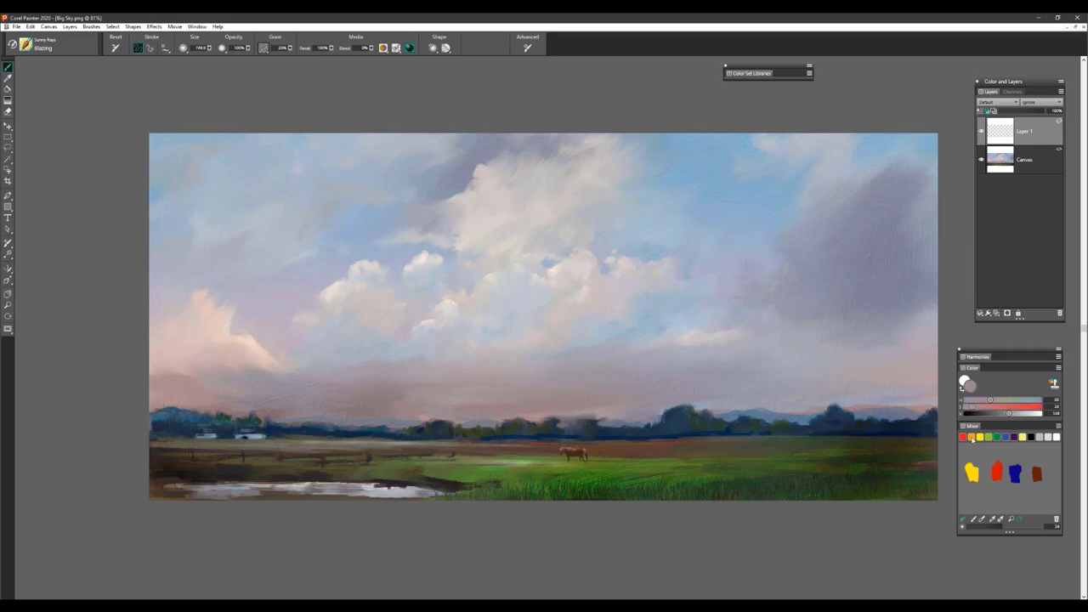
left_click(972, 438)
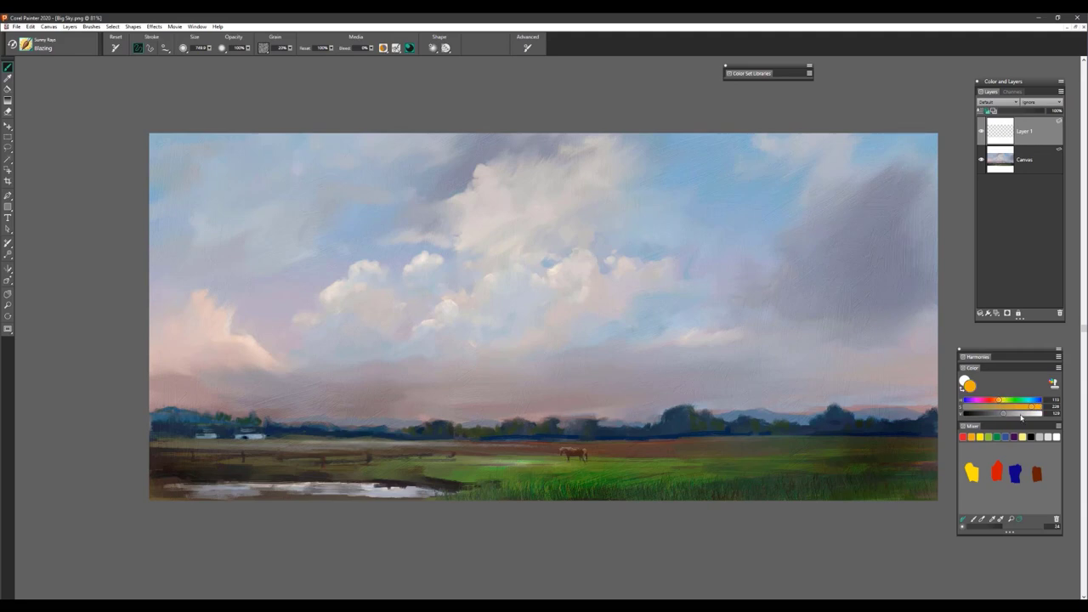
left_click_drag(1004, 414, 1037, 408)
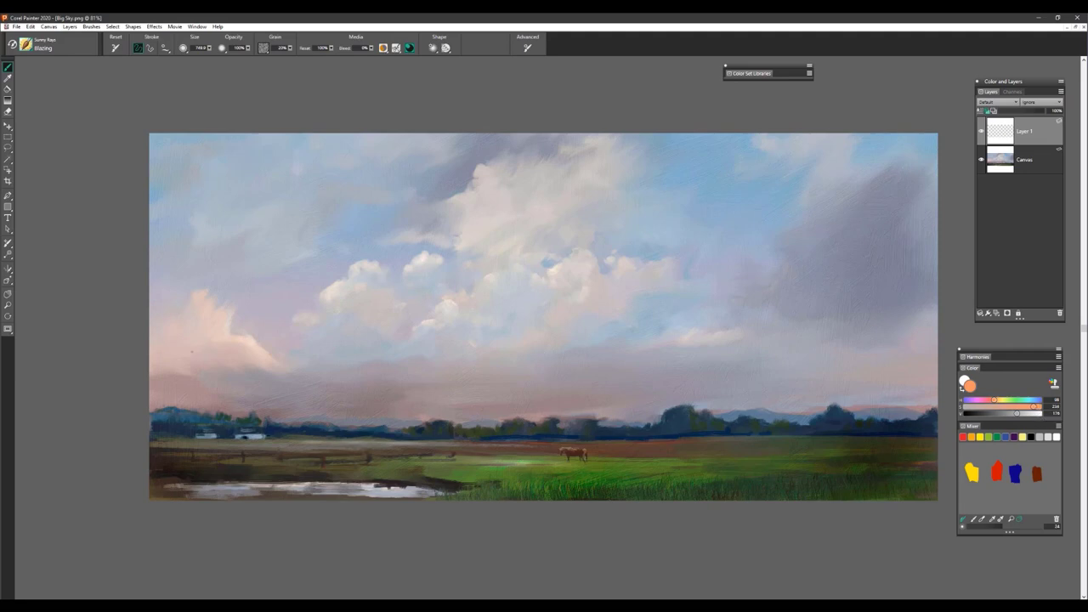
Step: Undo a trial sweep of peach Blazing rays and repaint the falling rays across the full width of the landscape
left_click_drag(166, 314, 935, 335)
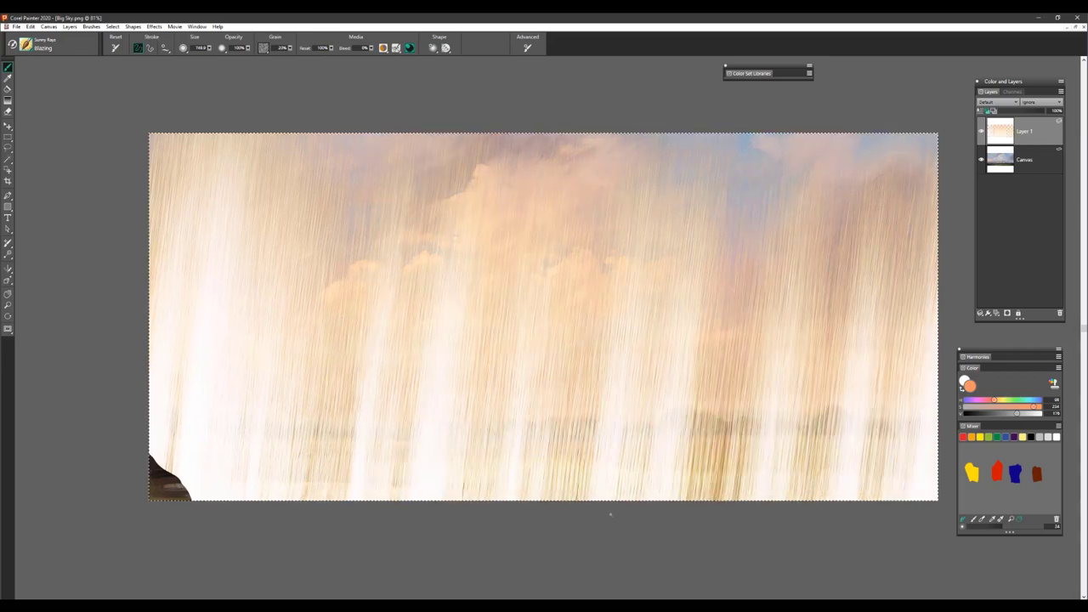
key("ctrl+z")
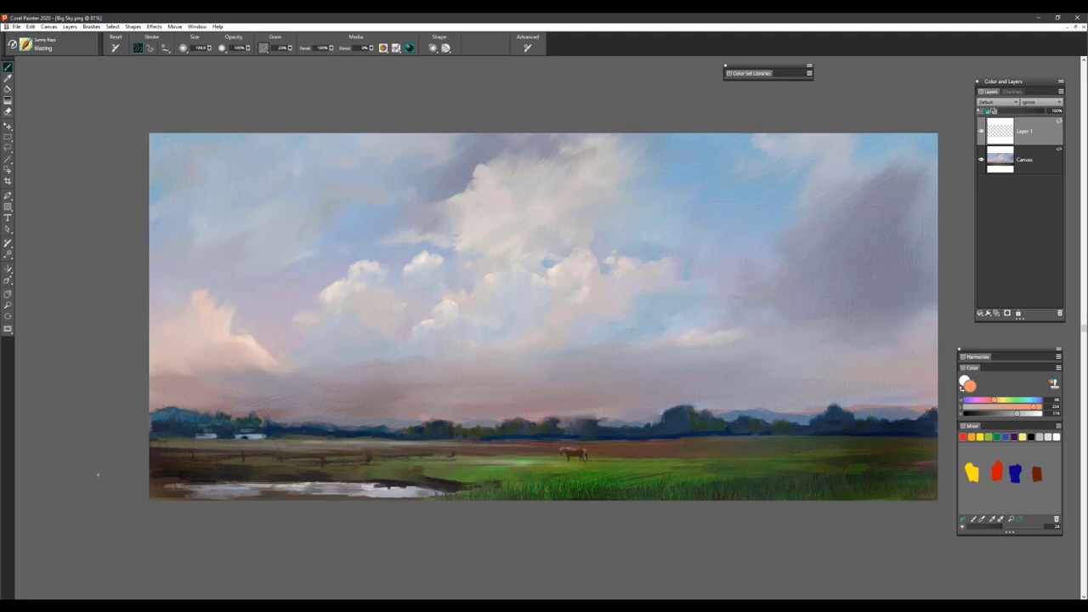
left_click_drag(89, 534, 930, 533)
left_click_drag(918, 323, 939, 323)
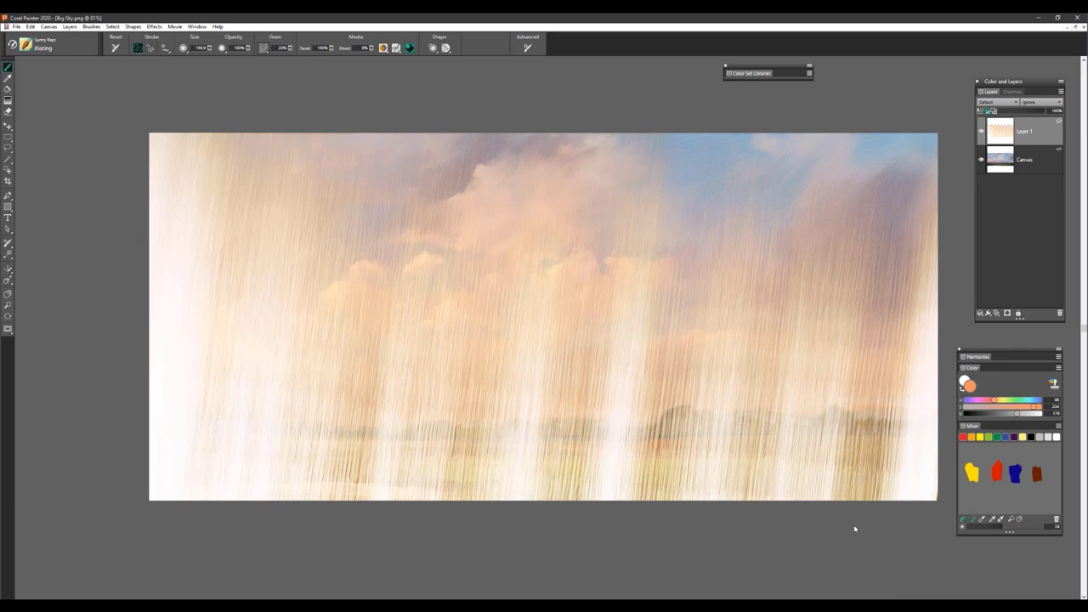
Step: Preview the Blazing rays with Layer 1 at 50% opacity and restore it to 100%
left_click(1032, 111)
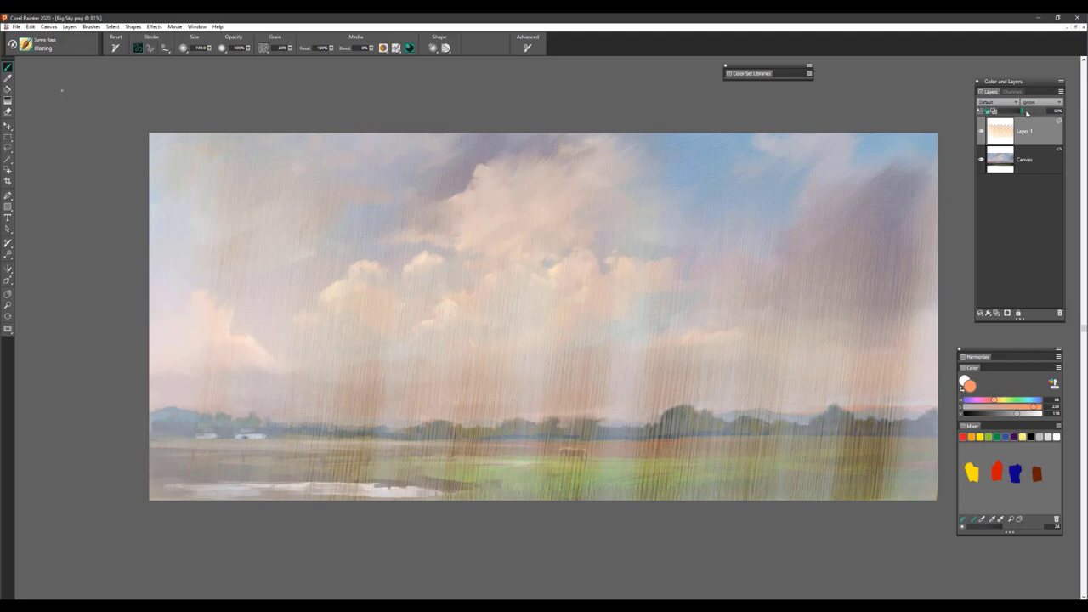
left_click_drag(1023, 112, 1056, 113)
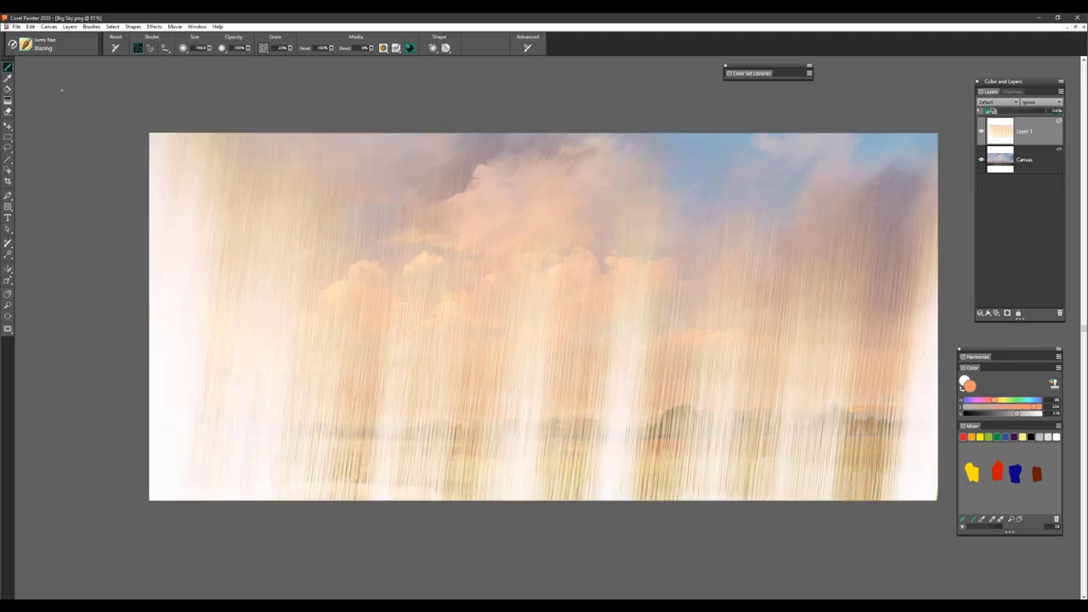
Step: Set Layer 1's composite method to Overlay
left_click(1005, 104)
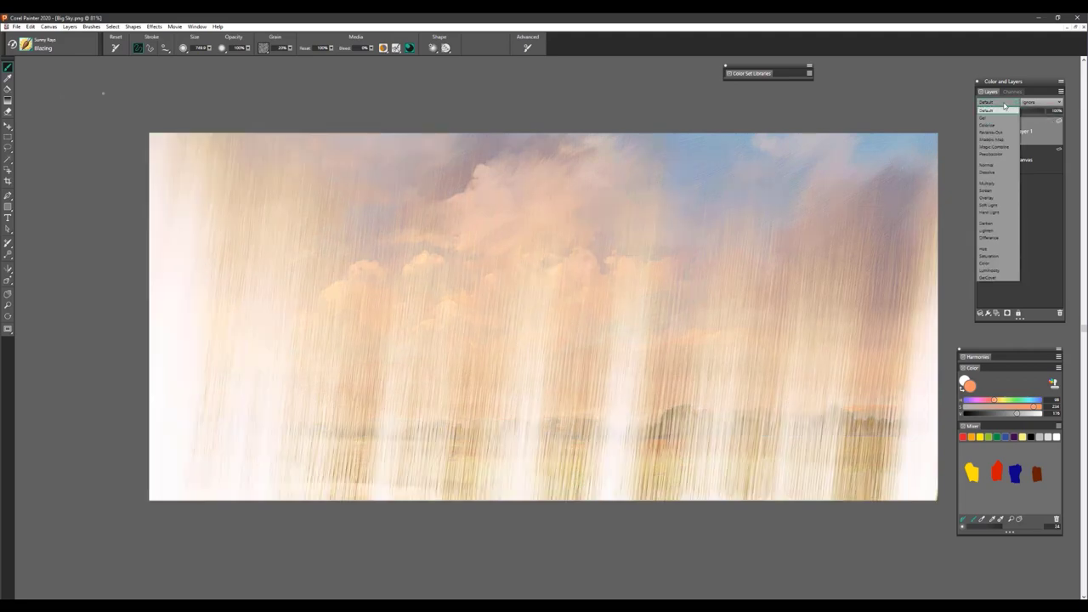
left_click(1001, 198)
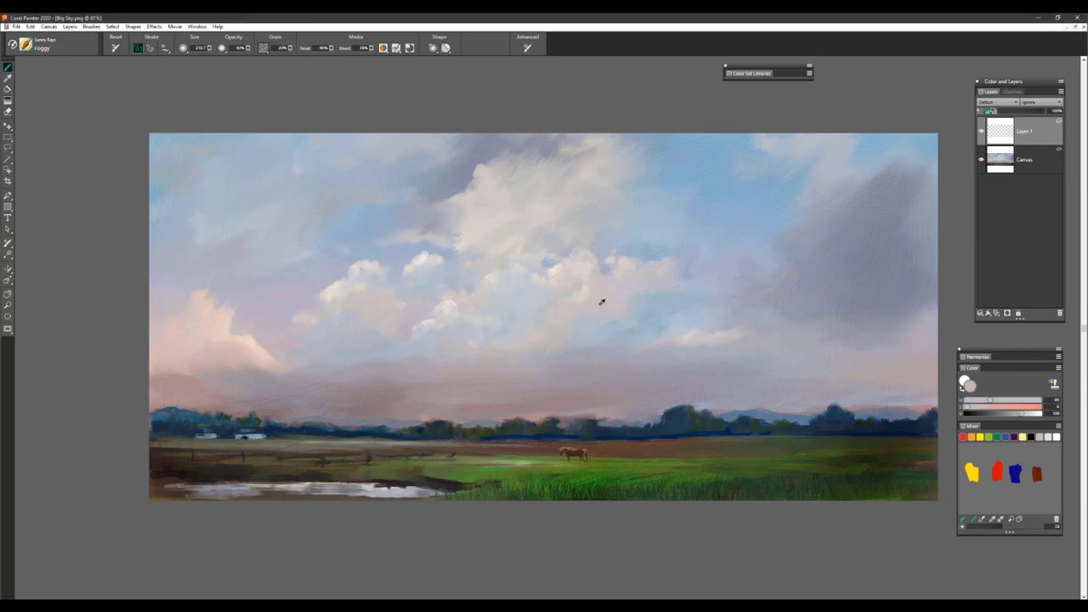
Step: Sample a pale grey from the clouds and paint Foggy mist along the tree line across the full width of the landscape
left_click(601, 303, "alt")
mouse_move(680, 399)
left_mouse_down()
mouse_move(506, 429)
mouse_move(151, 434)
mouse_move(294, 429)
left_mouse_up()
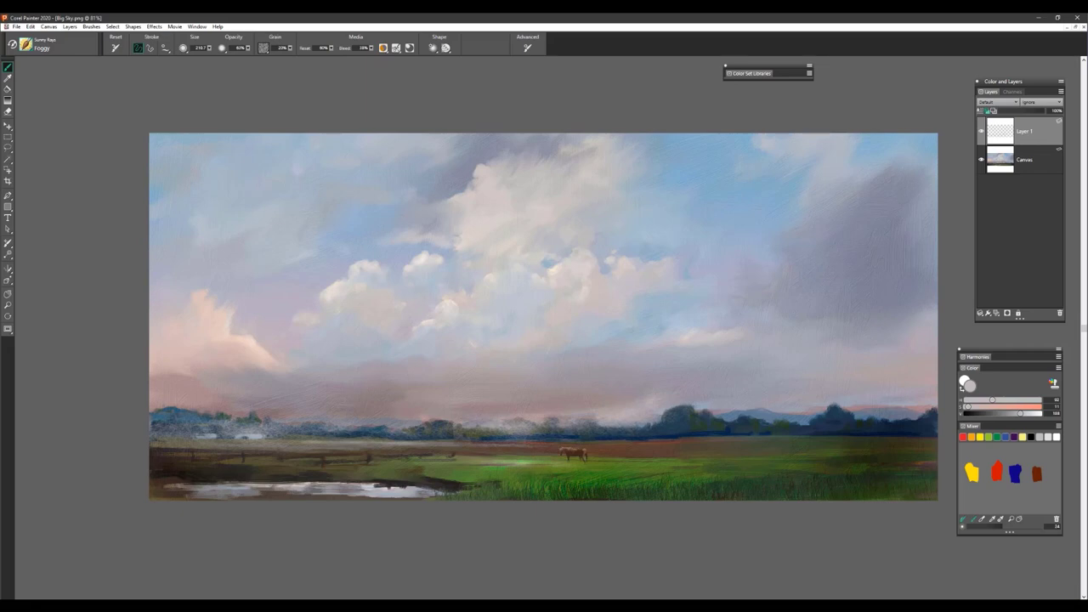
left_click_drag(936, 414, 848, 410)
left_click_drag(927, 415, 774, 415)
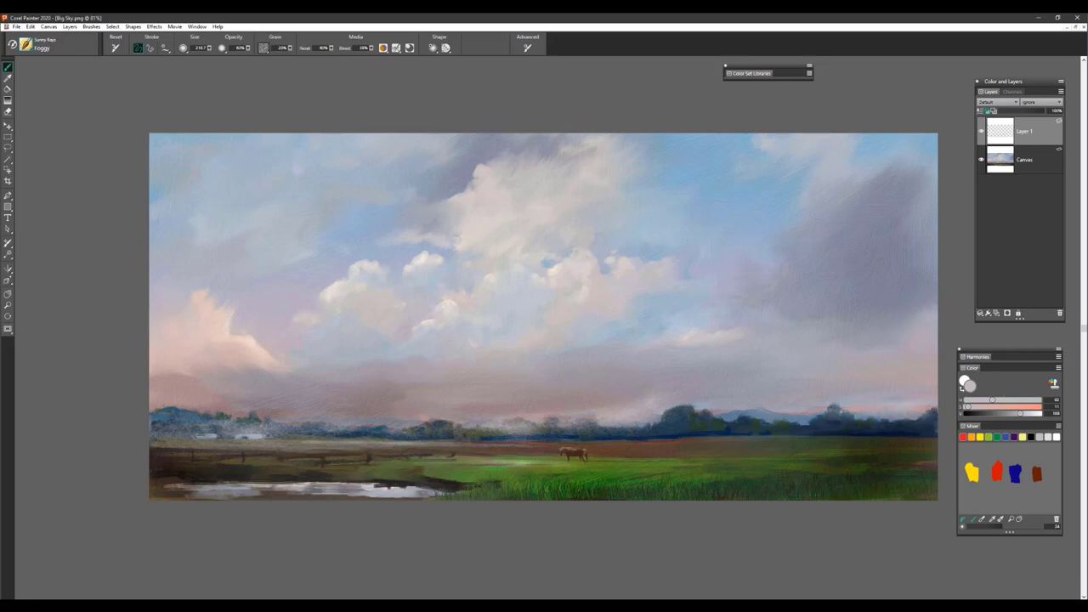
mouse_move(850, 415)
left_mouse_down()
mouse_move(680, 406)
mouse_move(429, 418)
left_mouse_up()
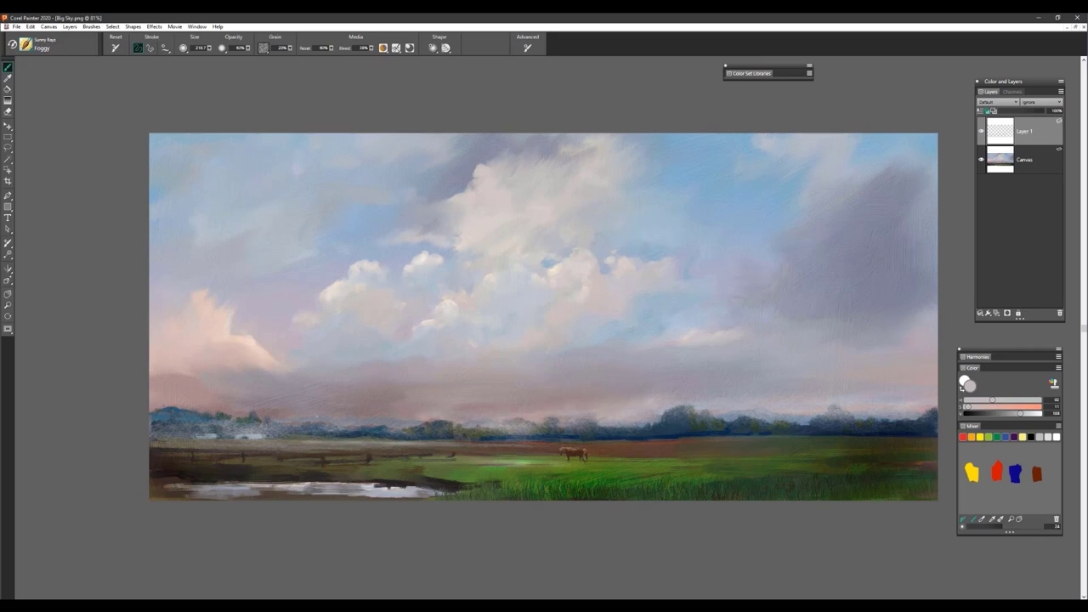
left_click_drag(274, 417, 152, 417)
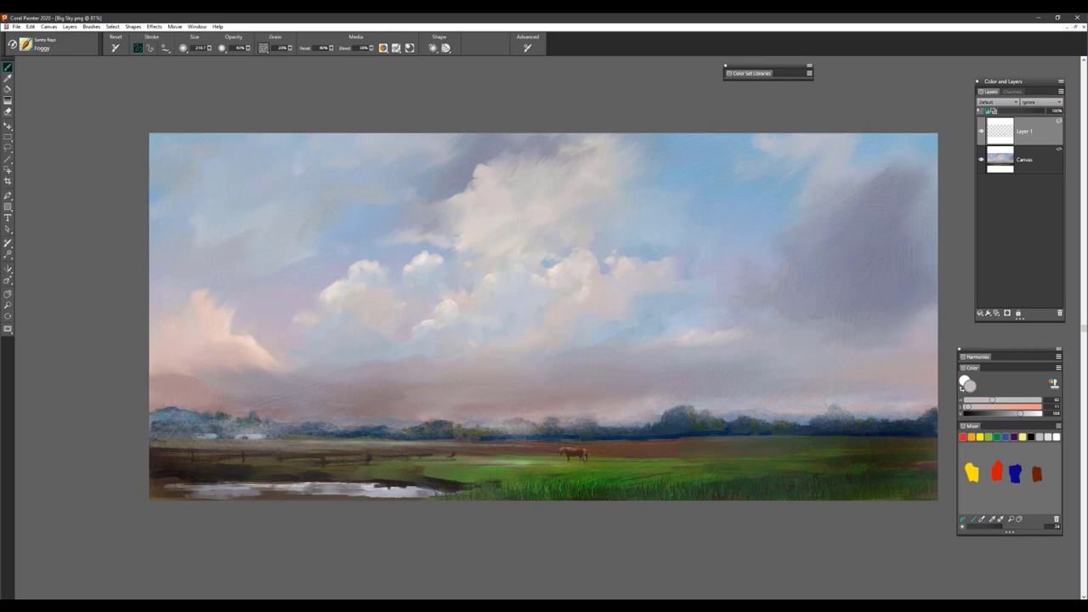
left_click_drag(755, 420, 571, 431)
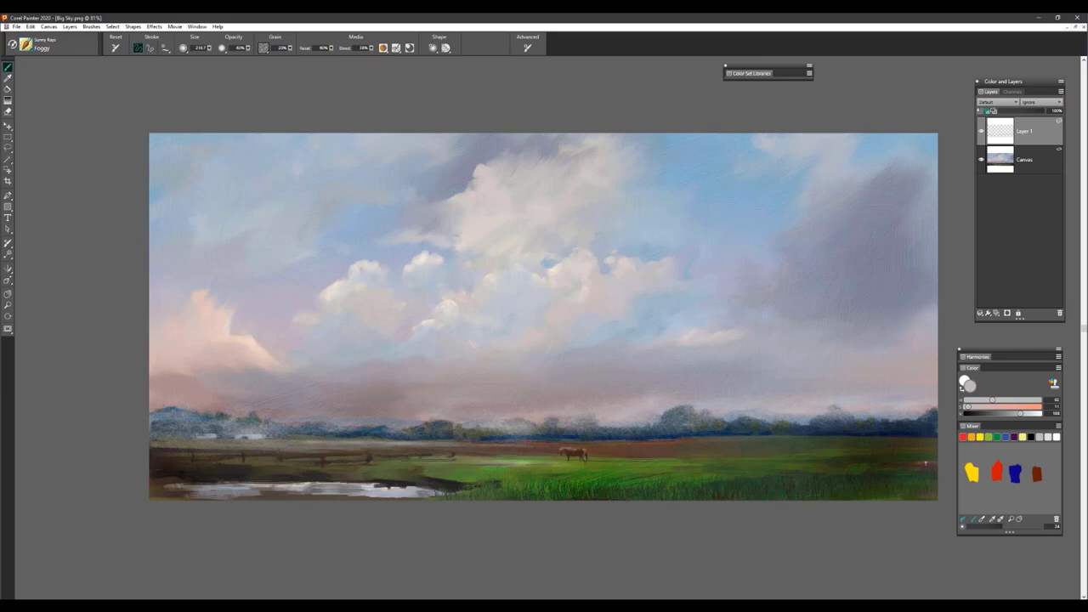
Step: Paint more Foggy mist over the foreground grass from the painting's right edge to the pond
left_click_drag(943, 473, 732, 473)
mouse_move(927, 477)
left_mouse_down()
mouse_move(750, 478)
mouse_move(822, 487)
mouse_move(537, 487)
left_mouse_up()
mouse_move(709, 487)
left_mouse_down()
mouse_move(889, 486)
mouse_move(393, 493)
left_mouse_up()
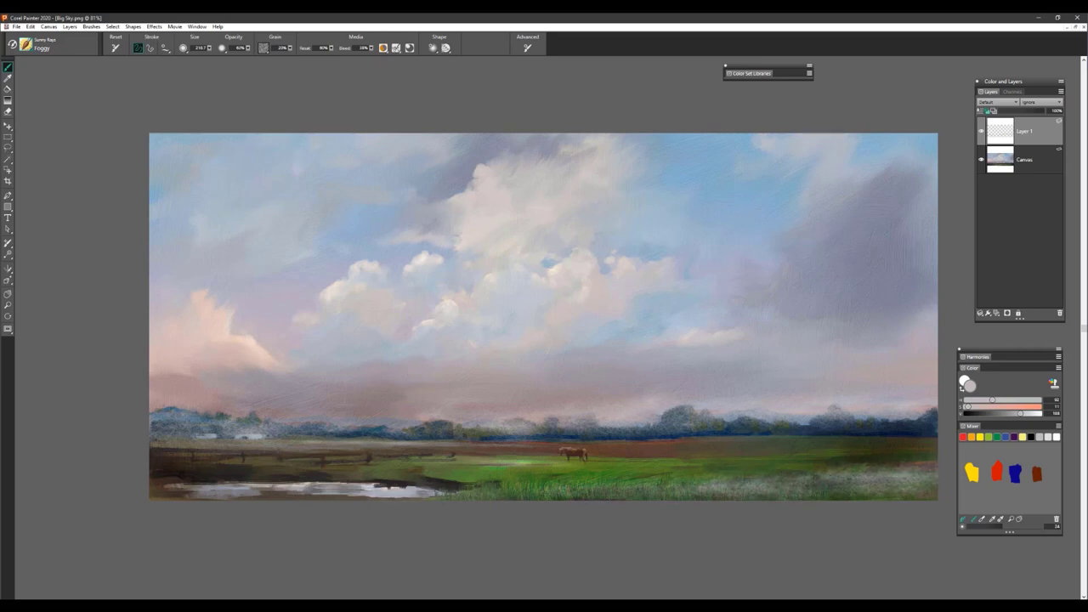
mouse_move(476, 490)
left_mouse_down()
mouse_move(240, 495)
mouse_move(933, 490)
mouse_move(544, 495)
left_mouse_up()
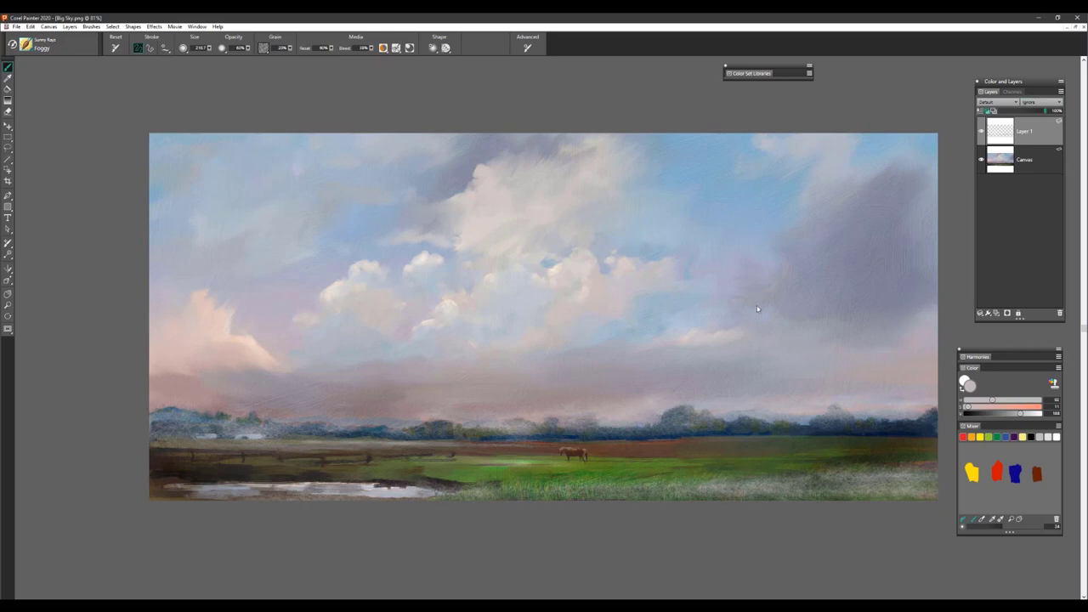
Step: Try the mist layer with the Screen composite method and reduced opacity
mouse_move(1056, 112)
left_mouse_down()
mouse_move(1038, 113)
mouse_move(1048, 114)
left_mouse_up()
left_click(996, 101)
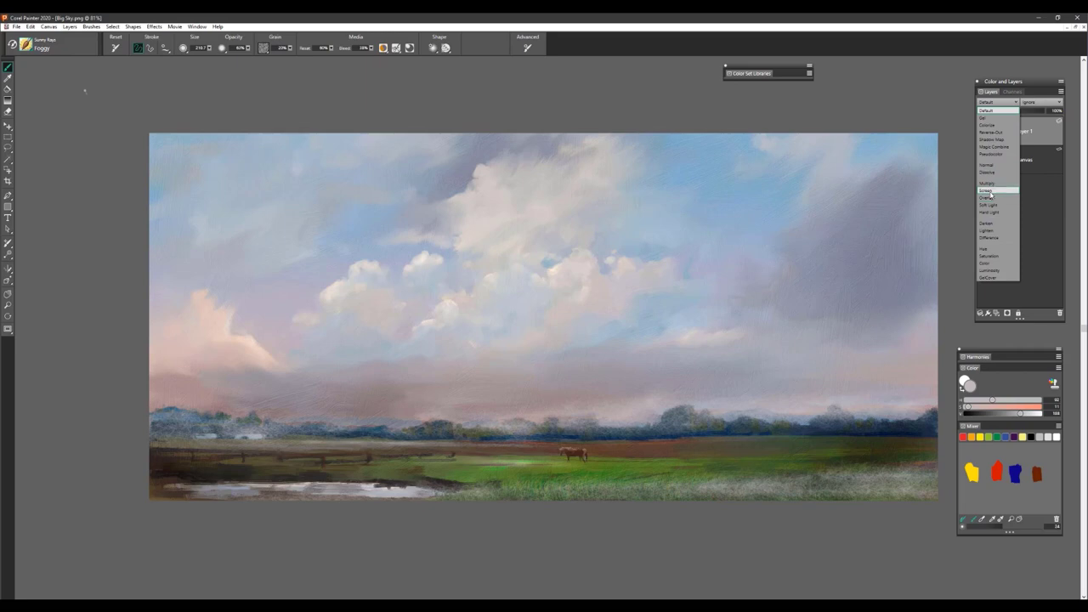
left_click(990, 195)
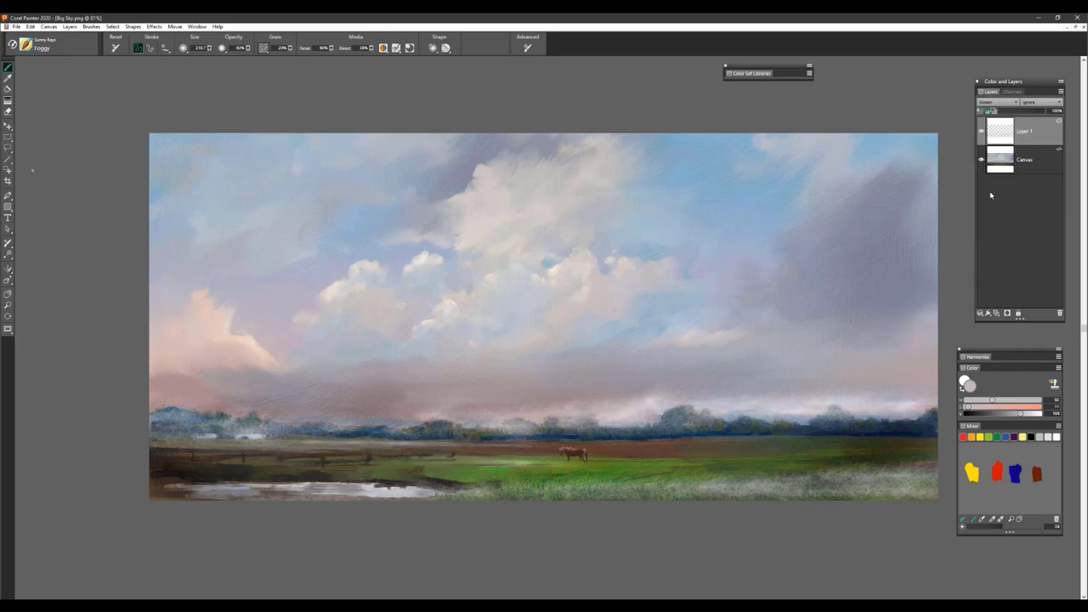
left_click(1039, 113)
left_click_drag(1039, 113, 1030, 115)
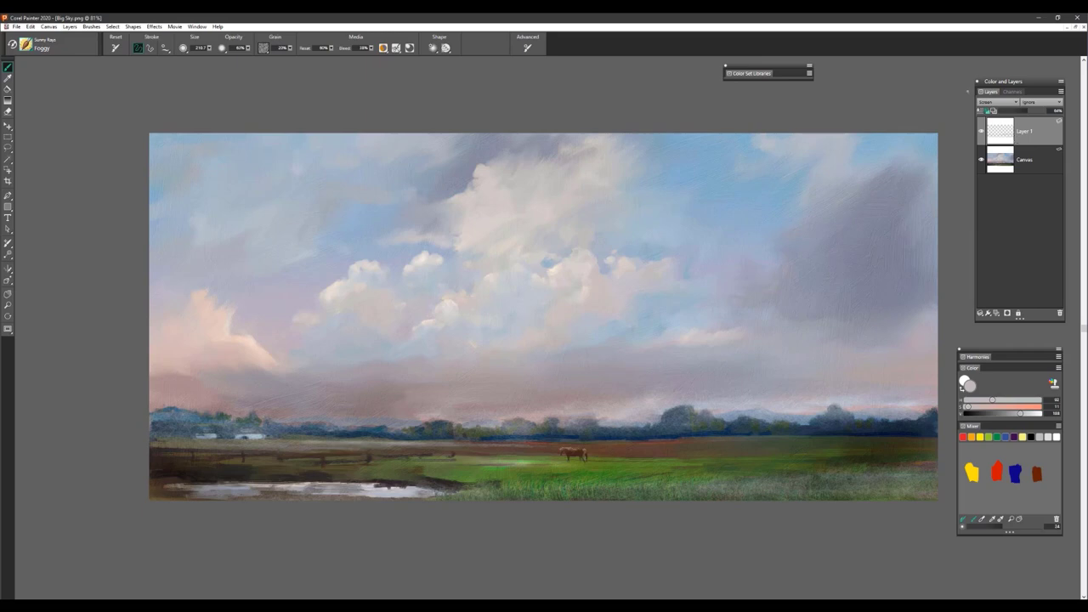
Step: Switch Layer 1's composite method to Overlay and set its opacity to 100%
left_click(999, 102)
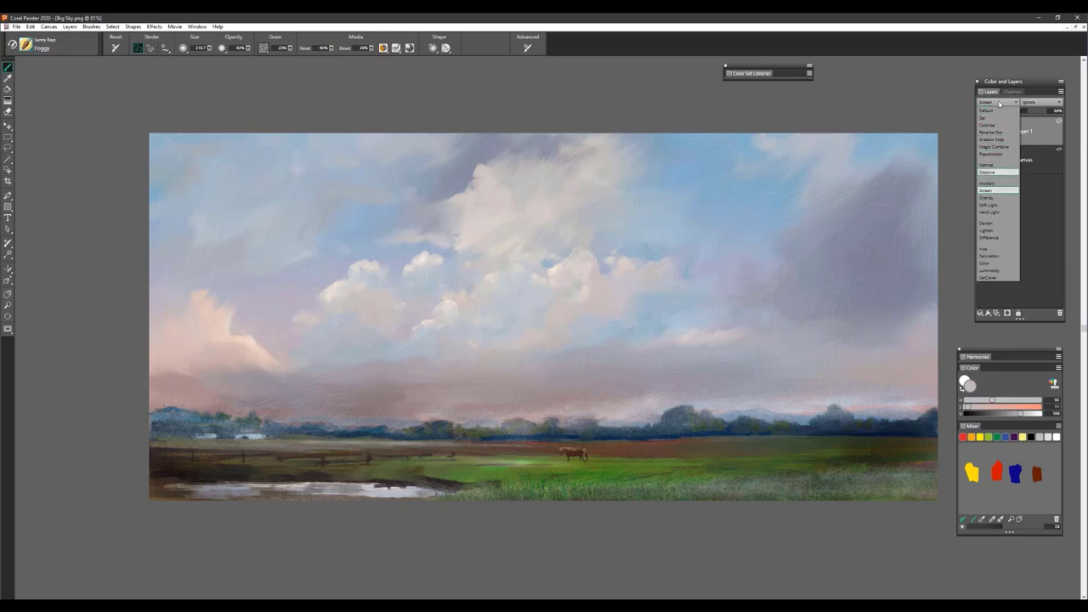
left_click(992, 198)
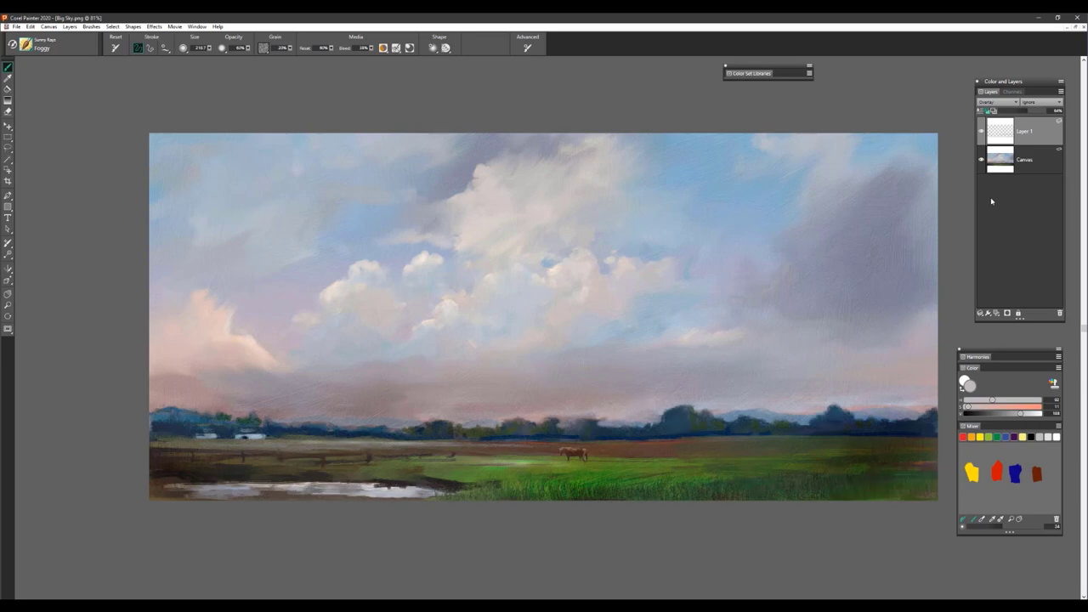
left_click_drag(1029, 112, 1051, 113)
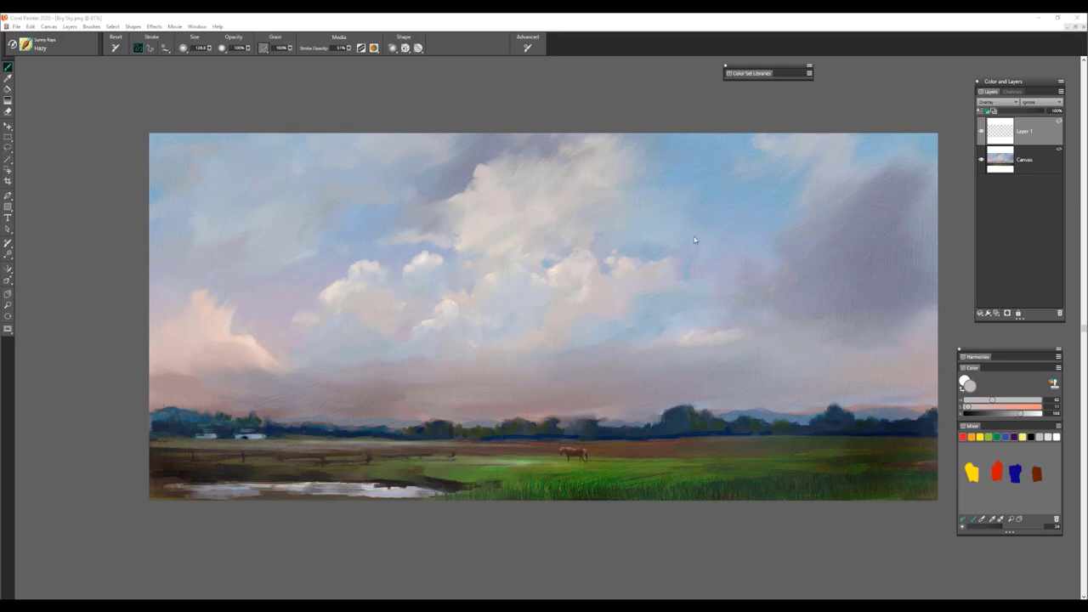
left_click(1040, 141)
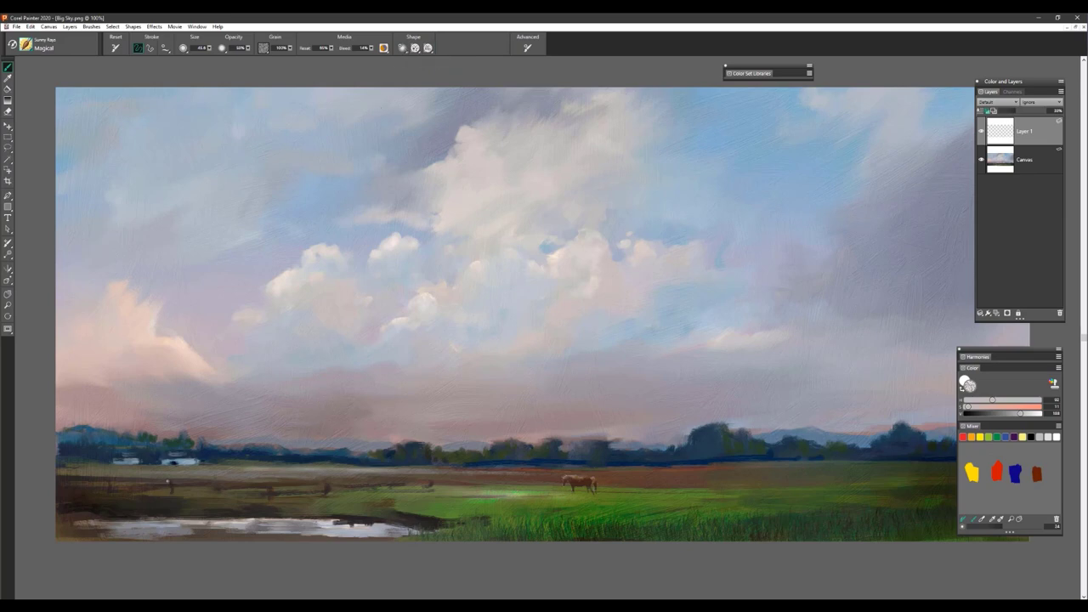
Step: Paint pale grey Magical particle strokes winding across the field and foreground grass on Layer 1
left_click_drag(171, 488, 303, 476)
mouse_move(225, 472)
left_mouse_down()
mouse_move(311, 466)
mouse_move(681, 501)
mouse_move(881, 492)
mouse_move(763, 534)
left_mouse_up()
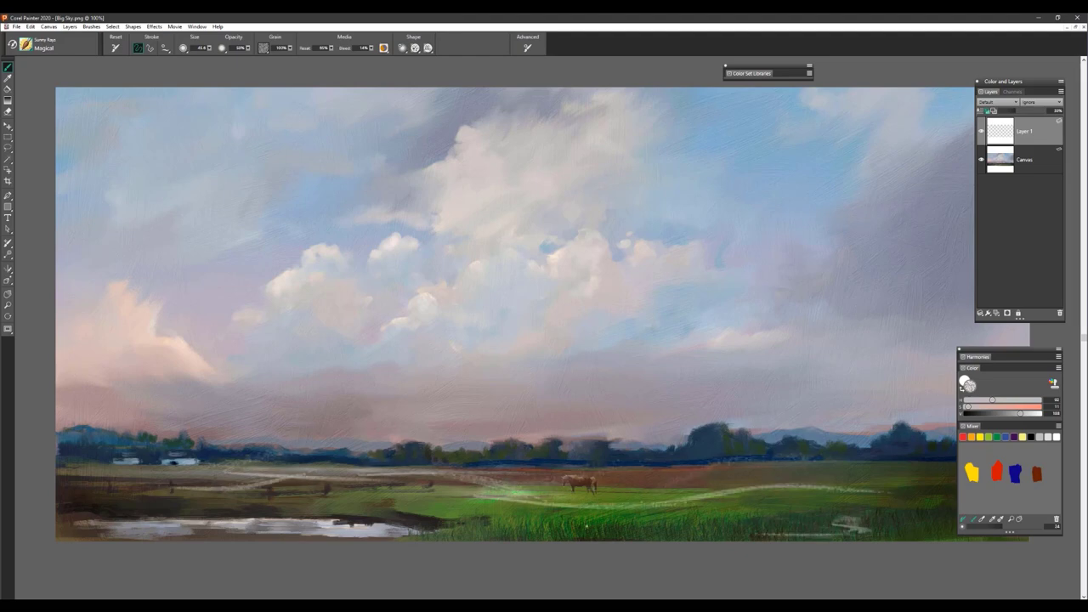
left_click_drag(569, 520, 369, 501)
left_click_drag(241, 468, 171, 485)
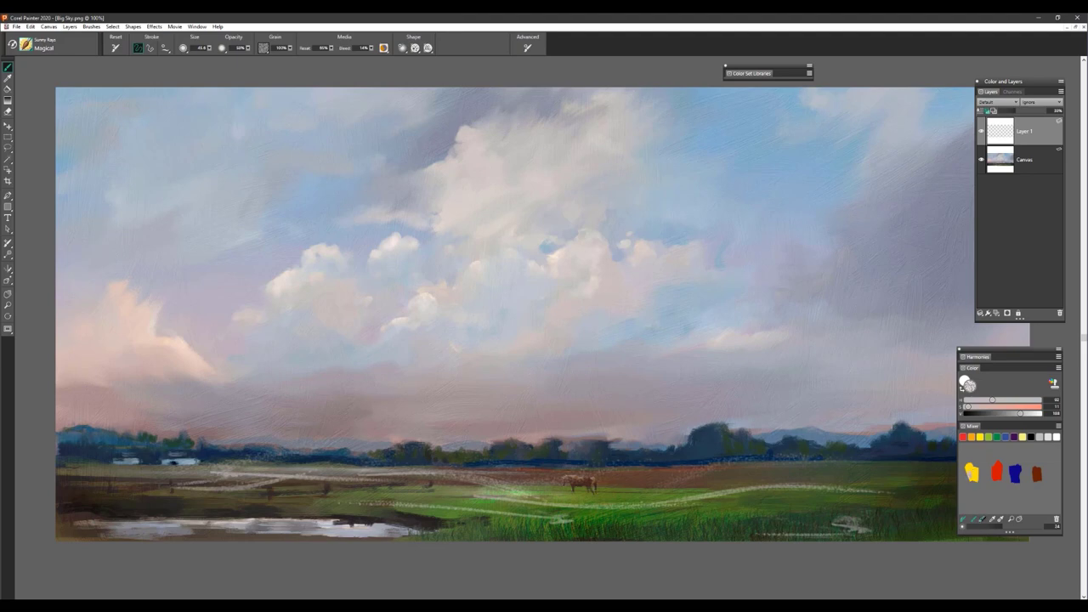
Step: Choose orange as the main colour and paint Magical strokes along the tree line, the lower sky and around the pond
left_click(972, 438)
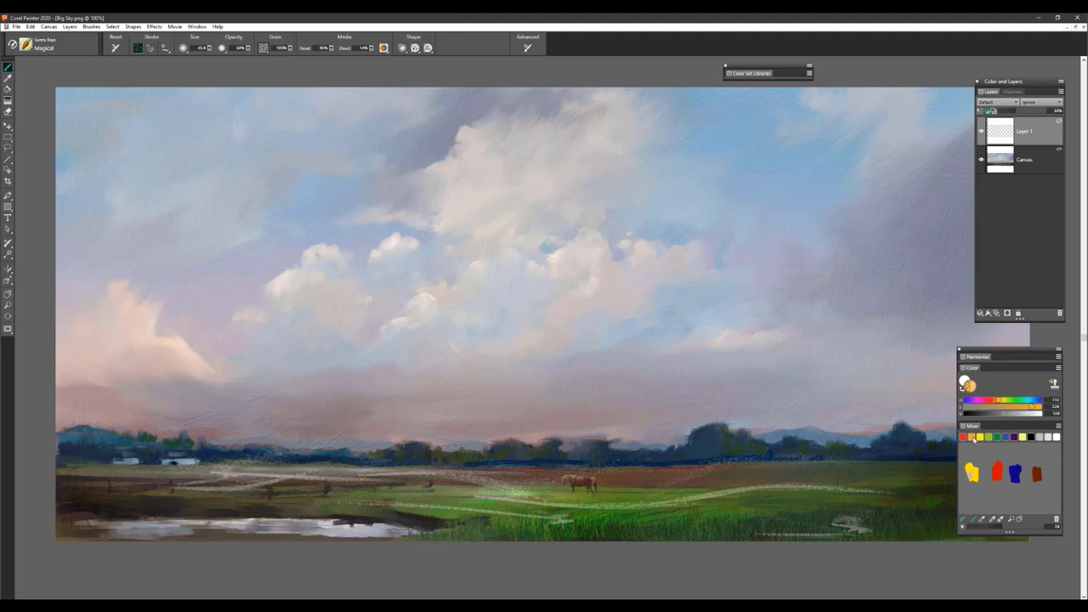
mouse_move(325, 473)
left_mouse_down()
mouse_move(428, 466)
mouse_move(486, 444)
mouse_move(731, 445)
left_mouse_up()
mouse_move(514, 417)
left_mouse_down()
mouse_move(417, 433)
mouse_move(361, 404)
mouse_move(213, 434)
left_mouse_up()
left_click_drag(369, 452, 306, 462)
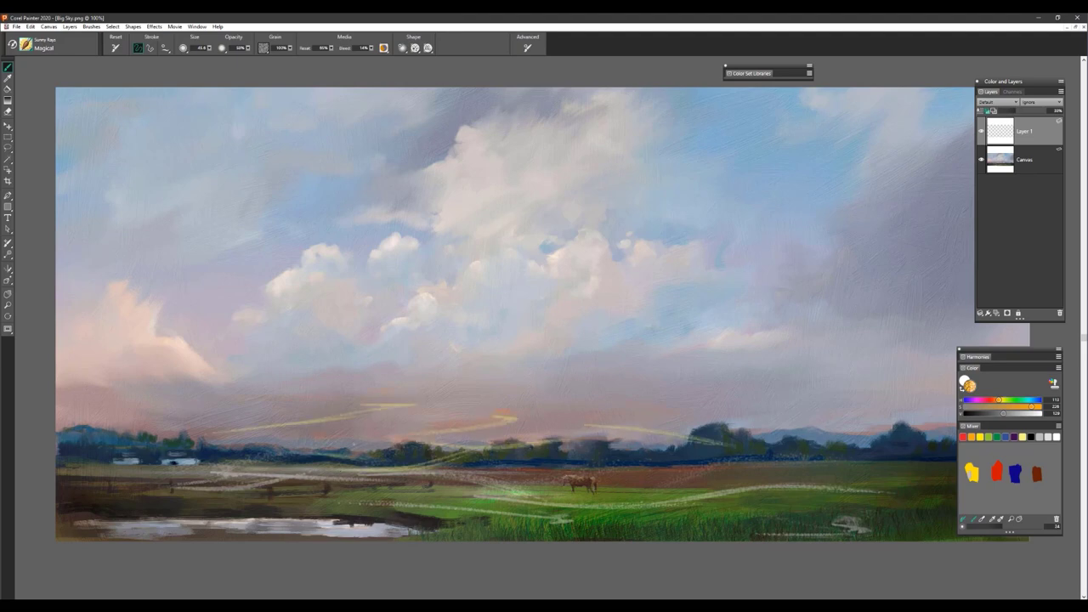
mouse_move(599, 435)
left_mouse_down()
mouse_move(779, 453)
mouse_move(903, 447)
left_mouse_up()
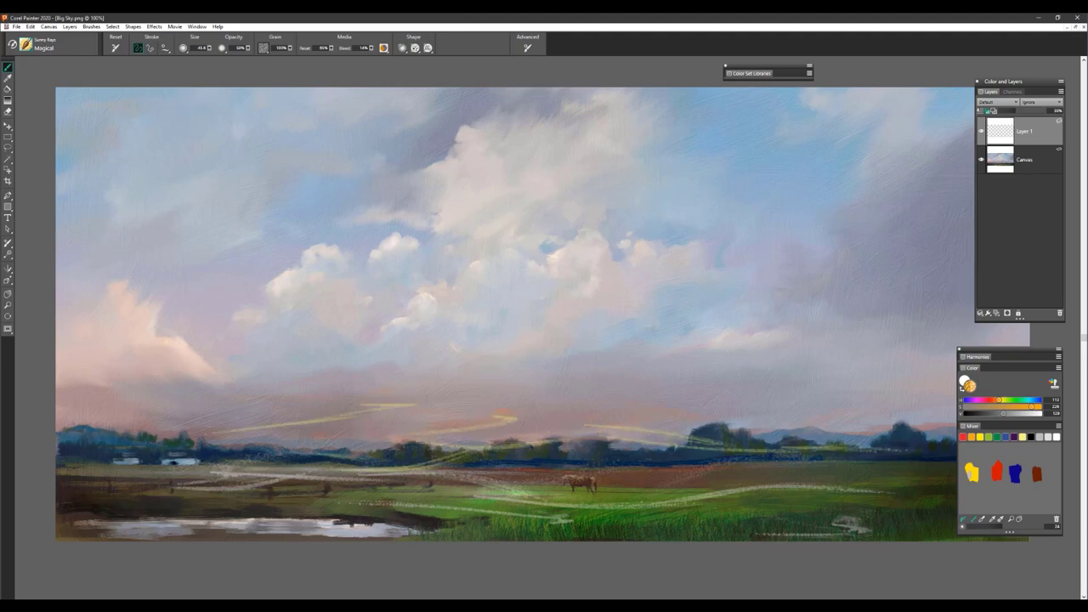
left_click_drag(231, 493, 85, 525)
left_click_drag(343, 513, 194, 527)
mouse_move(258, 539)
left_mouse_down()
mouse_move(459, 535)
mouse_move(352, 518)
left_mouse_up()
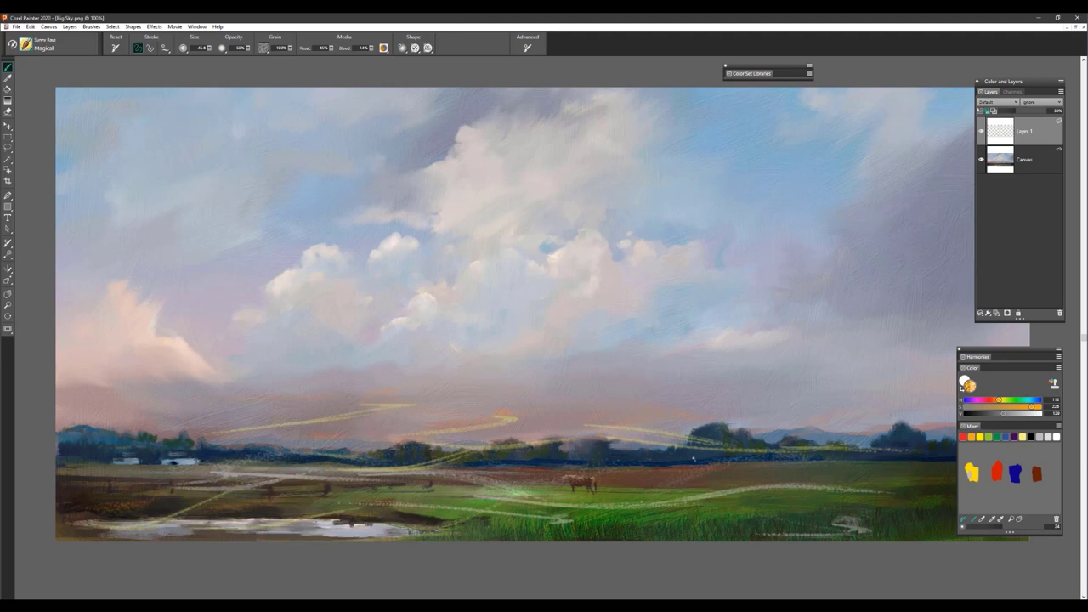
Step: Clear all Magical strokes from Layer 1 and deselect
key("ctrl+a")
key("BackSpace")
key("ctrl+d")
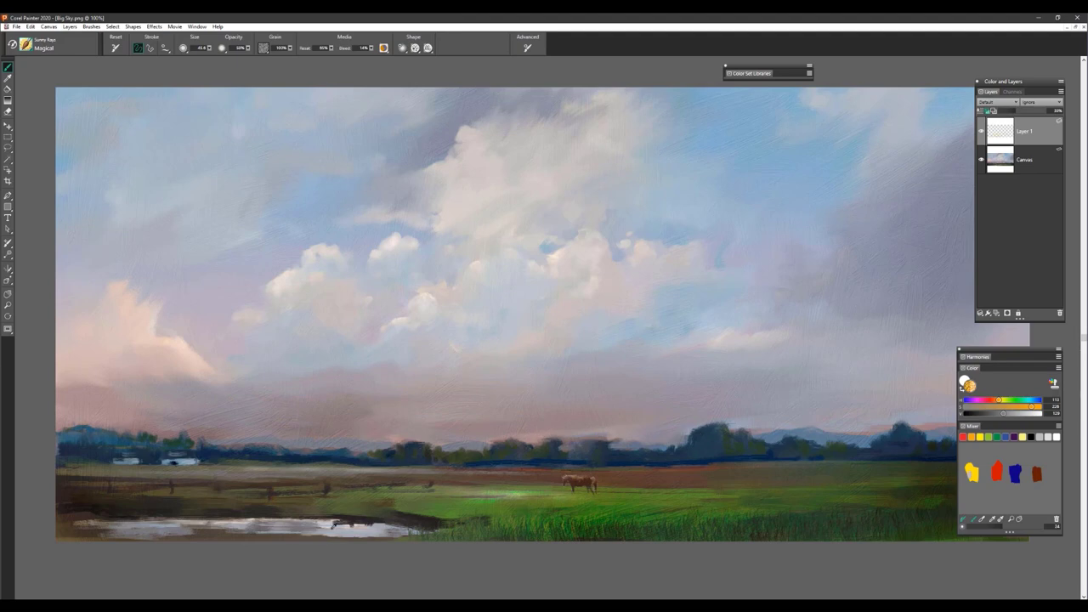
Step: Sample a grey-blue from the pond and paint soft strokes along the water's lower edge
left_click(334, 526, "alt")
left_click_drag(257, 531, 350, 537)
mouse_move(175, 528)
left_mouse_down()
mouse_move(368, 538)
mouse_move(442, 529)
mouse_move(37, 547)
left_mouse_up()
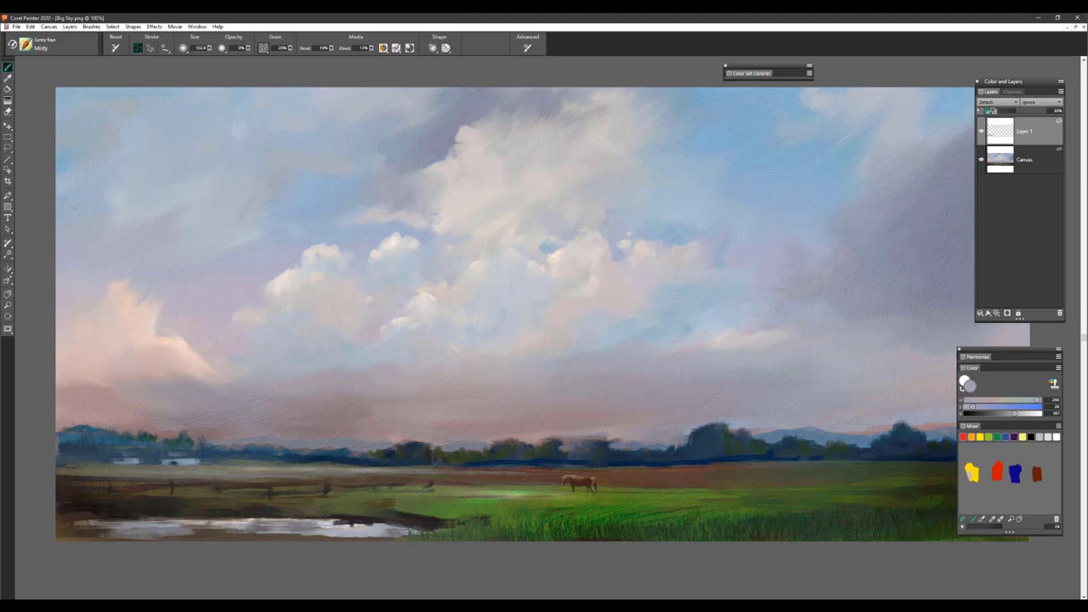
Step: Switch to the Radiant brush variant and check its particle settings
key("F2")
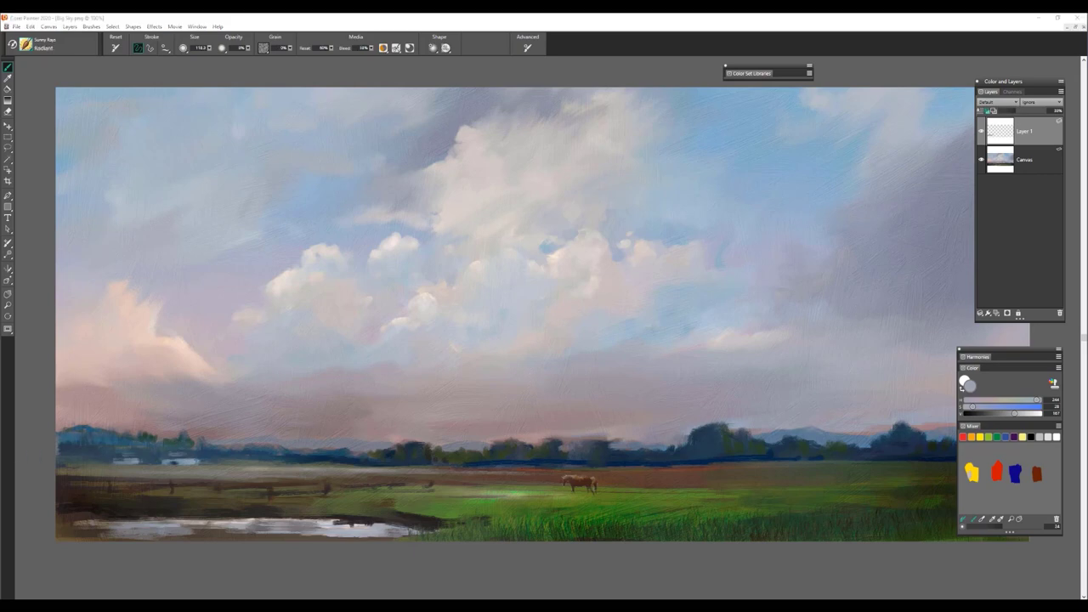
left_click(447, 48)
left_click(448, 48)
left_click(448, 49)
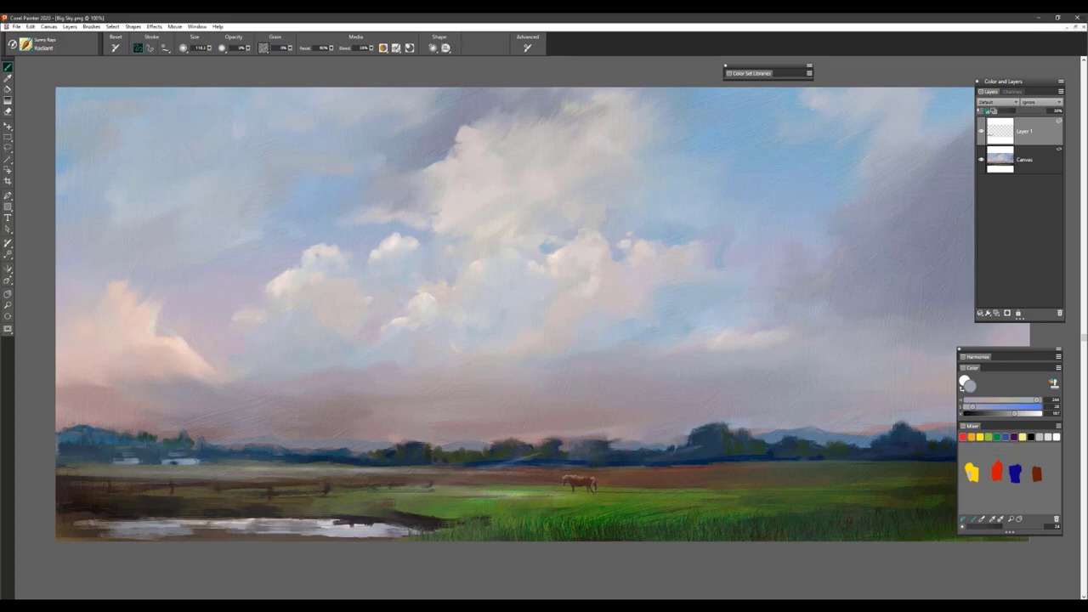
Step: Paint thin grey-blue Radiant streaks over the tree line, field and pond on Layer 1
left_click_drag(653, 449, 575, 541)
left_click_drag(718, 434, 696, 447)
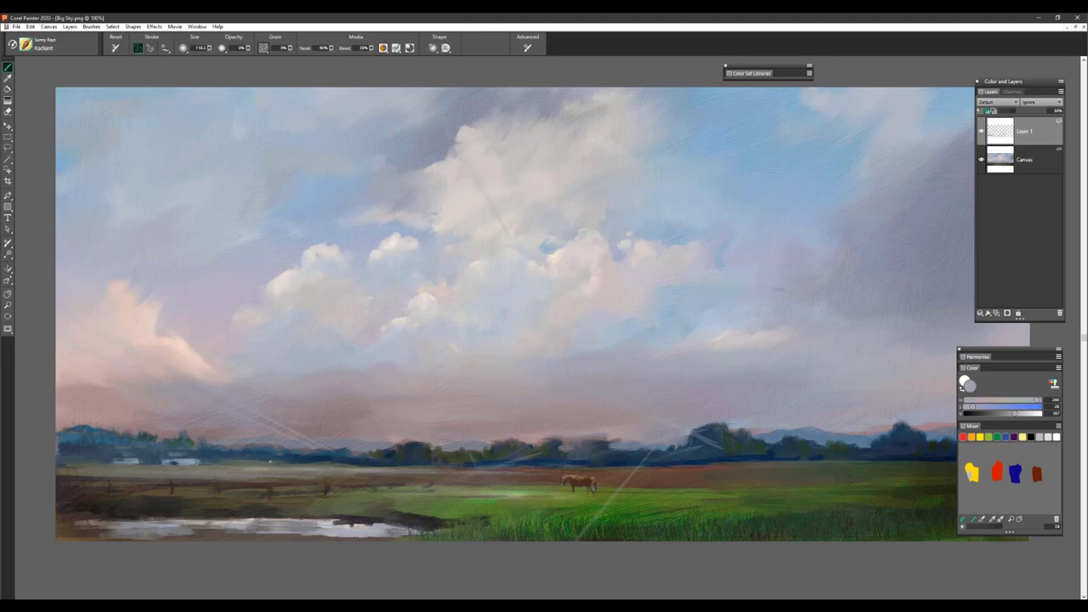
left_click_drag(183, 478, 118, 524)
left_click_drag(469, 503, 459, 530)
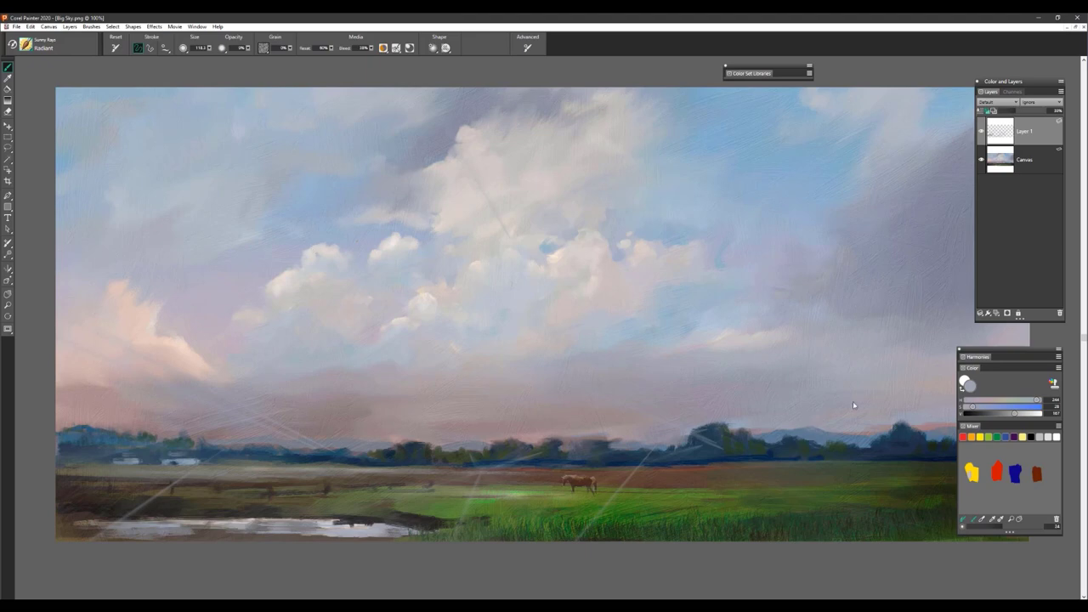
Step: Choose orange as the main colour and paint long Radiant rays slanting across the sky and down into the field
left_click(972, 437)
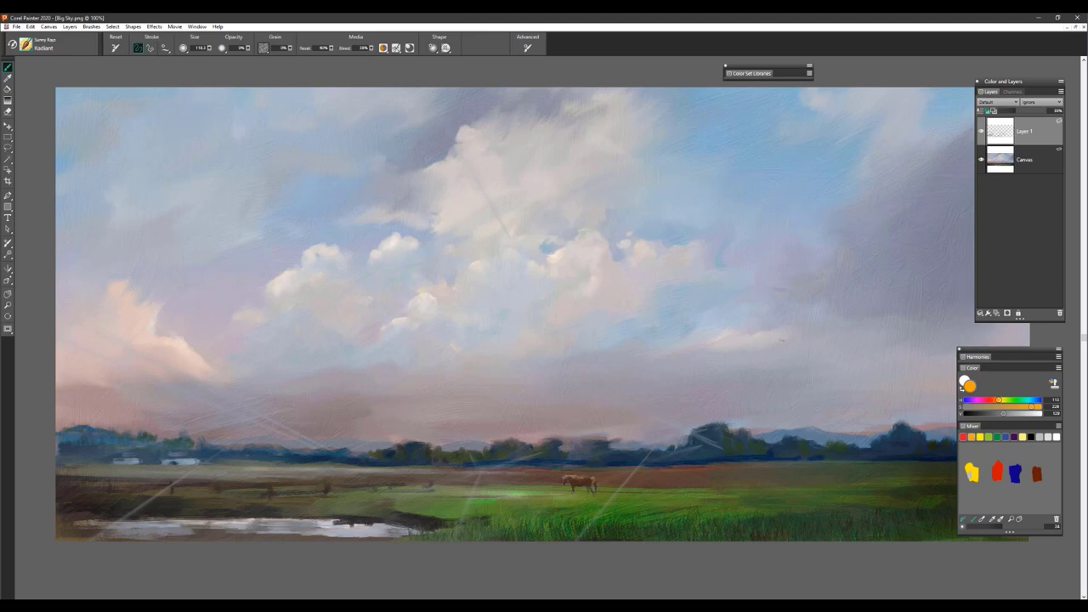
left_click_drag(442, 425, 772, 343)
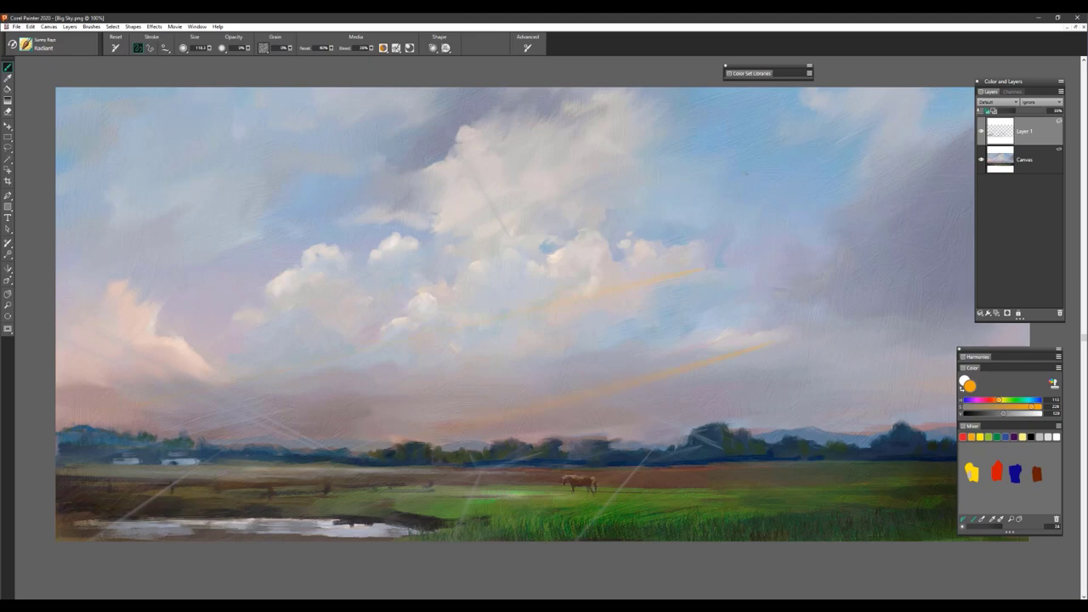
left_click_drag(450, 247, 89, 522)
left_click_drag(494, 319, 424, 527)
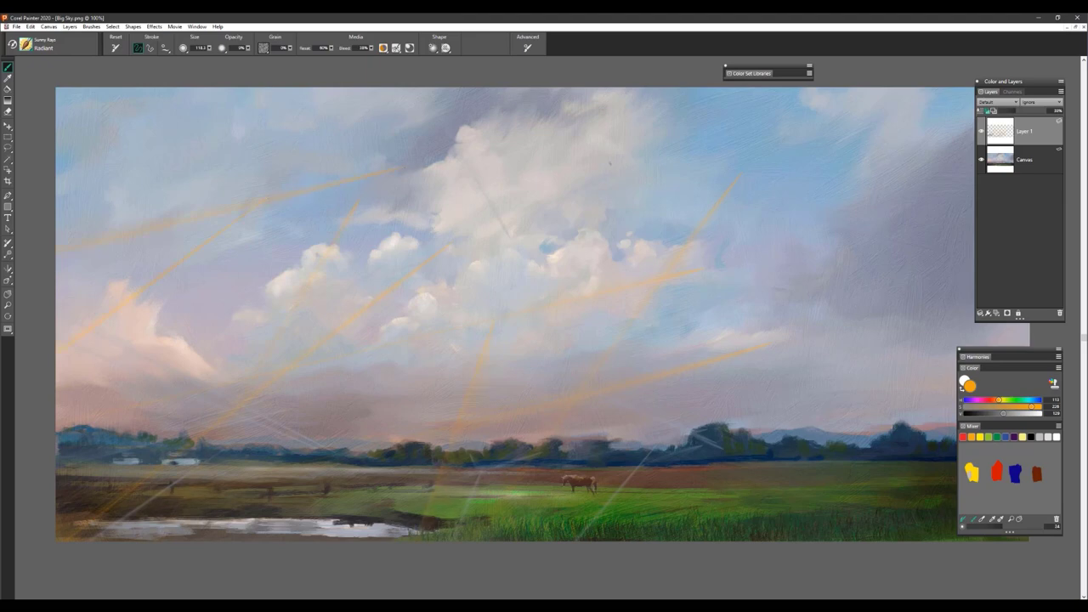
left_click(445, 48)
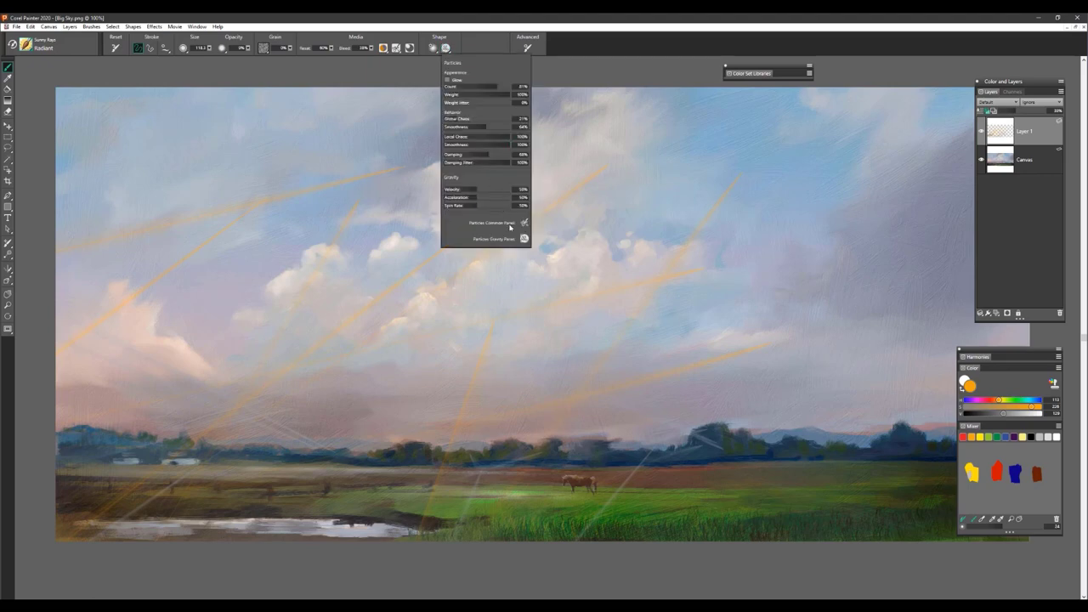
key("Escape")
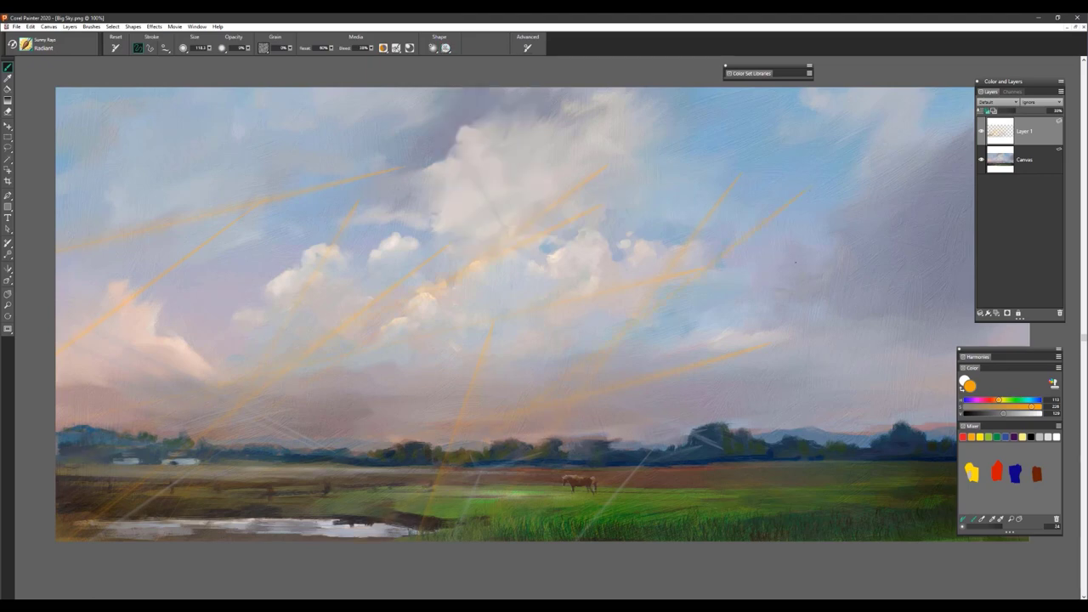
left_click_drag(796, 264, 840, 539)
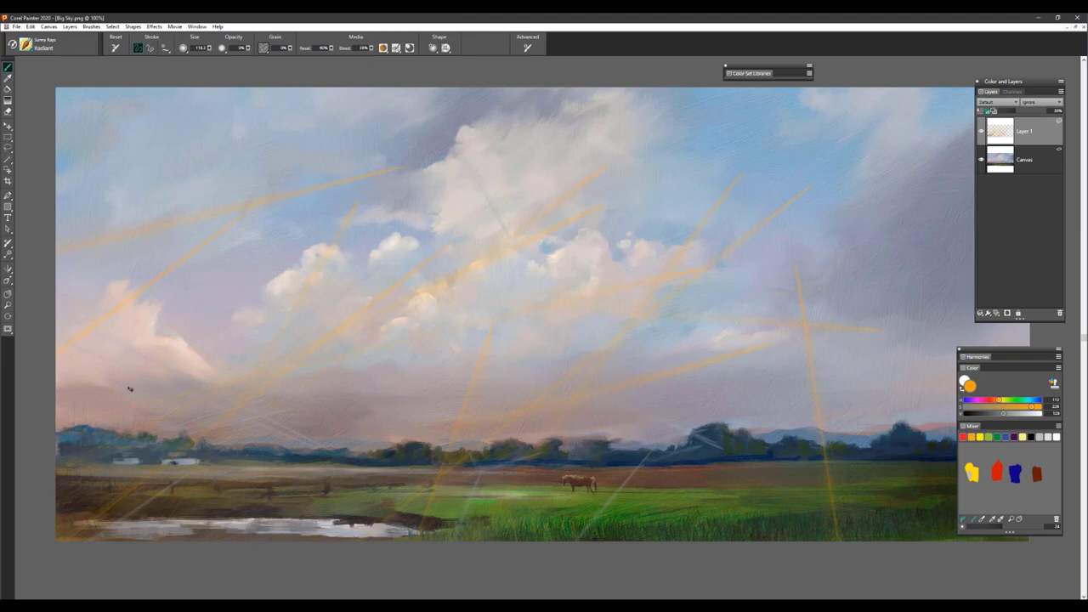
Step: Clear all Radiant strokes from Layer 1
key("Delete")
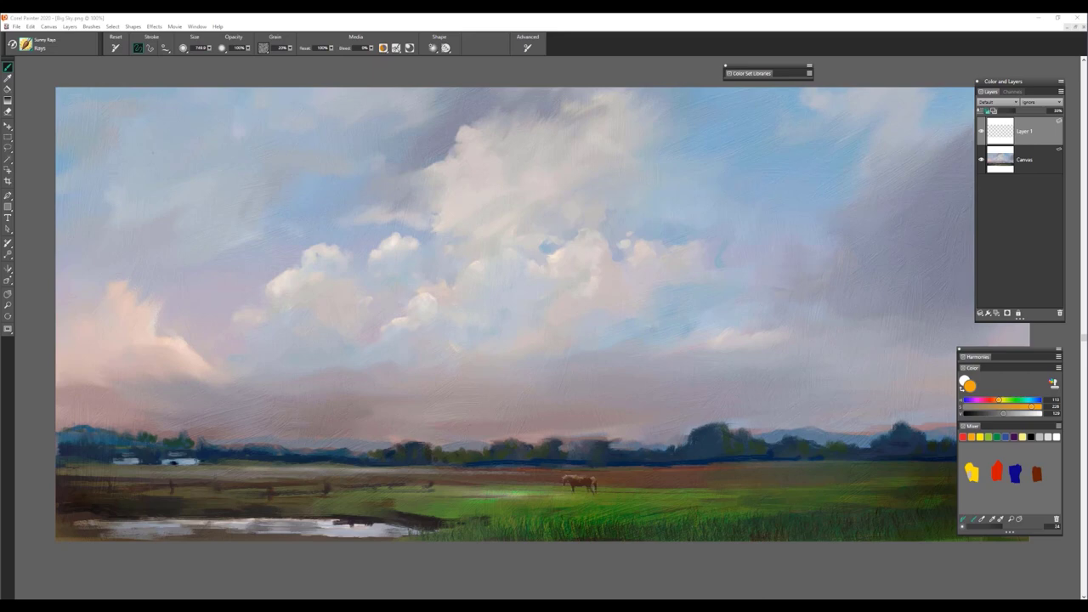
Step: Set Layer 1 to the Overlay composite method at 100% opacity
key("ctrl+minus")
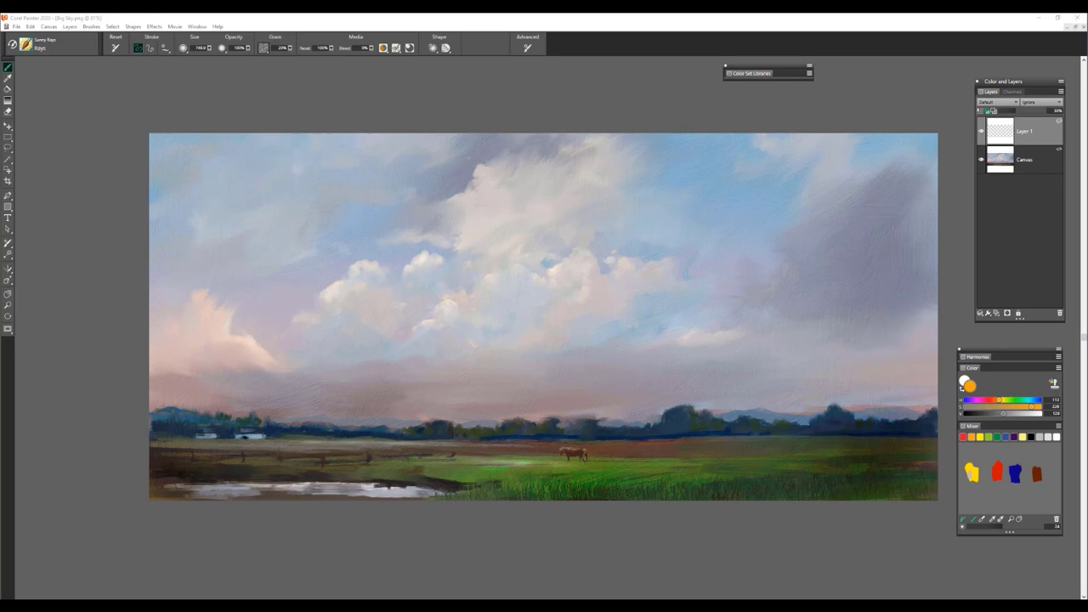
left_click(1001, 103)
left_click(1002, 104)
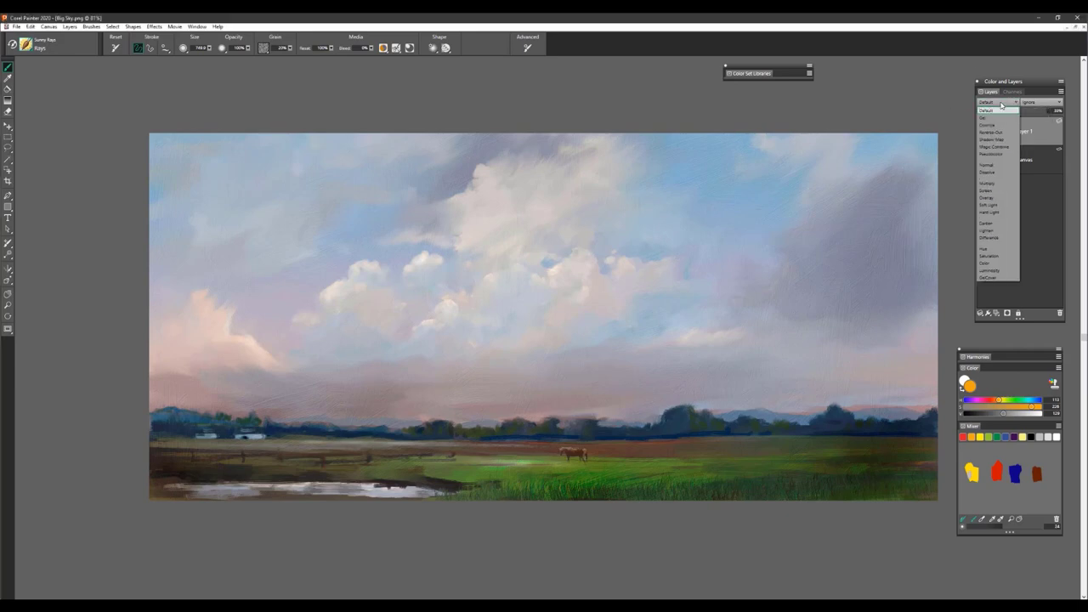
left_click(988, 198)
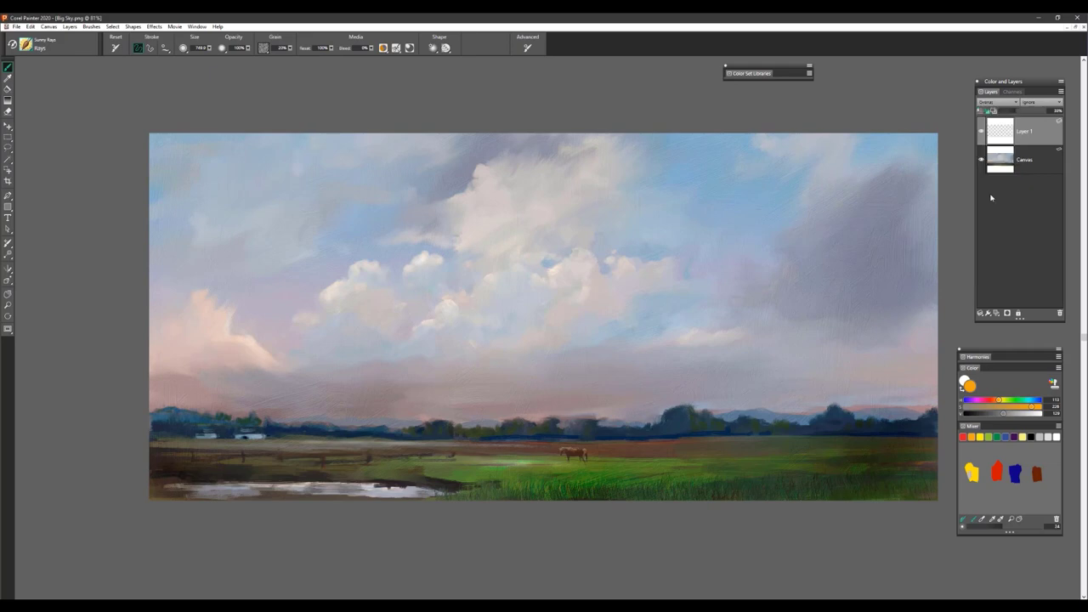
left_click_drag(1034, 113, 1049, 119)
Step: Sample a pale pinkish tone from the low cloud and paint slanting Rays strokes across the whole sky on Layer 1
left_click(242, 342, "alt")
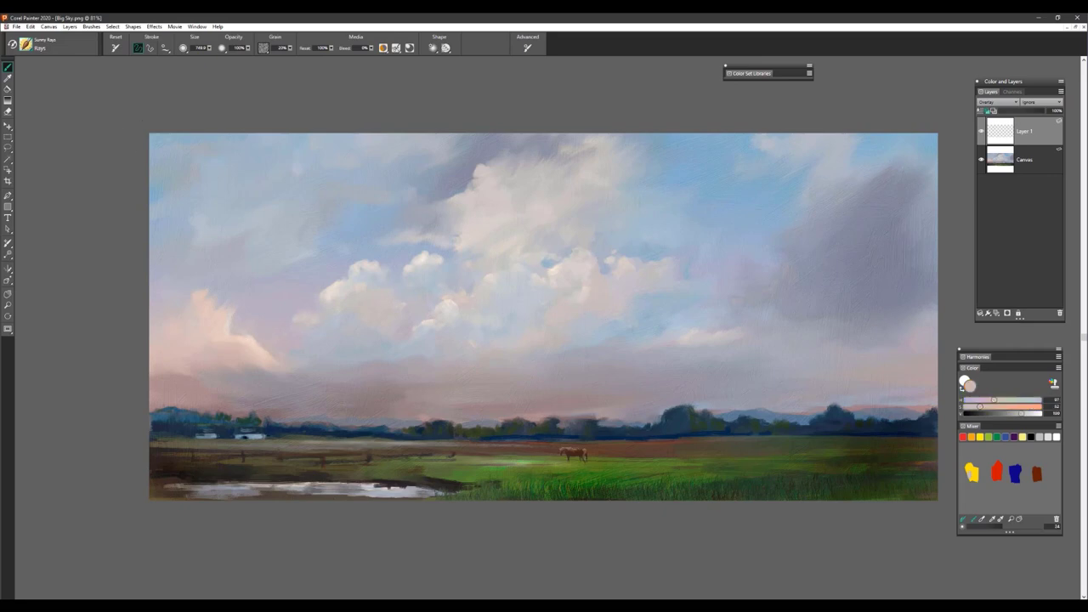
left_click_drag(63, 280, 510, 281)
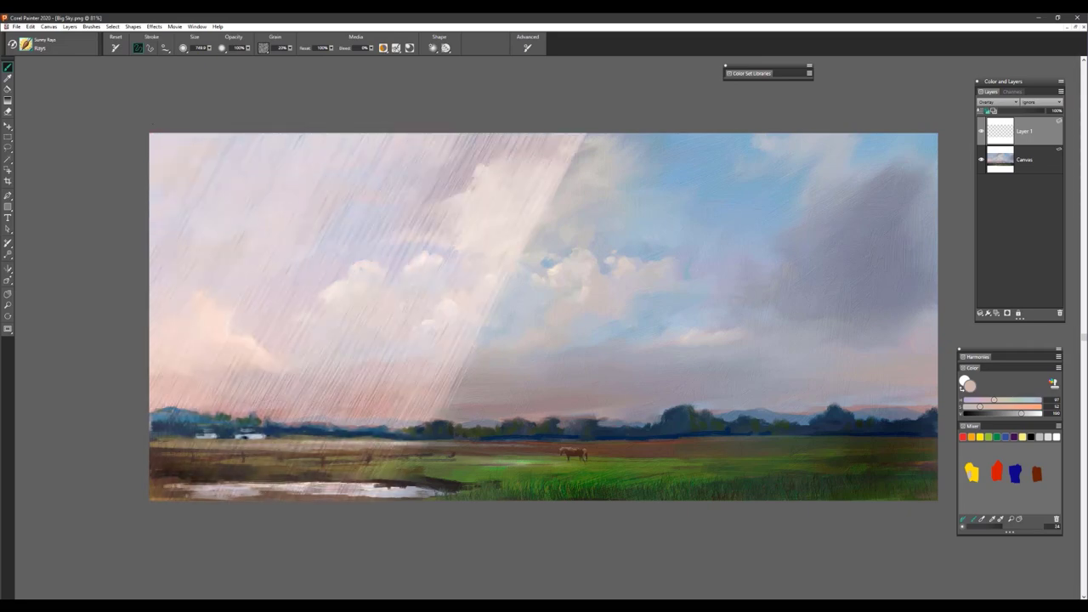
left_click_drag(583, 140, 948, 144)
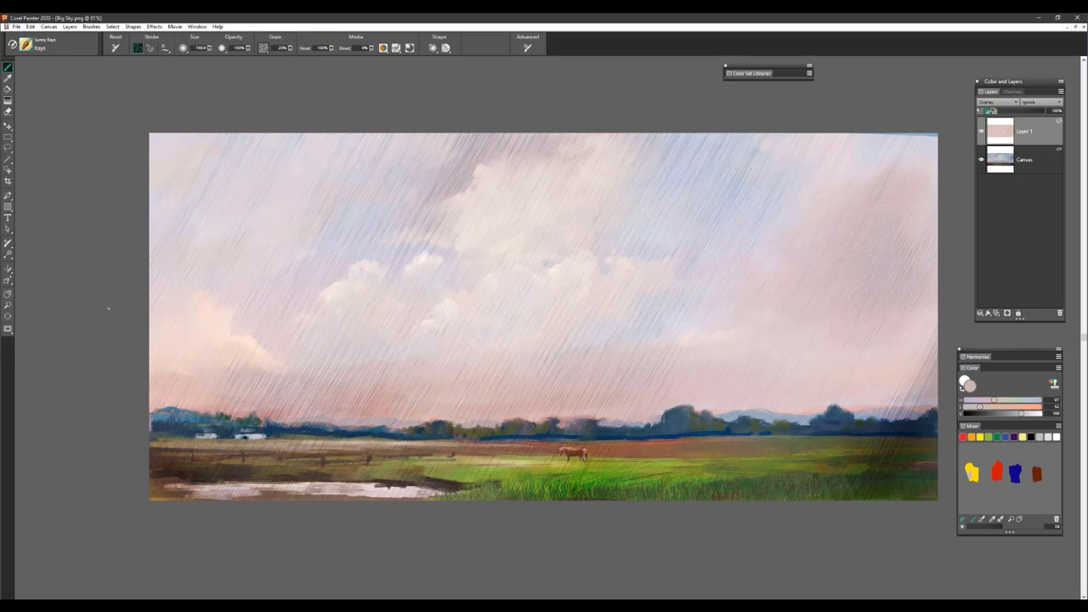
Step: Lower Layer 1's opacity to 45% and check the Rays brush's particle settings
left_click(1027, 112)
left_click(1021, 112)
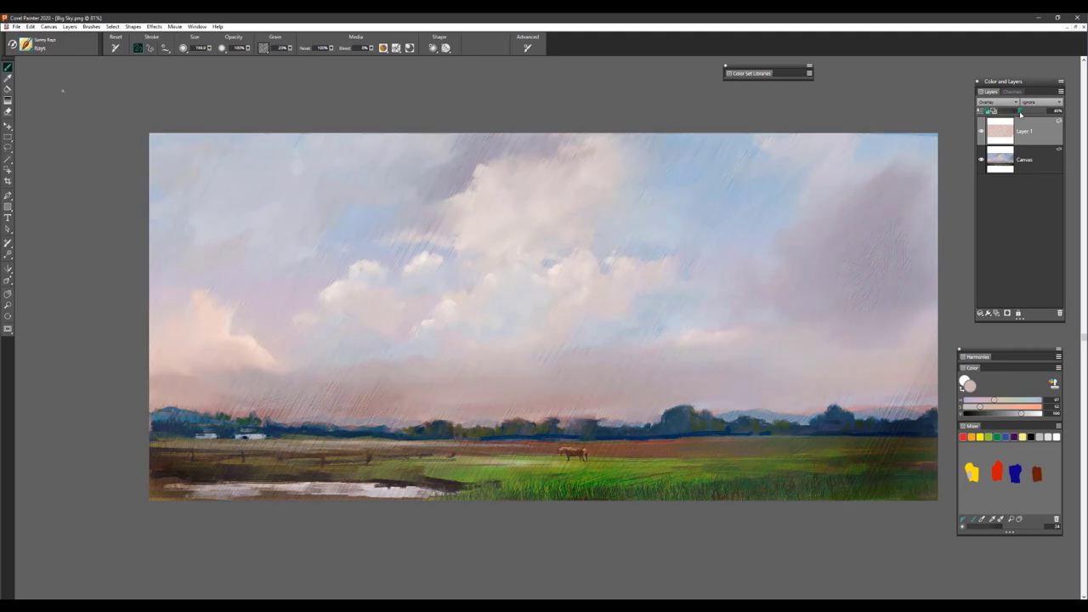
left_click(445, 47)
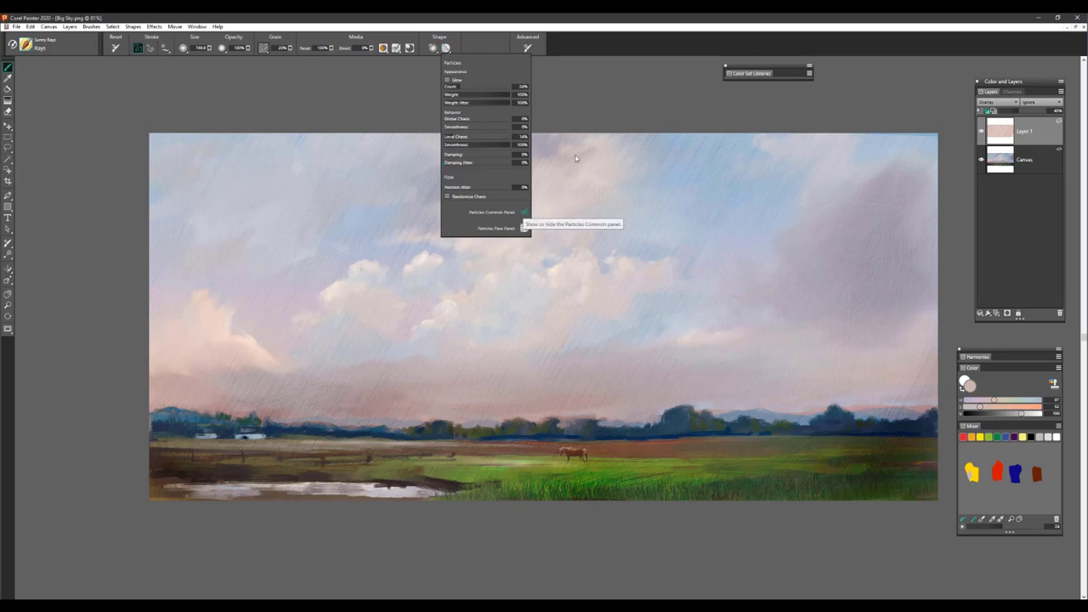
left_click(616, 111)
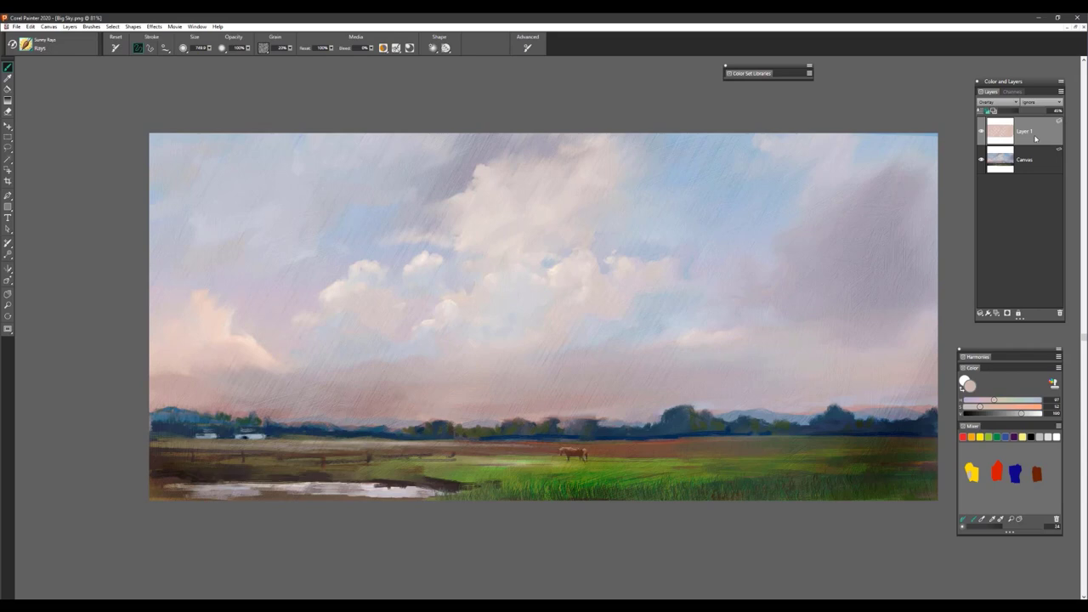
key("ctrl+z")
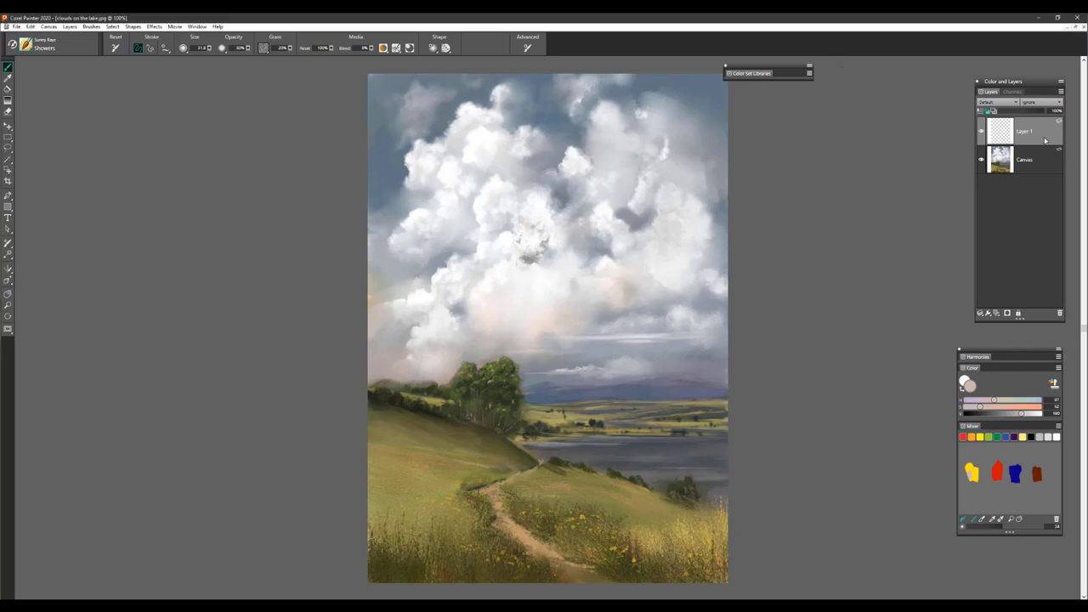
Step: In the clouds on the lake painting, sample a blue-grey near the horizon and paint Showers strokes over the distant hills and lake on Layer 1
left_click_drag(1045, 84, 900, 104)
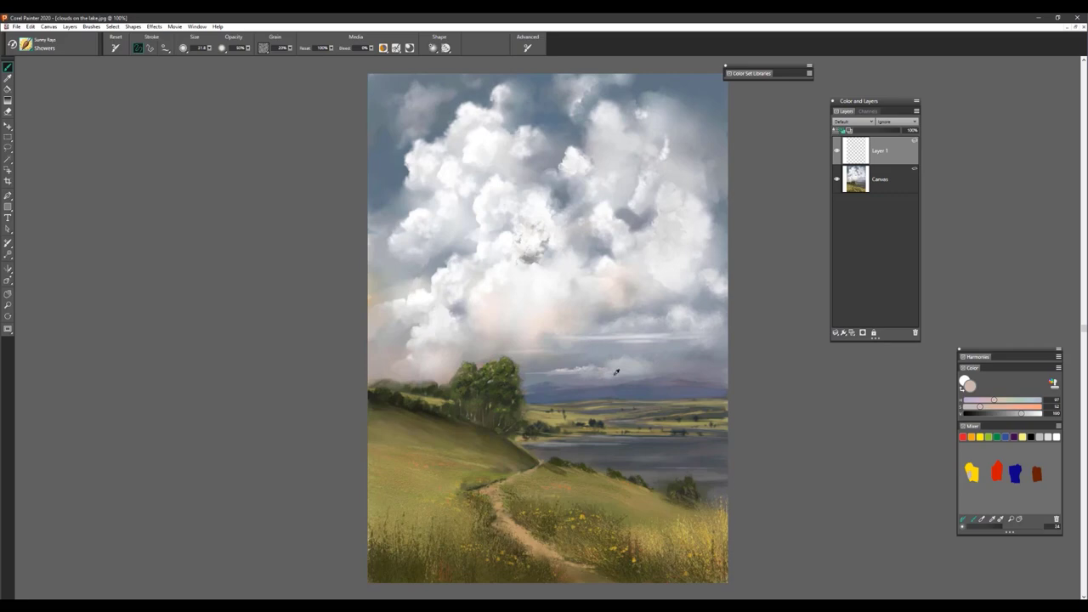
left_click(617, 372, "alt")
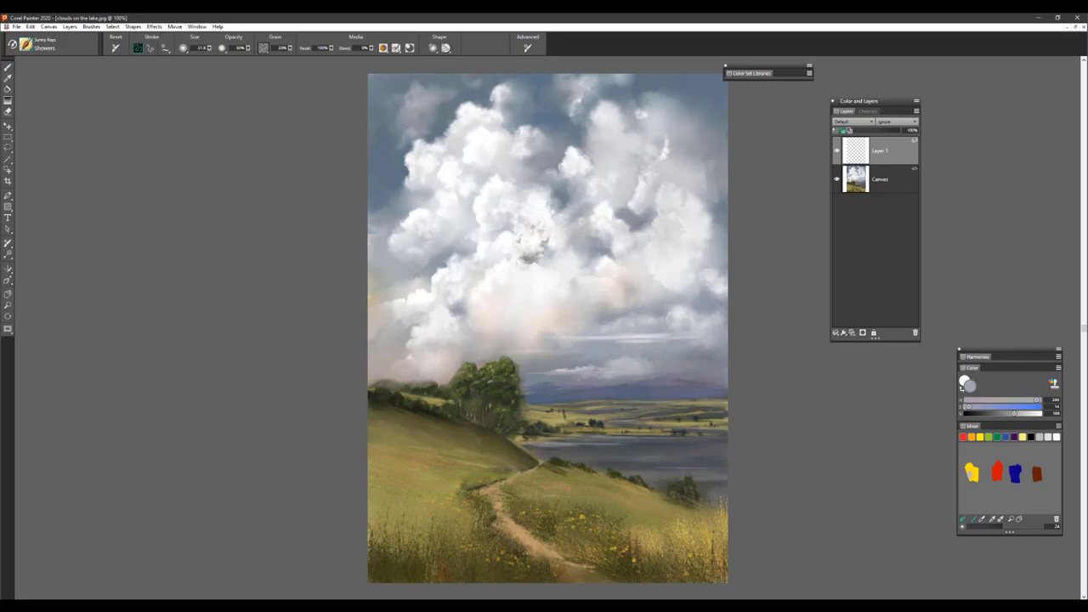
mouse_move(585, 408)
left_mouse_down()
mouse_move(637, 408)
mouse_move(662, 377)
left_mouse_up()
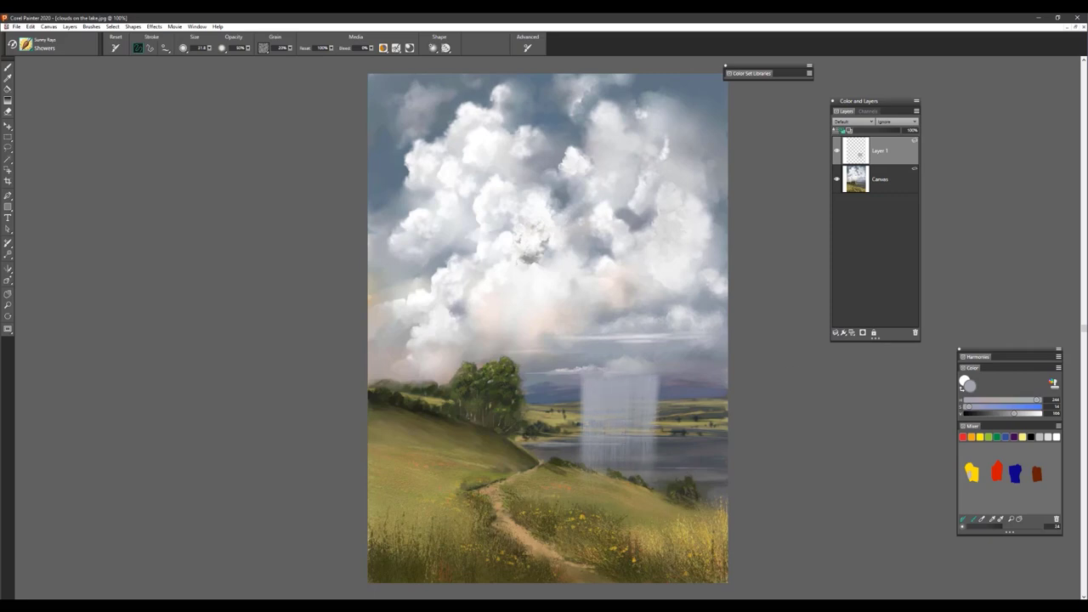
left_click_drag(544, 408, 676, 408)
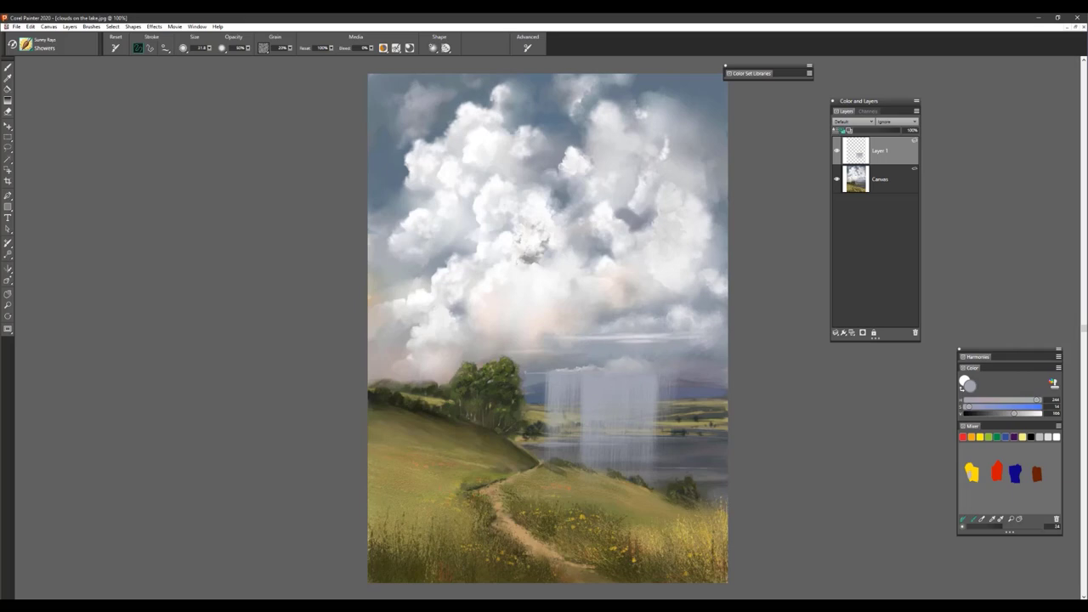
mouse_move(544, 408)
left_mouse_down()
mouse_move(520, 409)
mouse_move(544, 408)
left_mouse_up()
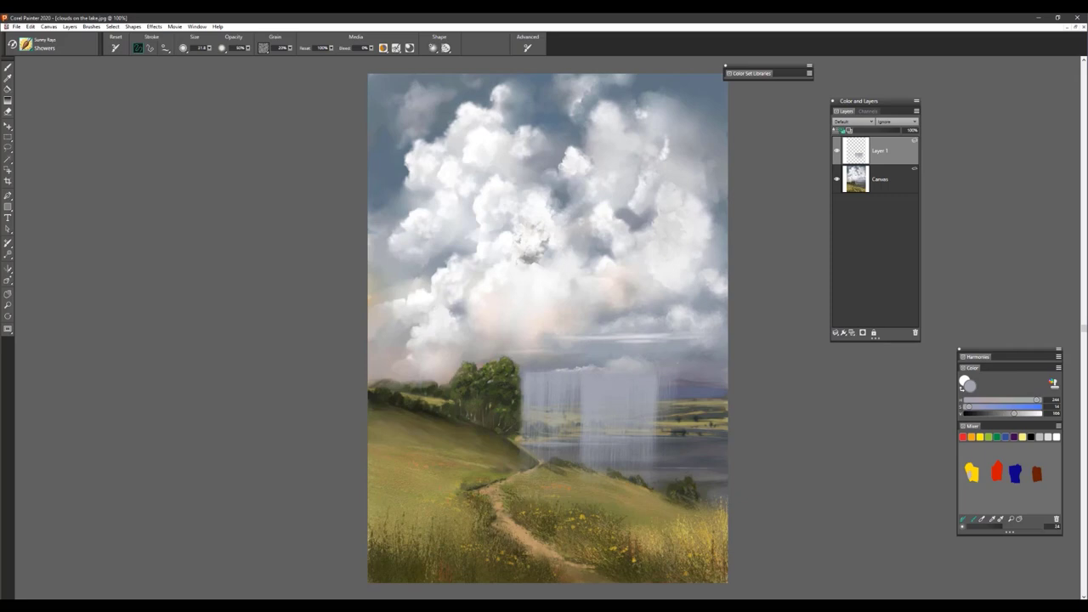
Step: Lower the showers layer's opacity to 83% and add a layer mask to it
left_click_drag(899, 132, 894, 133)
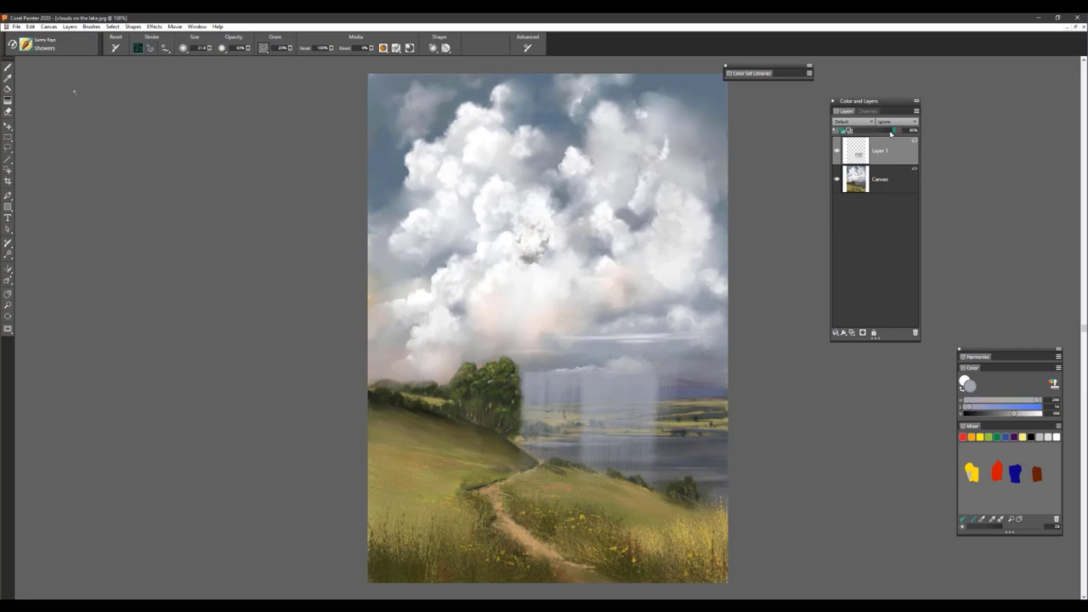
left_click_drag(893, 133, 891, 133)
left_click(864, 333)
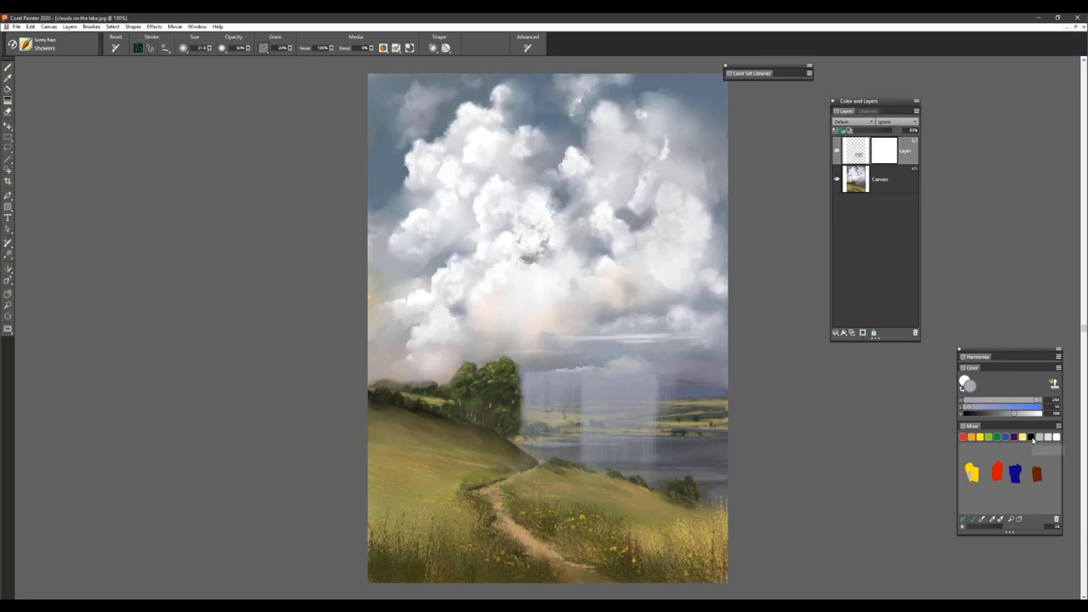
Step: Paint the layer mask in black to thin out the showers over the lake, shoreline and distant hills
left_click(1032, 438)
mouse_move(591, 455)
left_mouse_down()
mouse_move(639, 445)
mouse_move(648, 420)
left_mouse_up()
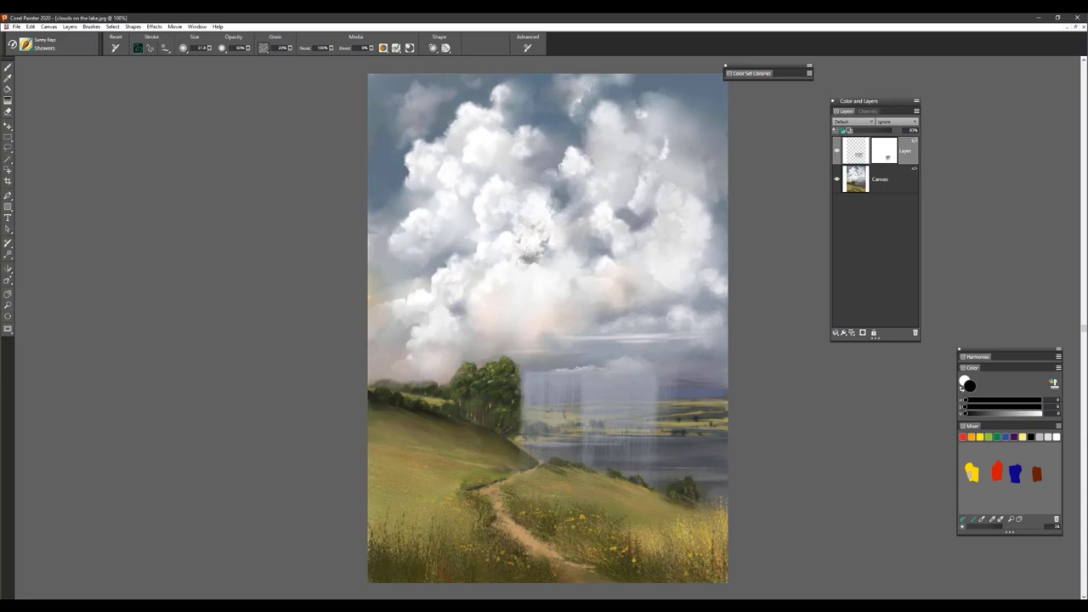
left_click_drag(541, 430, 599, 428)
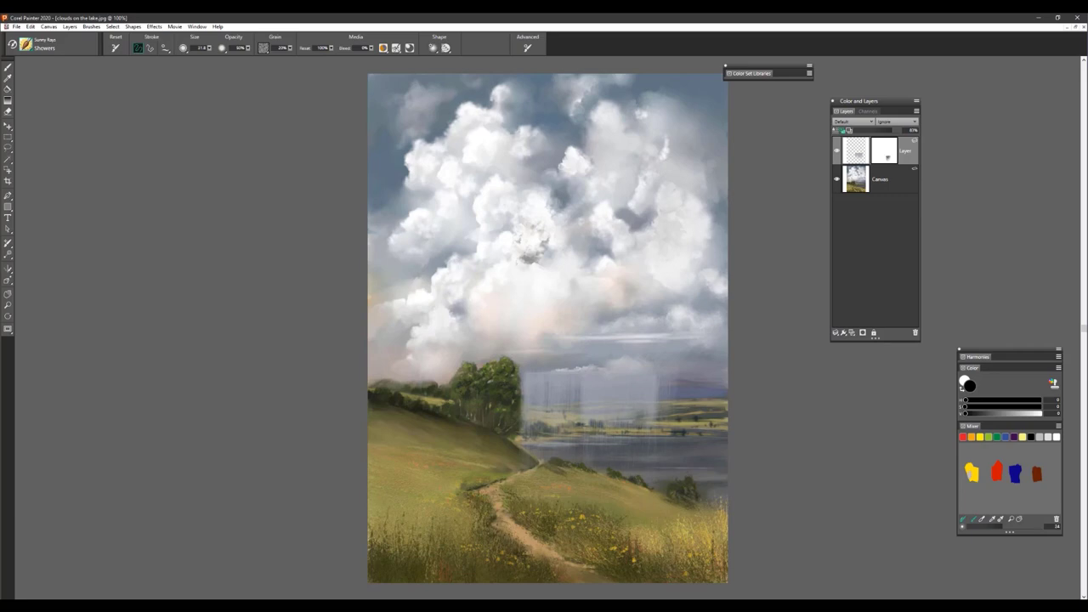
left_click_drag(527, 423, 527, 440)
mouse_move(530, 387)
left_mouse_down()
mouse_move(534, 441)
mouse_move(554, 432)
mouse_move(538, 411)
left_mouse_up()
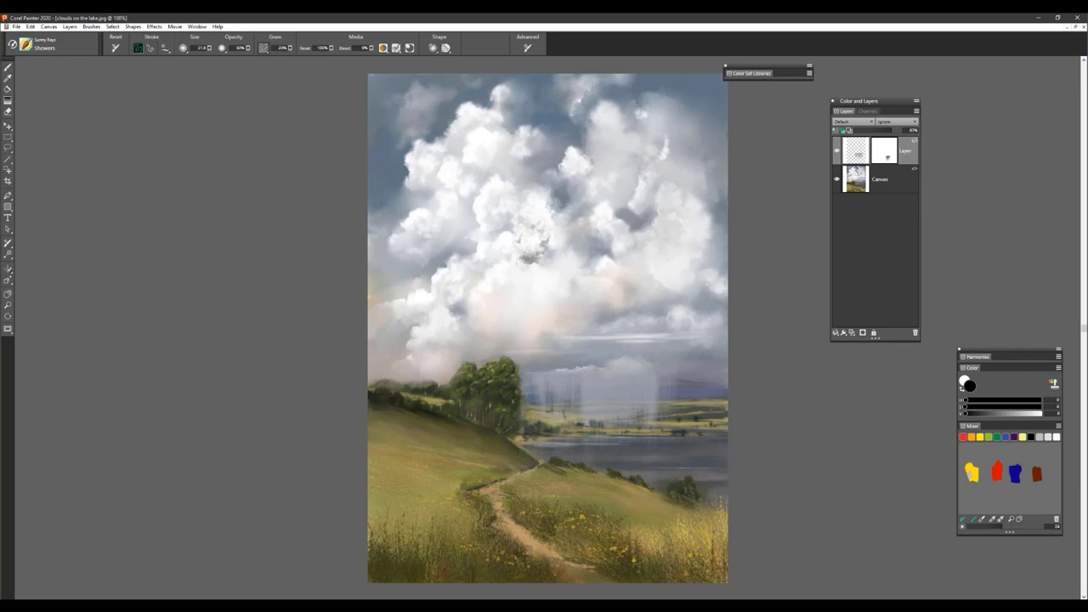
mouse_move(646, 426)
left_mouse_down()
mouse_move(652, 398)
mouse_move(621, 388)
mouse_move(633, 394)
left_mouse_up()
mouse_move(644, 415)
left_mouse_down()
mouse_move(644, 379)
mouse_move(664, 420)
mouse_move(652, 402)
mouse_move(590, 381)
left_mouse_up()
left_click_drag(607, 401, 606, 389)
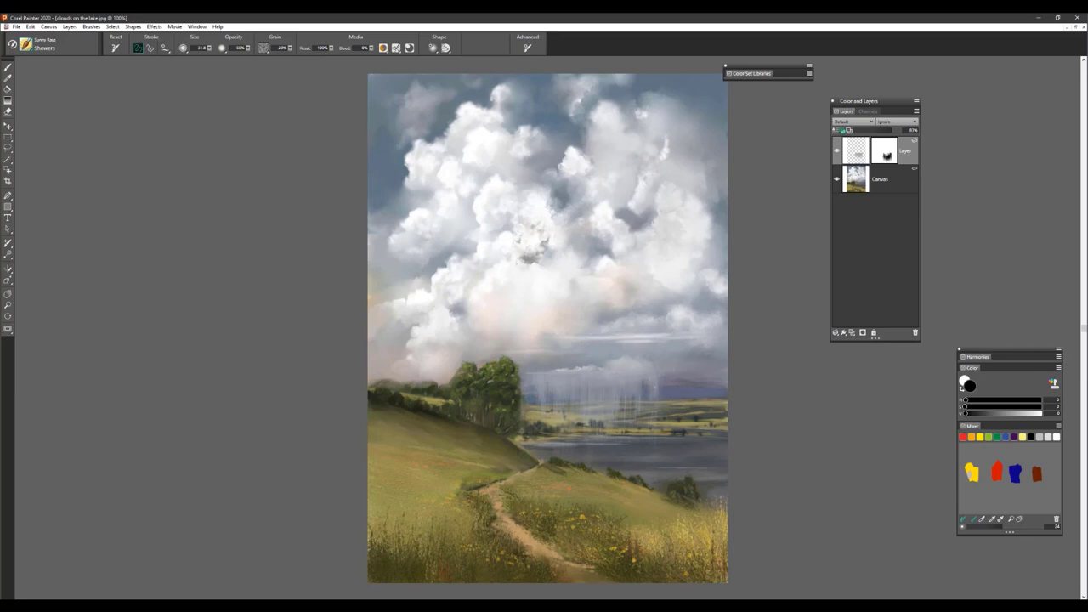
left_click_drag(618, 405, 618, 381)
scroll(784, 591, "up", 2)
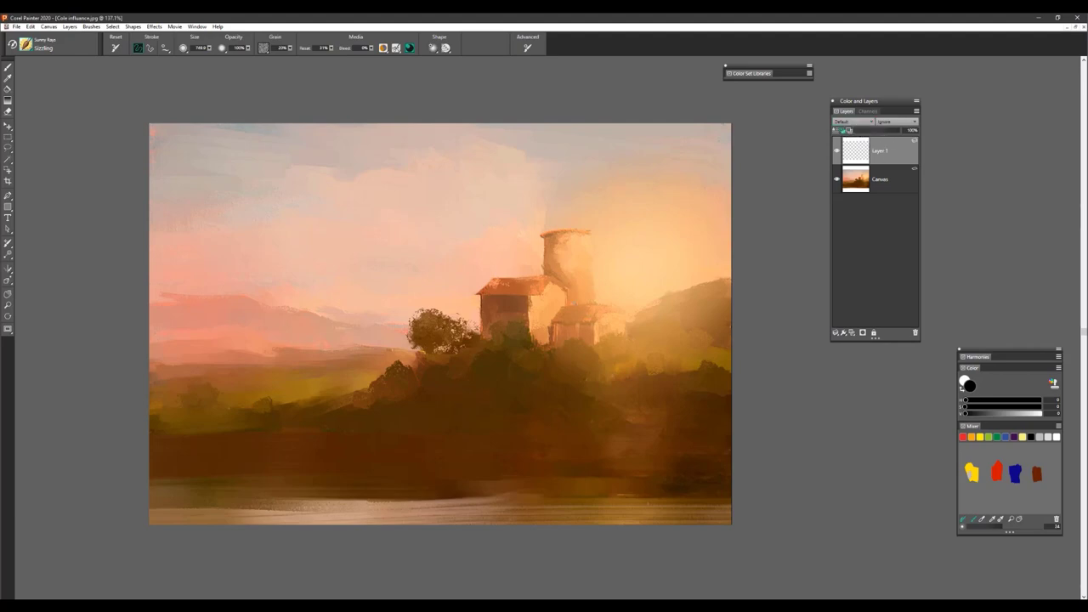
Step: Sample a warm orange from the Cole influence painting and paint a Sizzling sunburst beside the tower on Layer 1
left_click(618, 323, "alt")
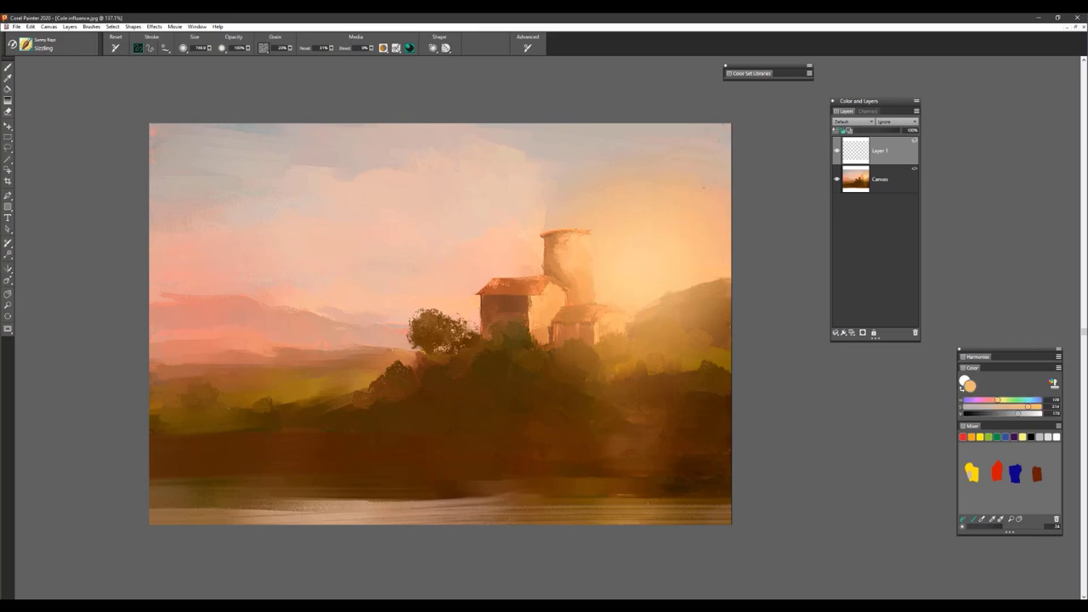
left_click(630, 235)
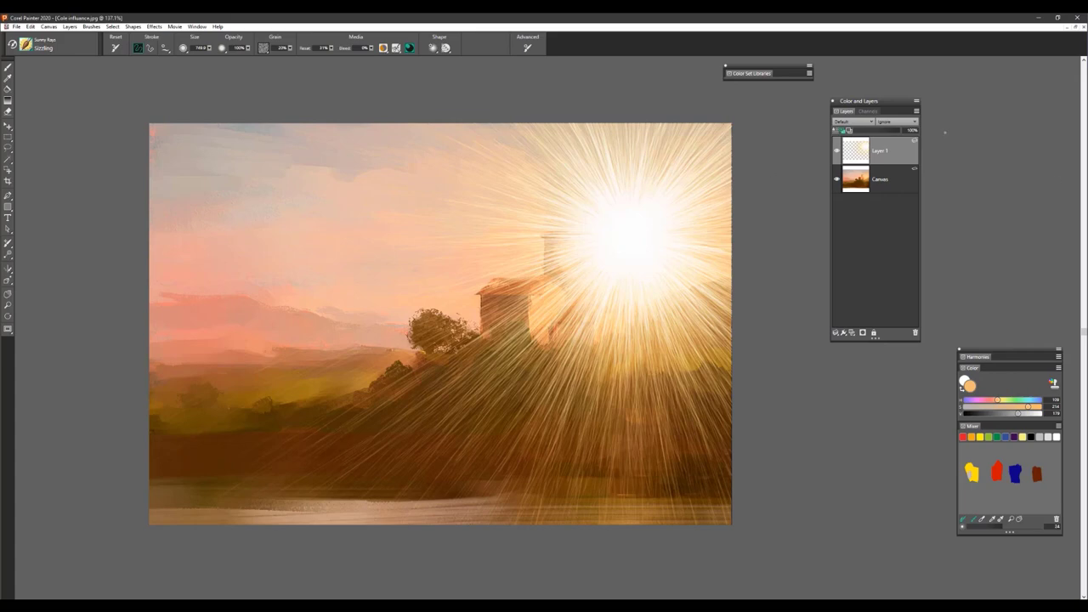
Step: Set the sunburst layer to the Overlay composite method and reduce its opacity to 31%
mouse_move(884, 134)
left_mouse_down()
mouse_move(874, 132)
mouse_move(903, 133)
left_mouse_up()
left_click(862, 123)
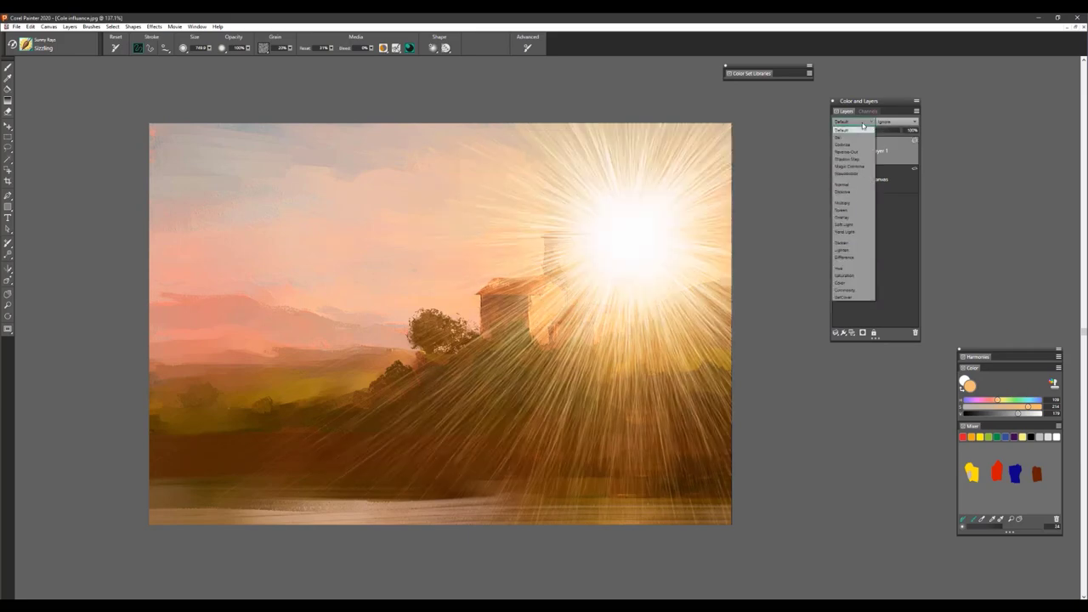
left_click(849, 218)
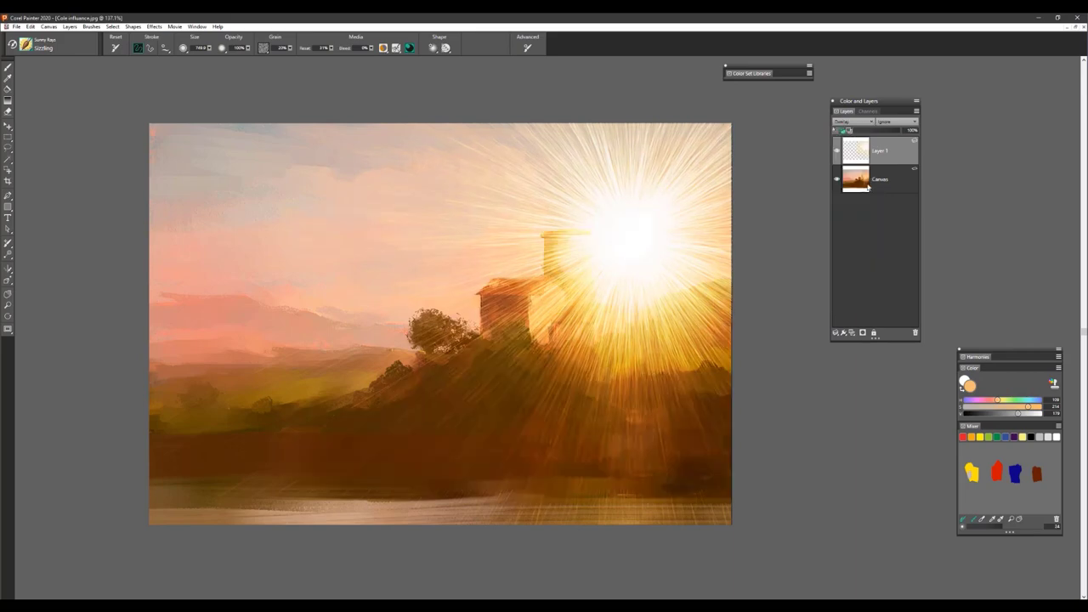
left_click_drag(898, 133, 880, 133)
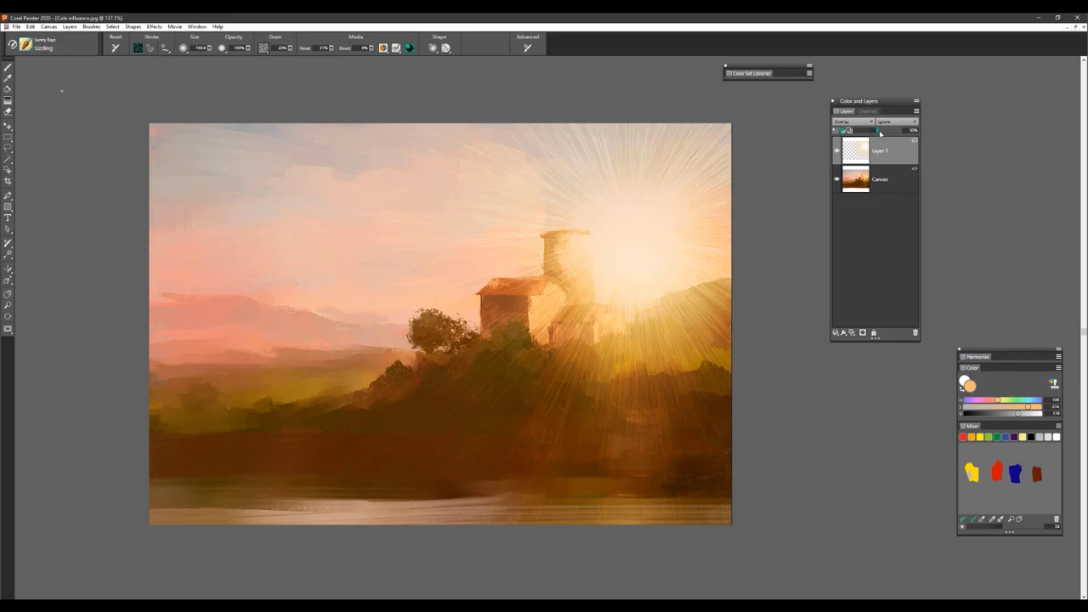
left_click_drag(880, 132, 874, 131)
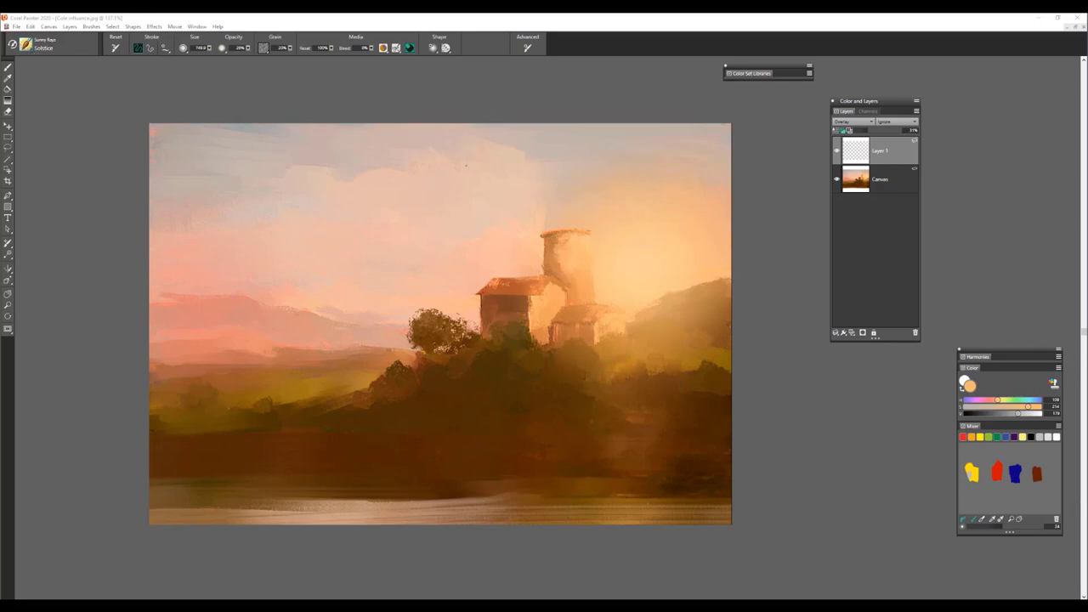
Step: Check the Solstice brush's particle settings
left_click(446, 48)
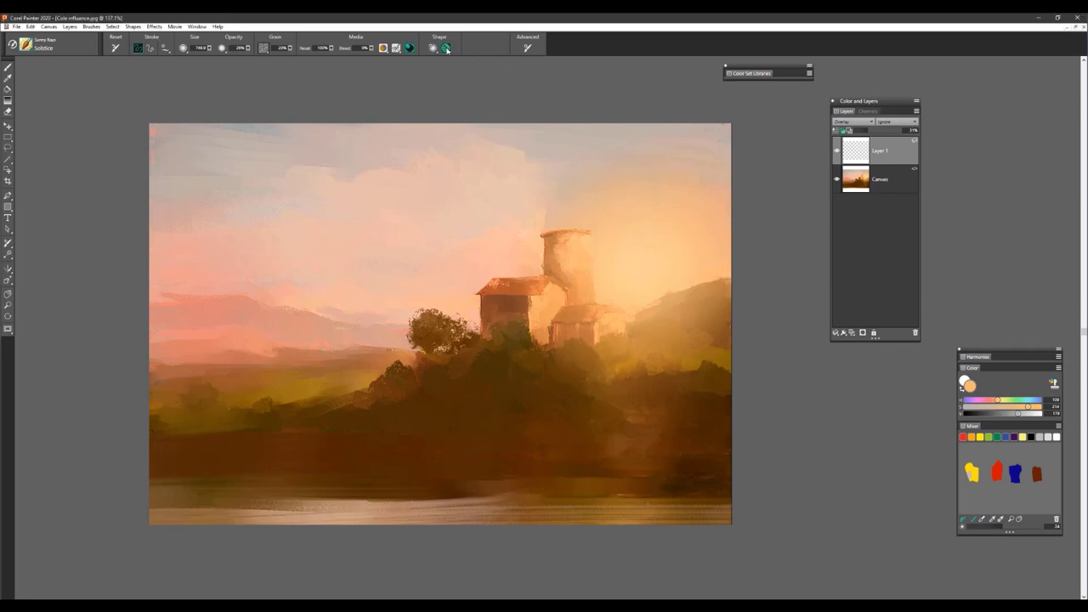
left_click(446, 48)
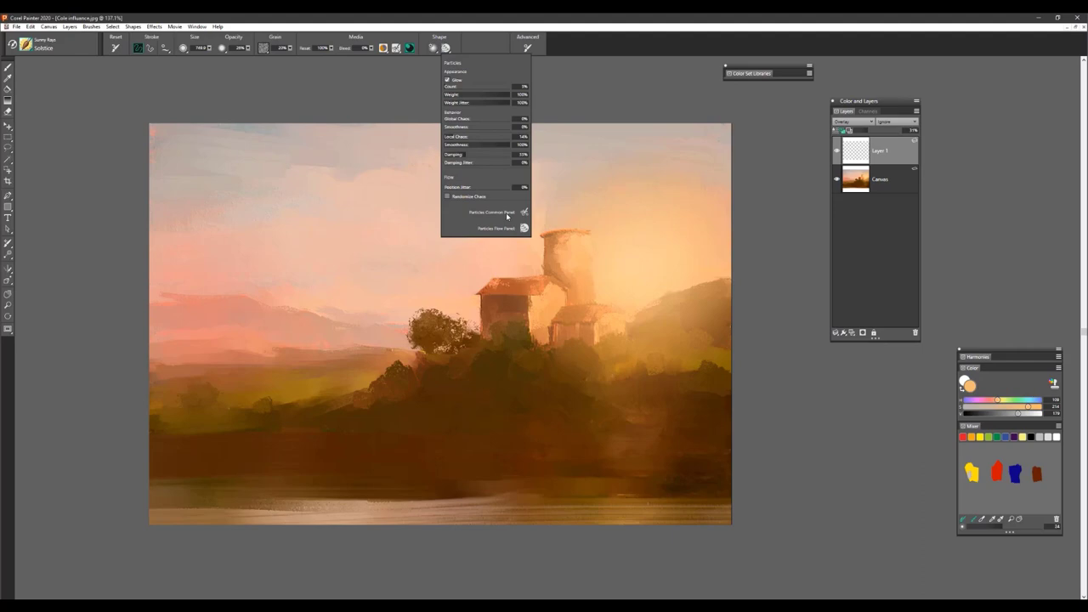
left_click(578, 88)
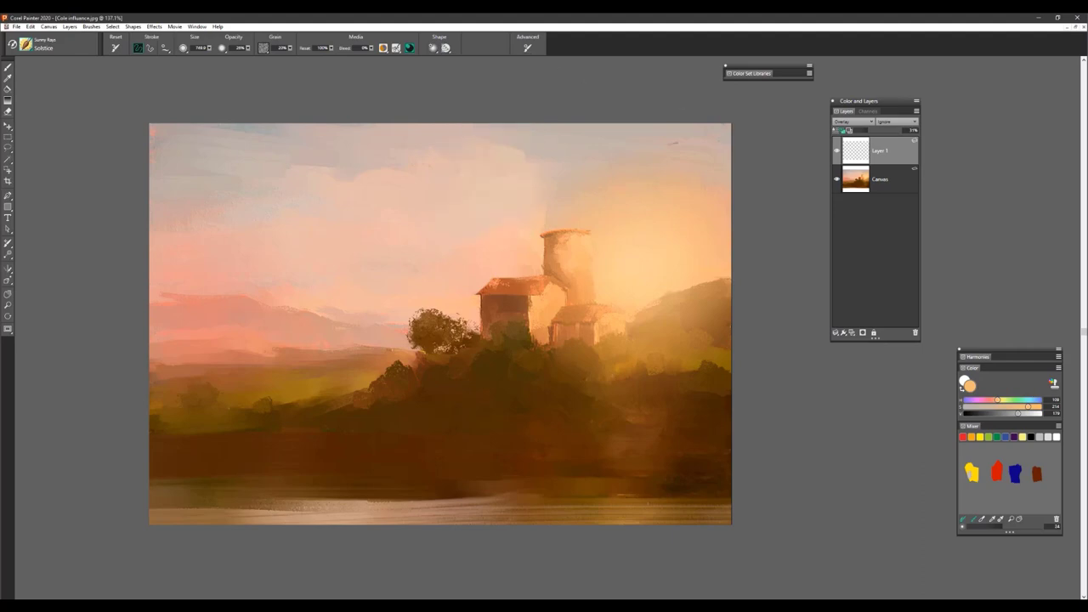
Step: Sample a pale yellow from the sun's glow and set Layer 1's opacity to 100%
left_click(636, 269, "alt")
left_click(637, 268, "alt")
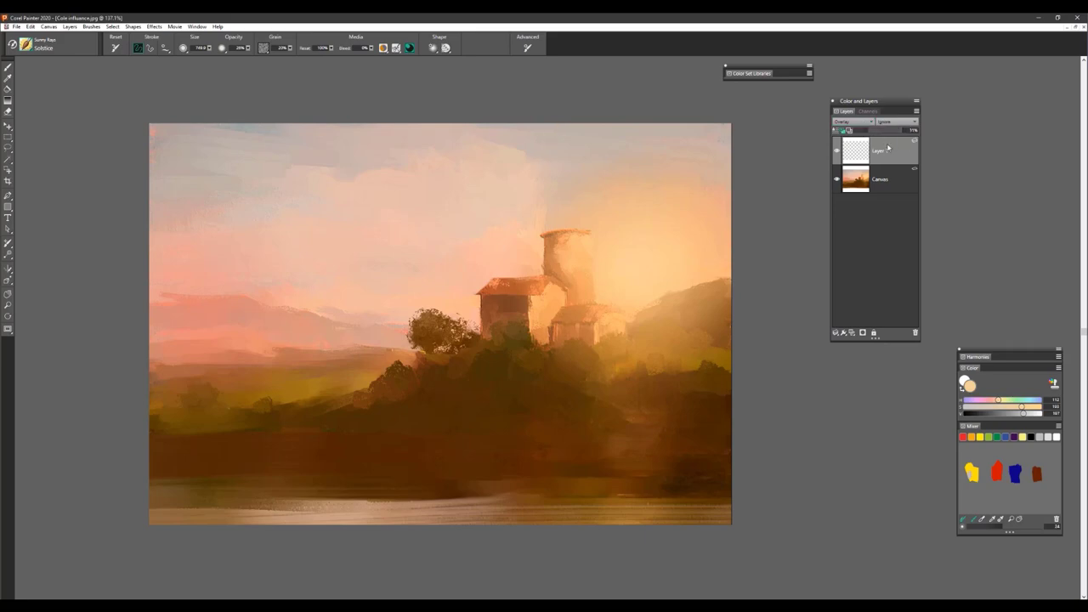
left_click_drag(869, 131, 920, 130)
Step: Paint Solstice rays slanting down from the upper sky and the sun's glow past the tower toward the water
left_click(647, 252)
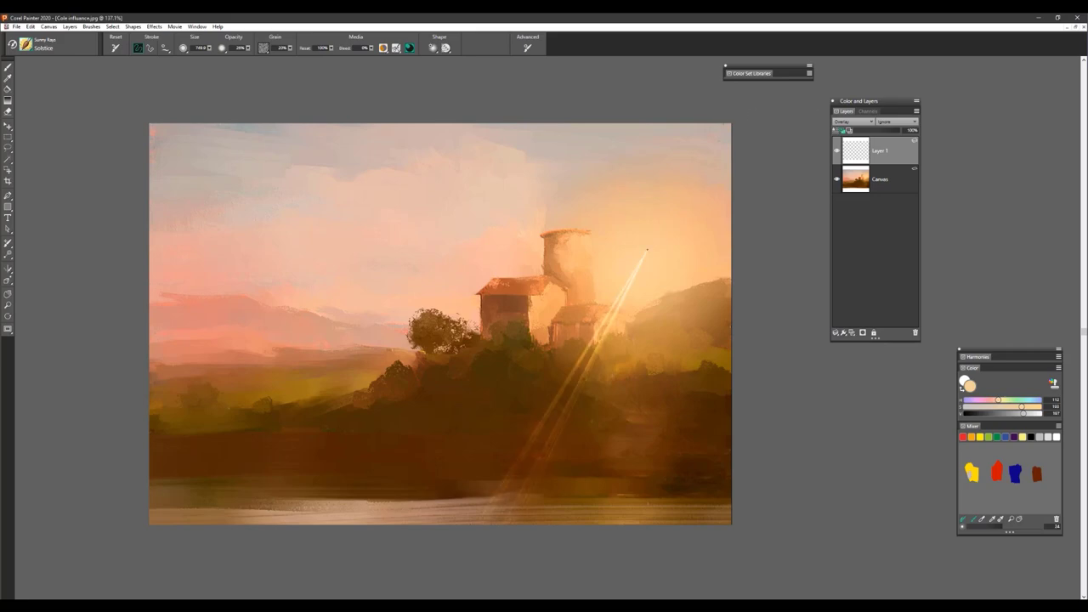
left_click(731, 132)
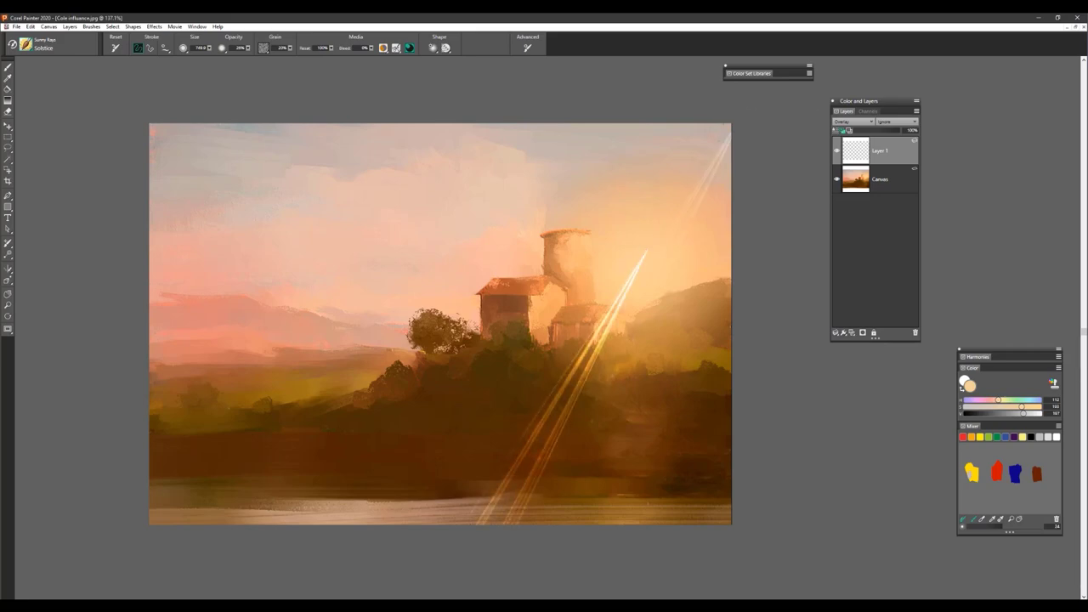
left_click_drag(687, 101, 568, 310)
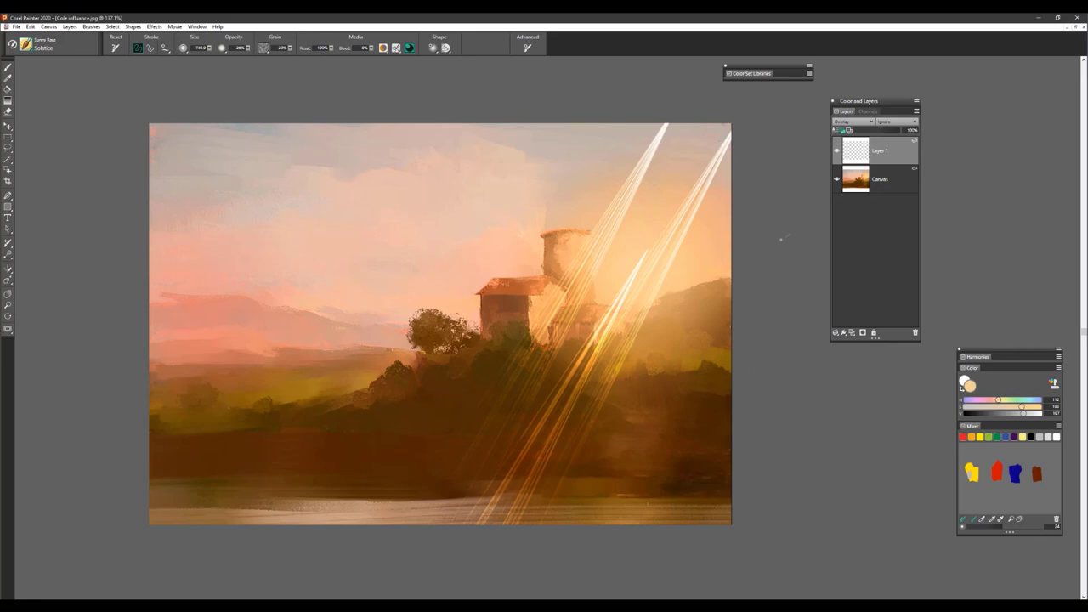
Step: Undo the last rays, then paint three Solstice rays slanting down from the upper sky, the house and the distant hills toward the water
key("ctrl+z")
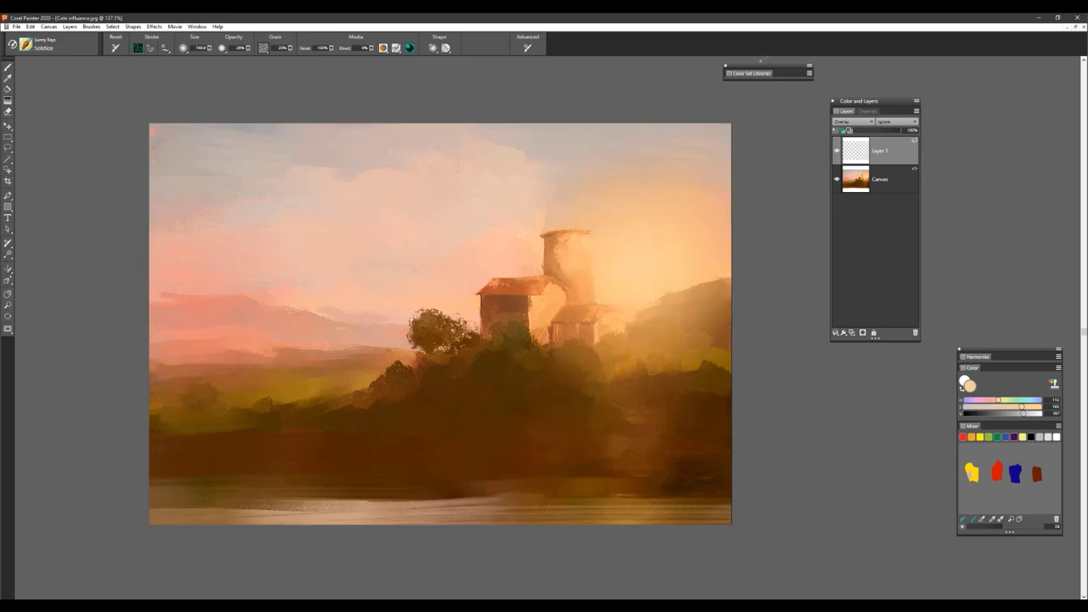
left_click_drag(761, 66, 918, 55)
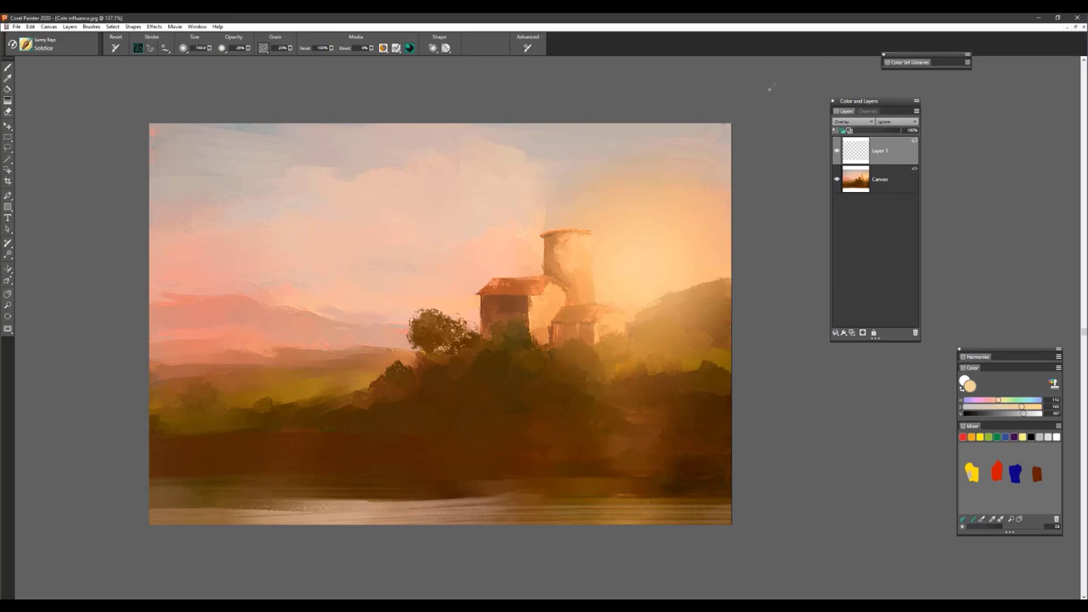
left_click_drag(770, 88, 769, 87)
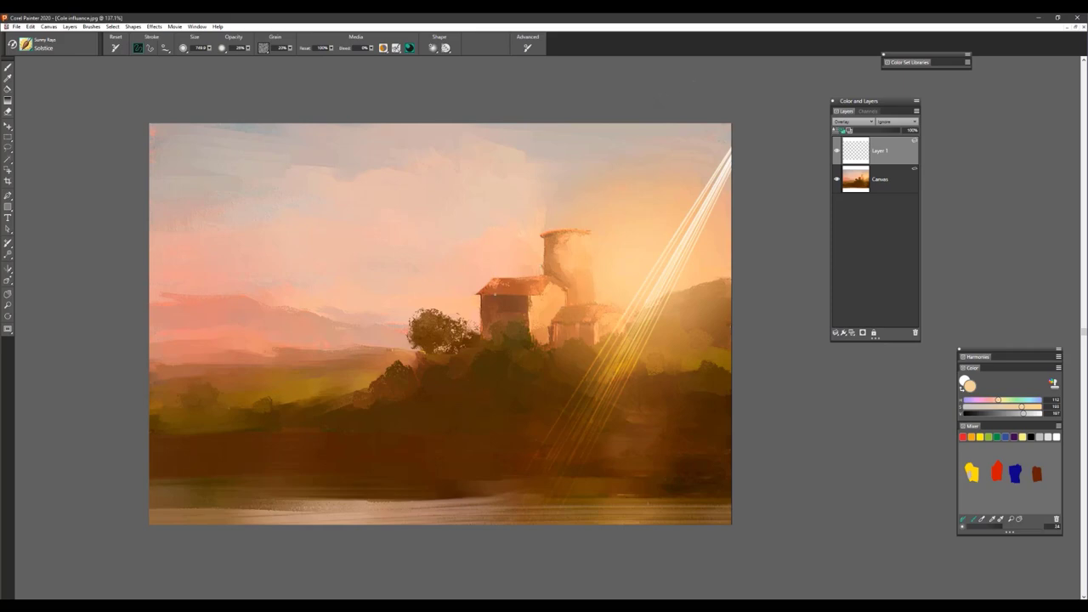
left_click_drag(472, 312, 473, 311)
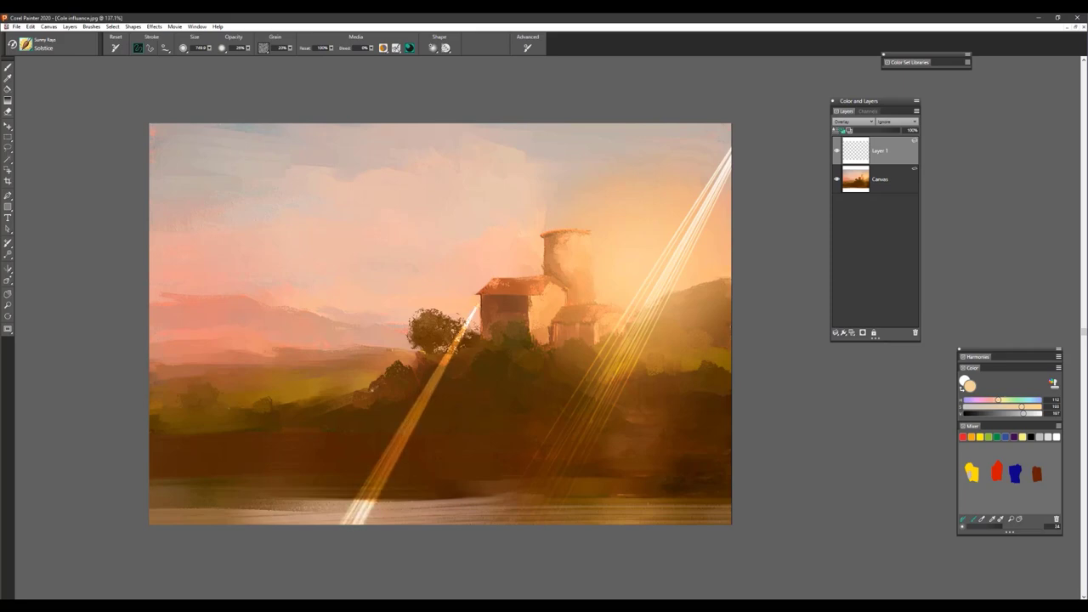
left_click_drag(383, 325, 383, 325)
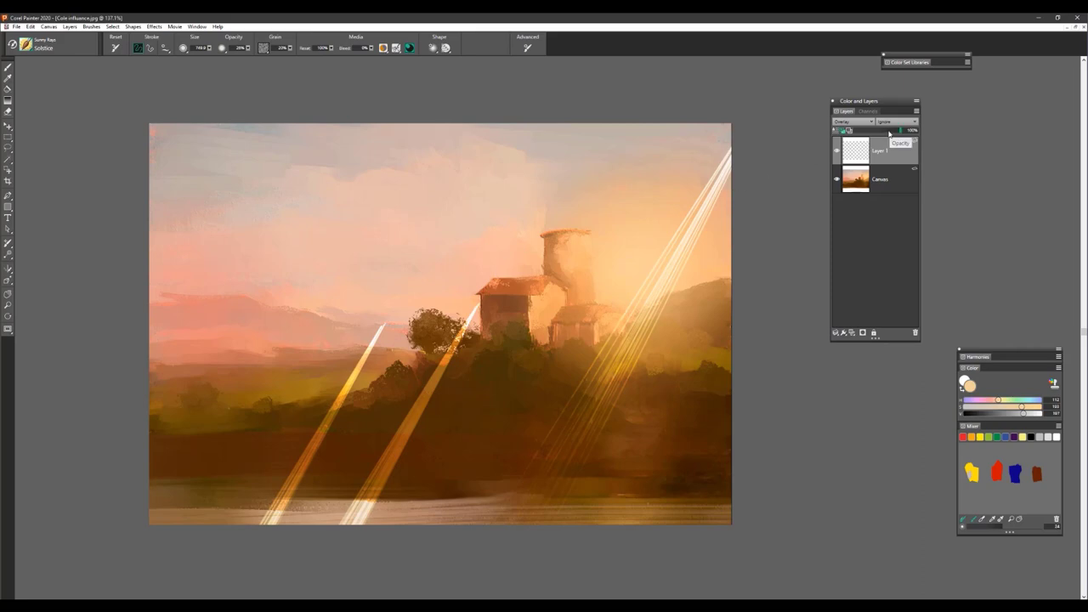
Step: Add a layer mask to Layer 1 and paint black along the three rays to soften them
mouse_move(901, 130)
left_mouse_down()
mouse_move(878, 134)
mouse_move(909, 132)
left_mouse_up()
left_click(864, 334)
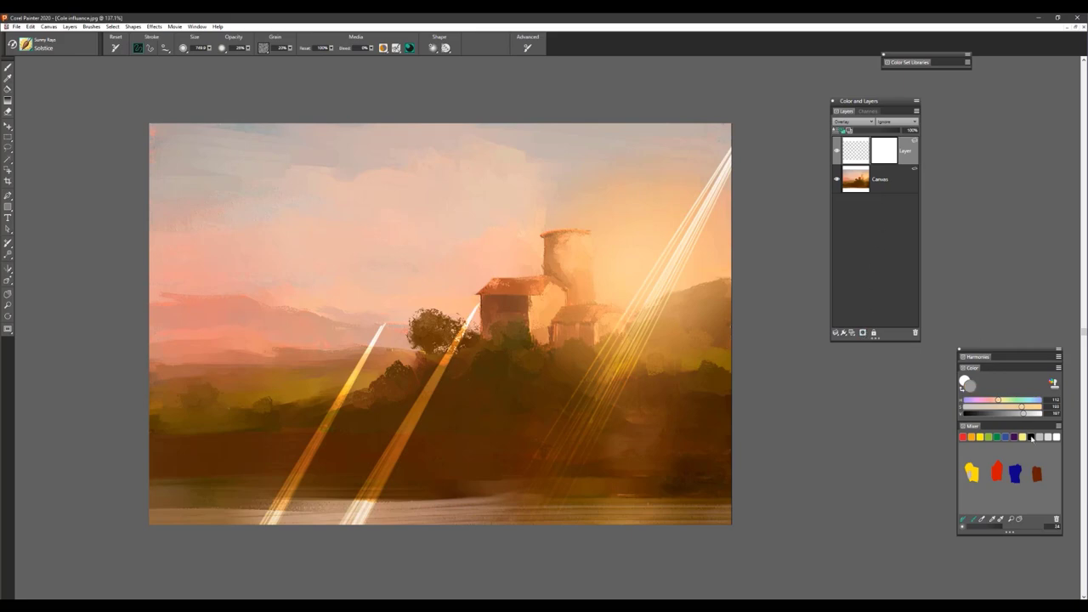
left_click(1032, 437)
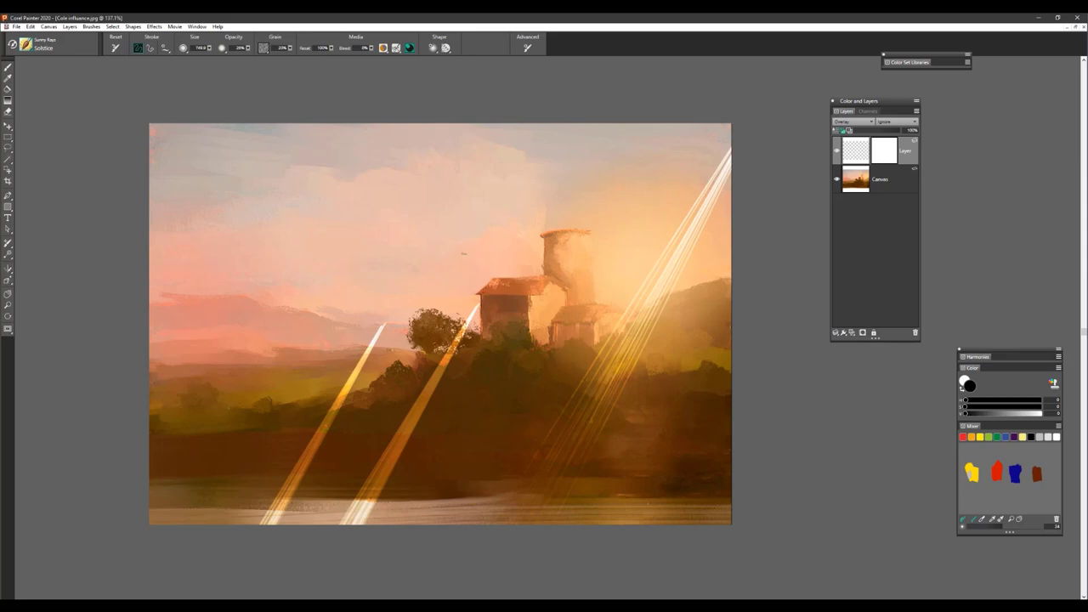
left_click_drag(382, 327, 358, 379)
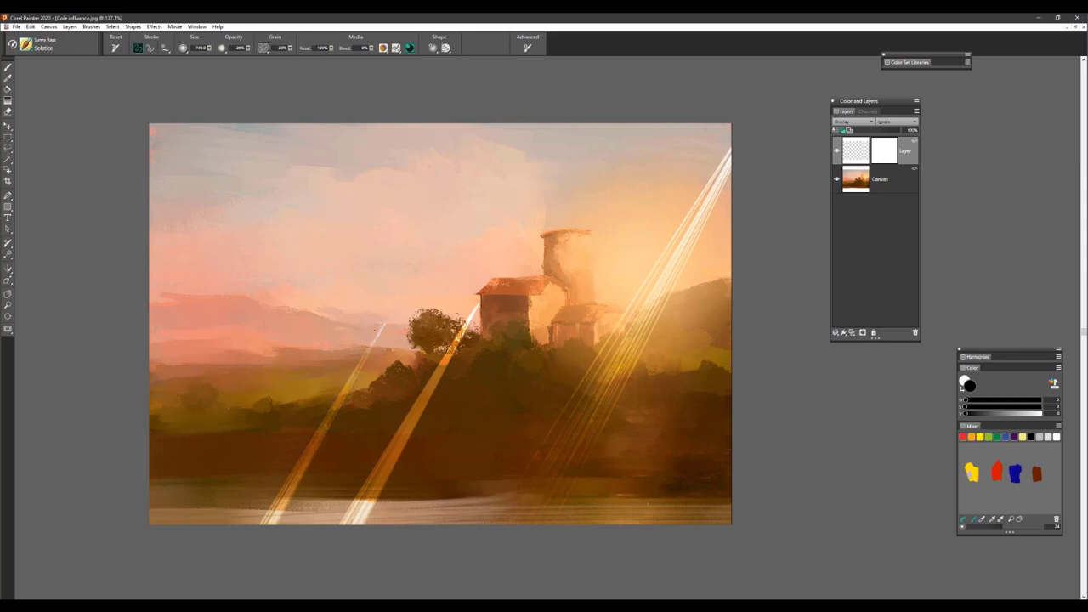
left_click_drag(473, 313, 393, 459)
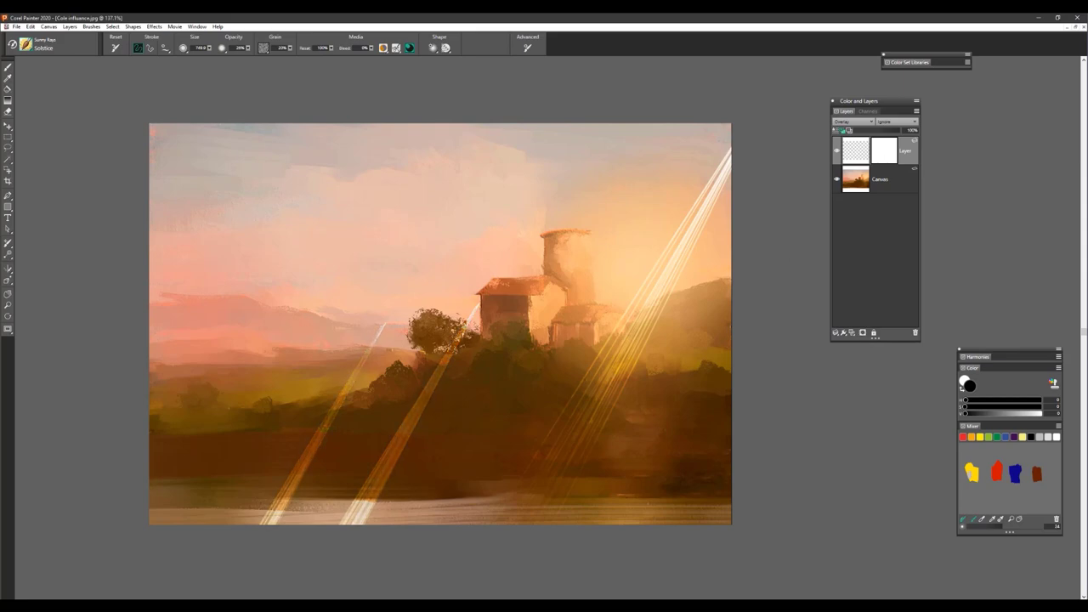
left_click_drag(702, 211, 728, 162)
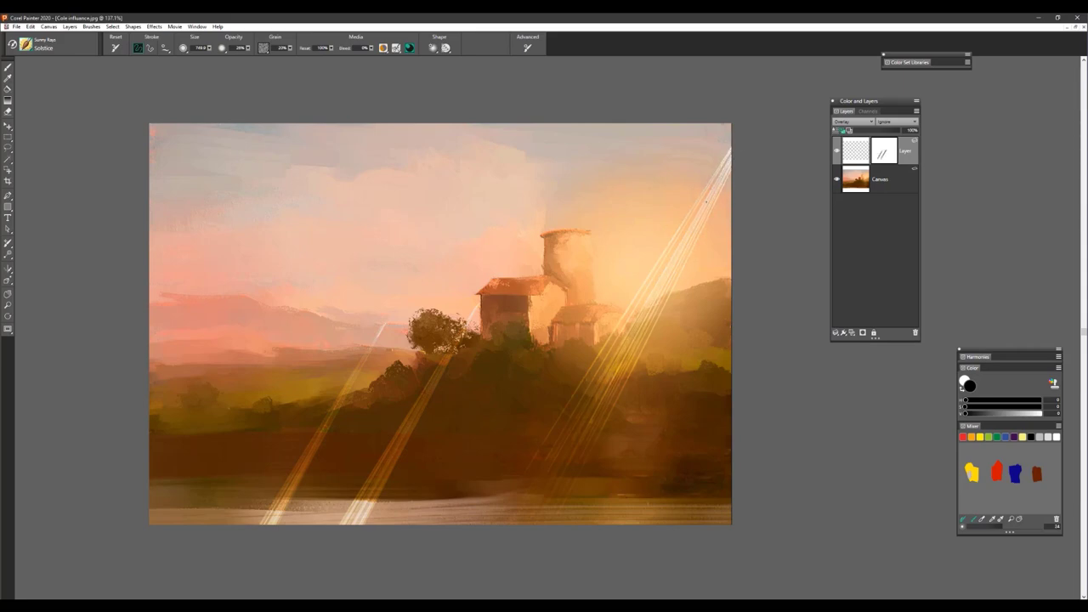
left_click_drag(371, 507, 355, 524)
mouse_move(298, 478)
left_mouse_down()
mouse_move(277, 515)
mouse_move(281, 505)
left_mouse_up()
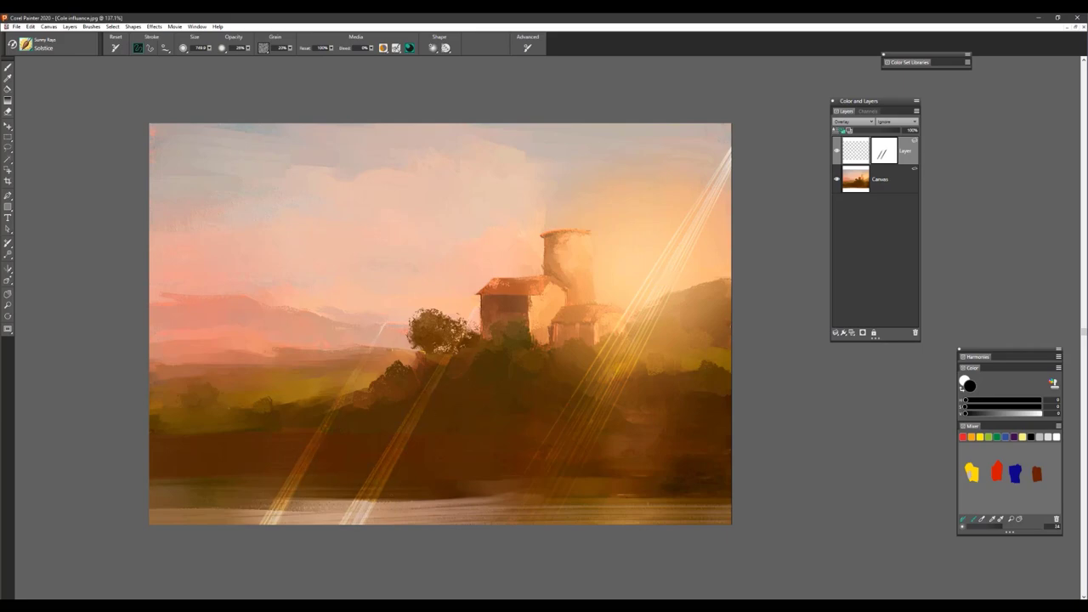
left_click_drag(316, 444, 289, 470)
Step: Stamp black test discs with the Sun brush in the glow beside the tower and over the dark foreground, lowering Layer 1's opacity slightly
scroll(391, 202, "up", 1)
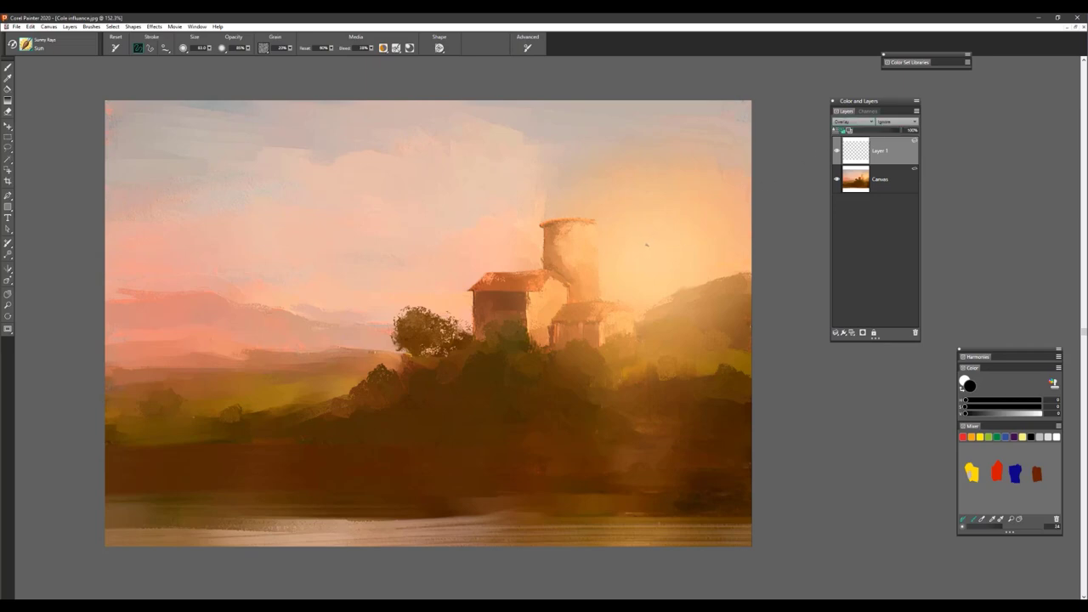
left_click_drag(646, 245, 647, 245)
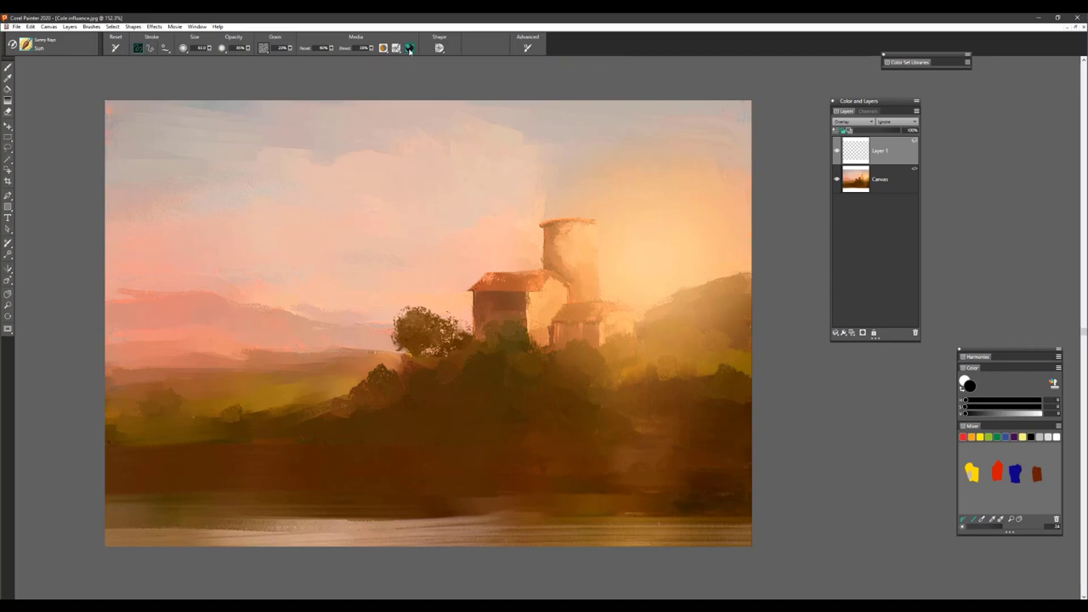
left_click_drag(647, 224, 649, 223)
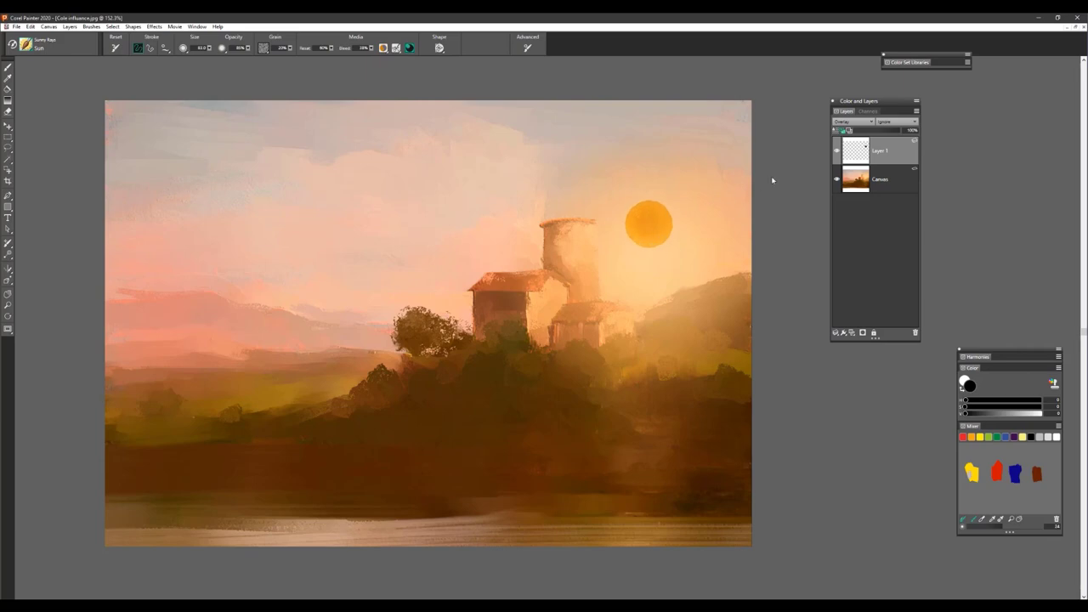
left_click_drag(897, 131, 901, 133)
left_click_drag(485, 445, 485, 445)
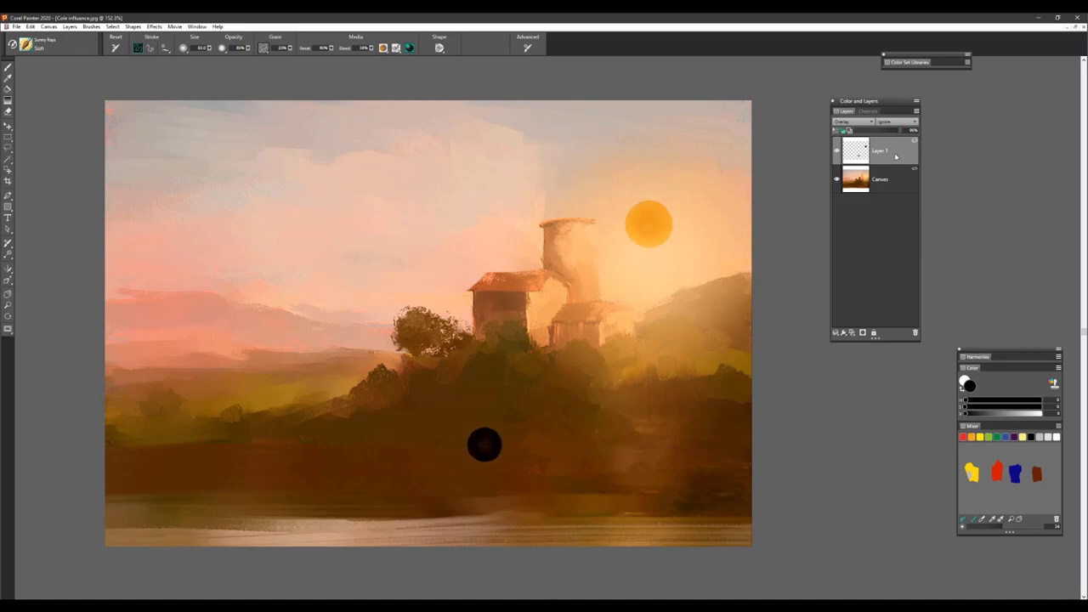
Step: Sample pale yellow from the glow and stamp Sun discs of varying sizes over the dark foreground and the pink sky
left_click(632, 275, "alt")
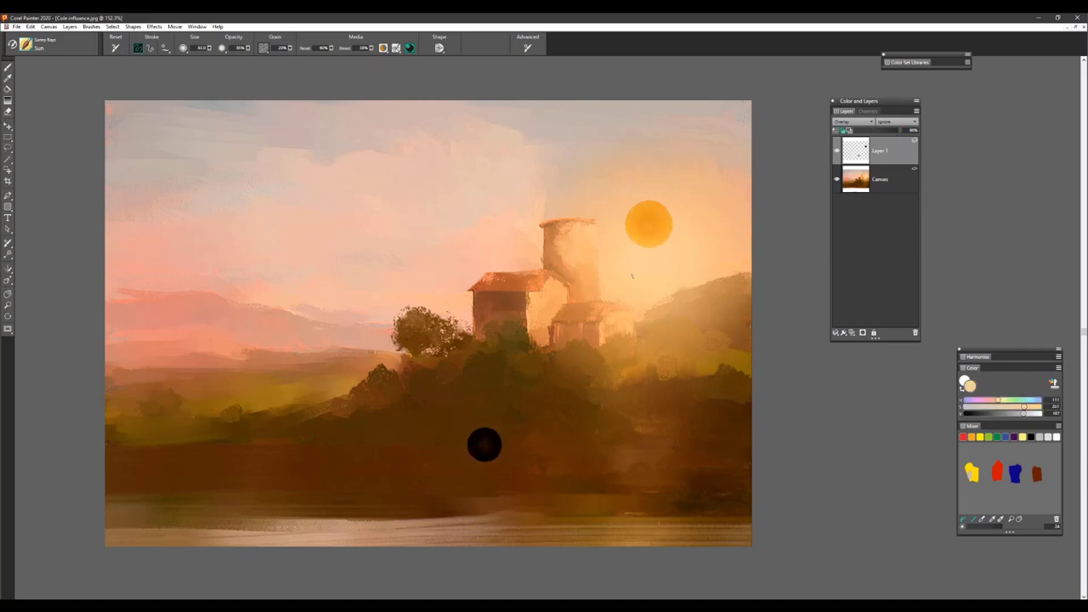
left_click_drag(523, 423, 523, 423)
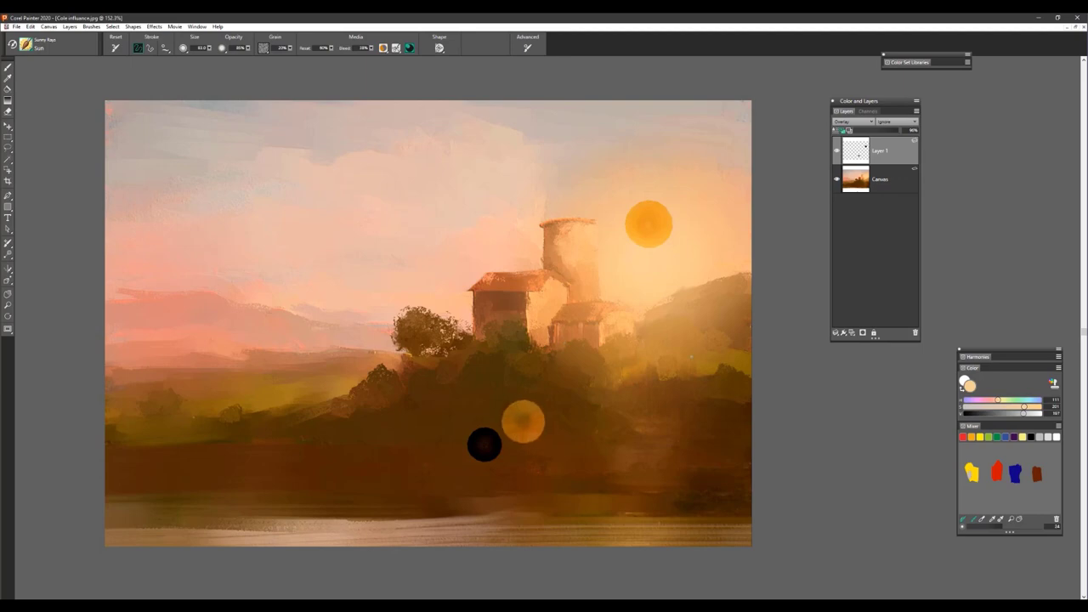
left_click_drag(398, 452, 399, 452)
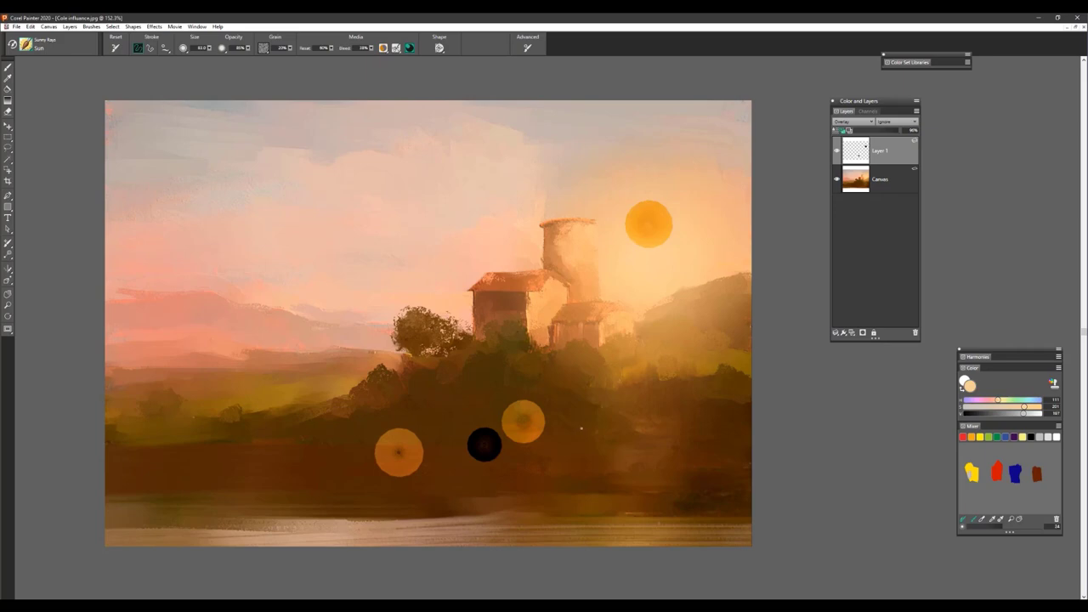
left_click_drag(582, 429, 581, 429)
left_click_drag(464, 397, 463, 398)
left_click_drag(316, 456, 316, 456)
left_click_drag(333, 276, 332, 277)
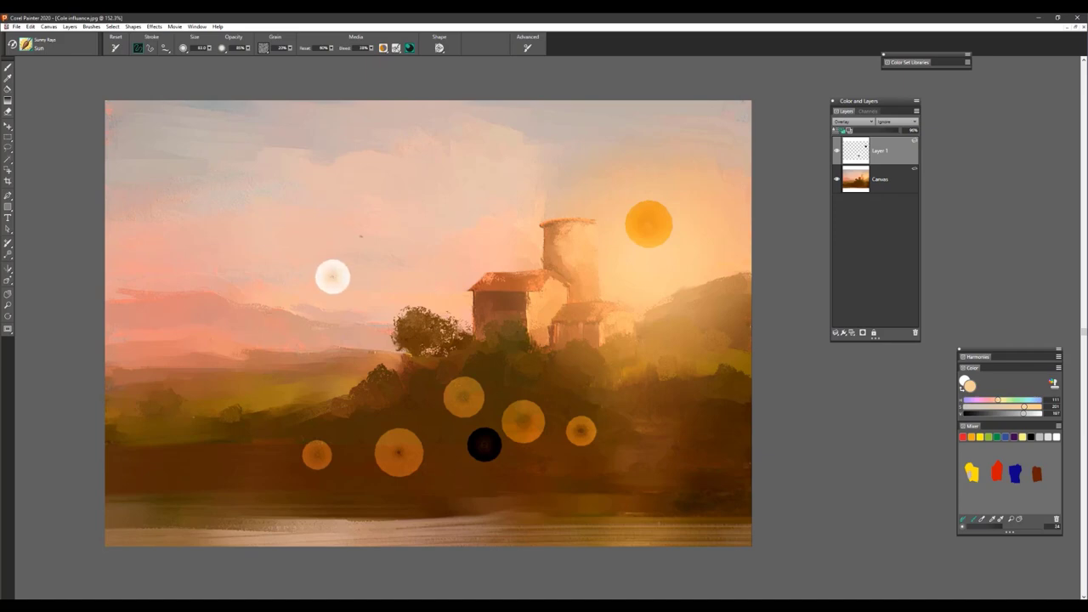
left_click_drag(353, 213, 354, 212)
left_click_drag(225, 294, 225, 294)
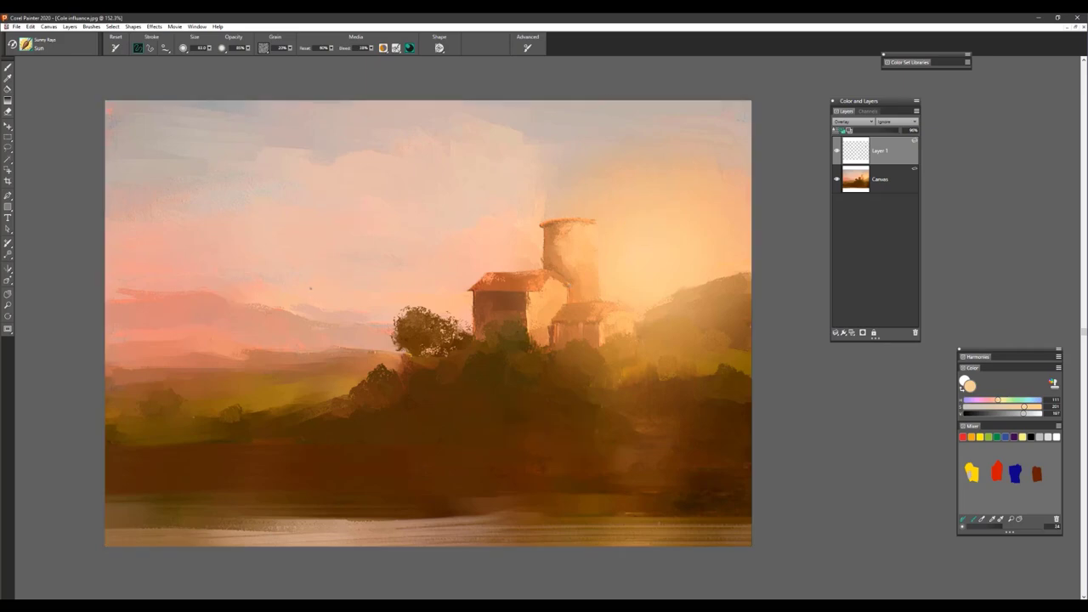
Step: Reduce Layer 1's opacity to 71% using a test sun, clear it, and stamp a single sun in the glow beside the tower
left_click_drag(310, 288, 311, 289)
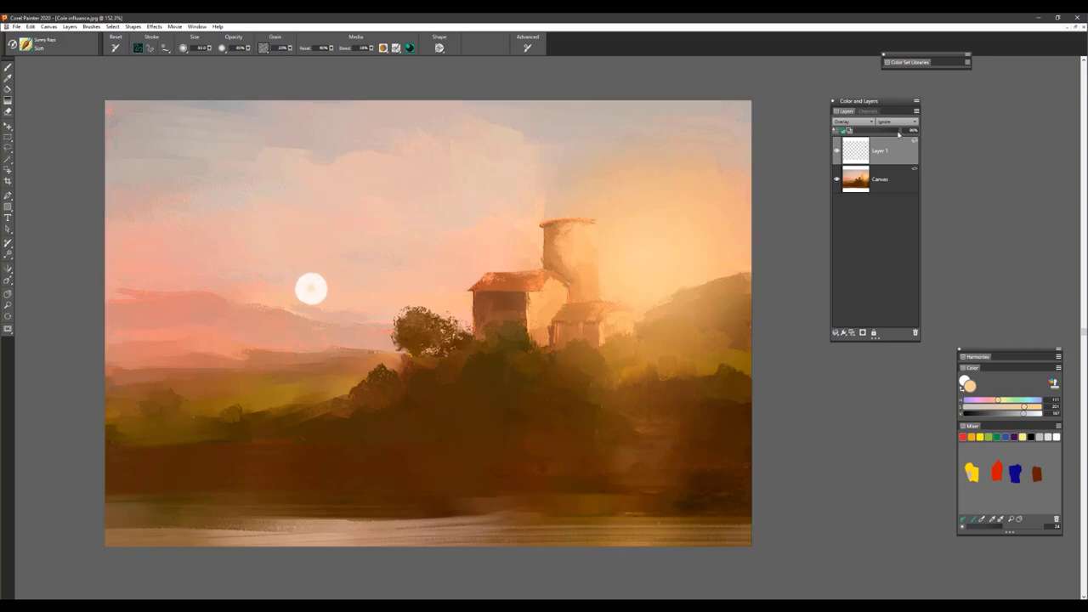
left_click_drag(899, 131, 892, 134)
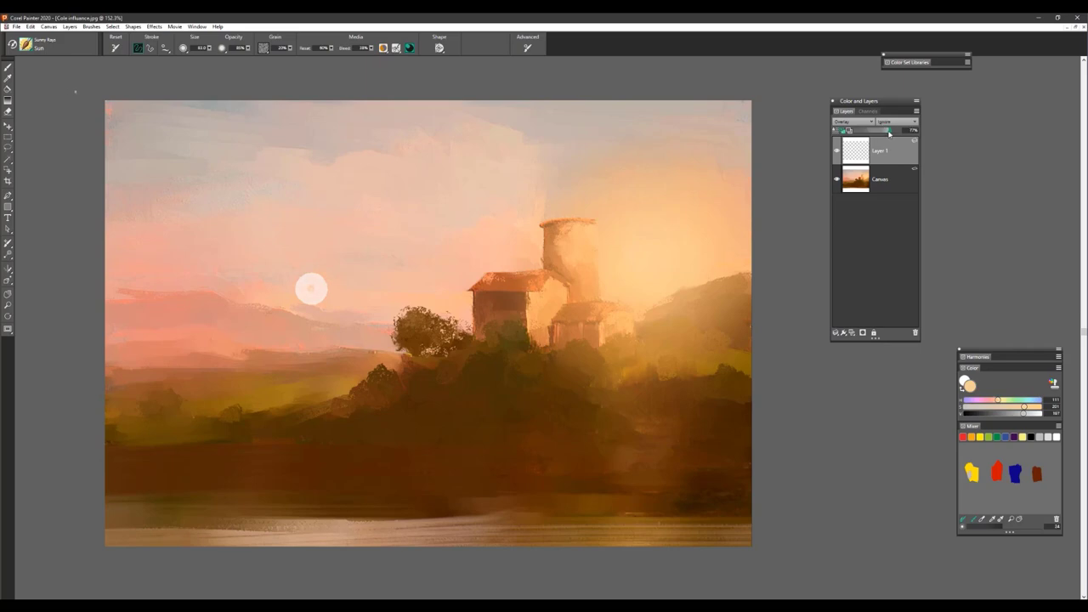
key("ctrl+a")
key("ctrl+d")
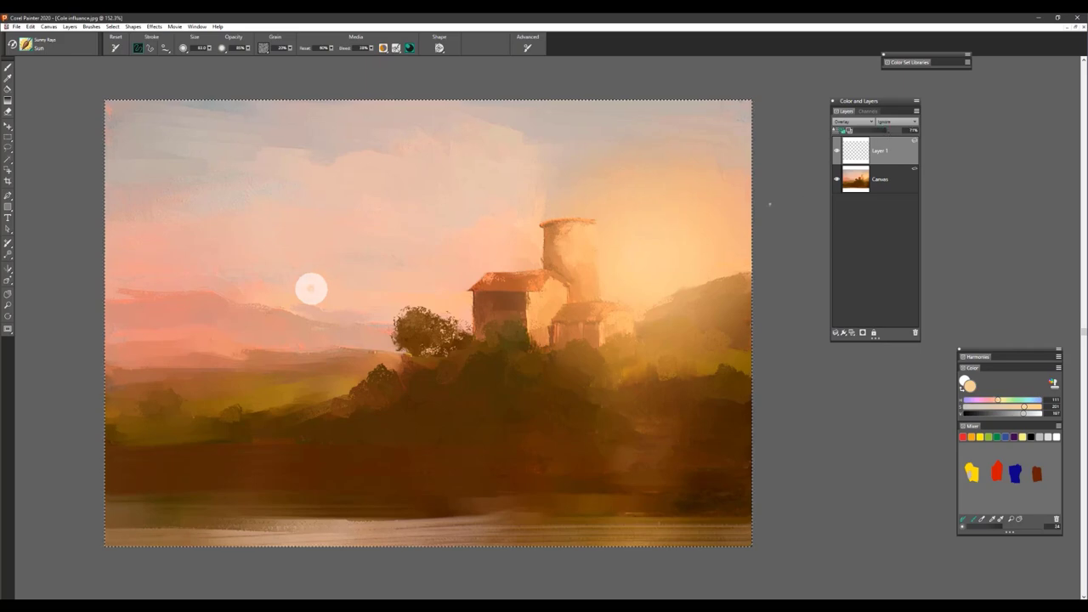
left_click_drag(645, 257, 651, 250)
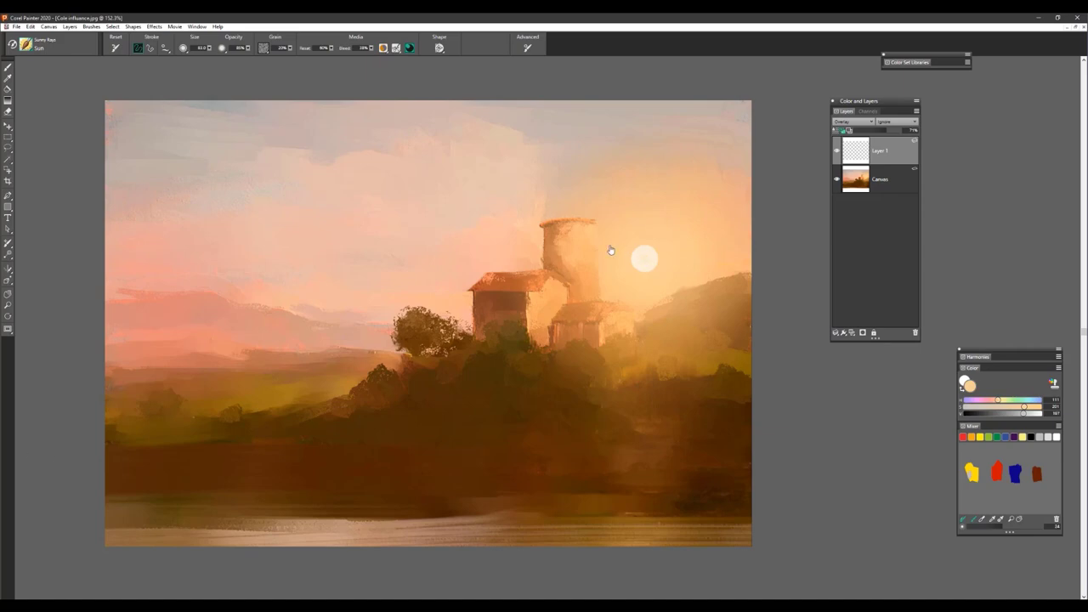
Step: Switch to the Sunset brush from Sunny Rays and add a new layer above Layer 1
left_click(25, 44)
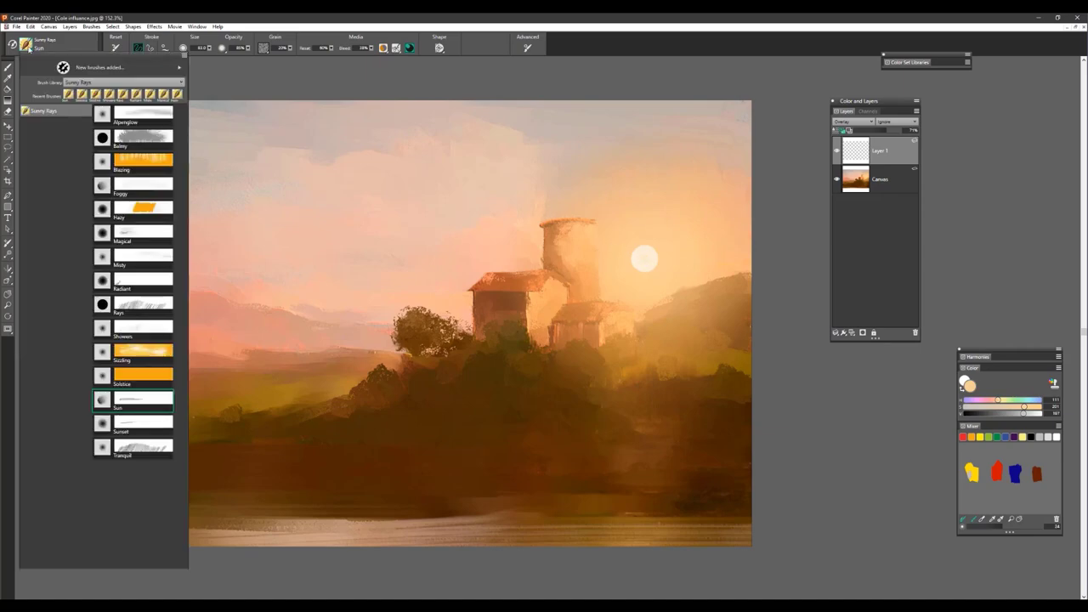
left_click(145, 425)
left_click(144, 427)
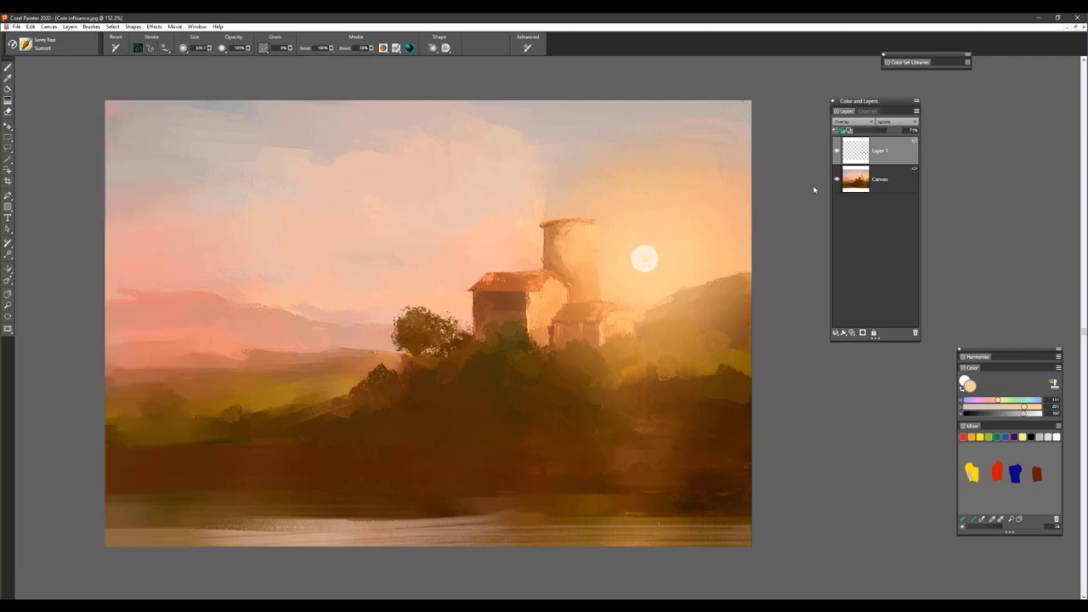
left_click(852, 333)
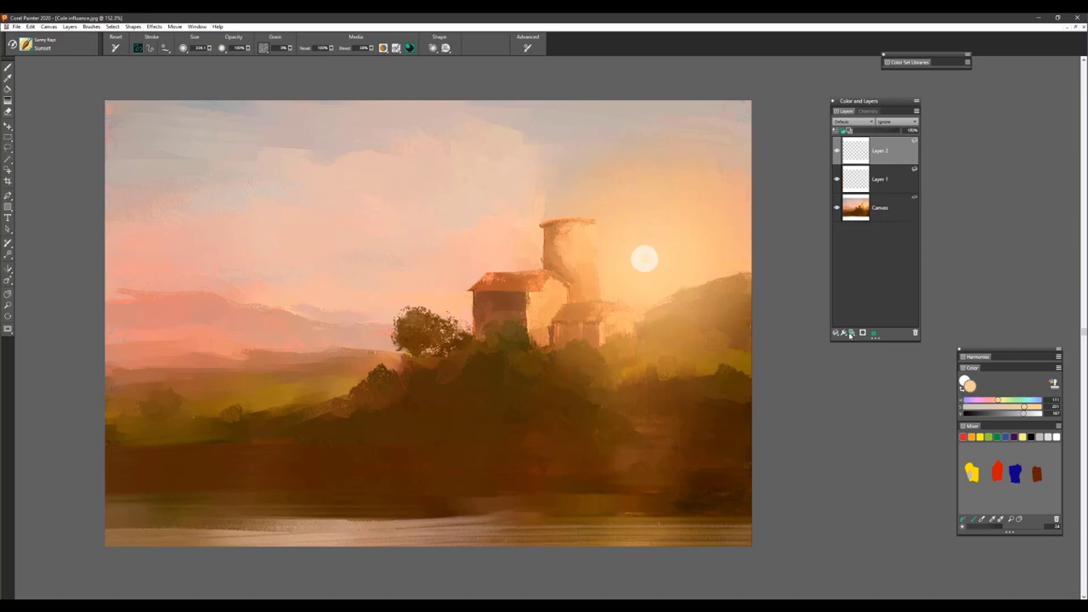
Step: Sample the pink hills, shift the color to a saturated coral red, and paint horizontal Sunset streaks near the sun, undoing the excess ones
left_click(209, 335, "alt")
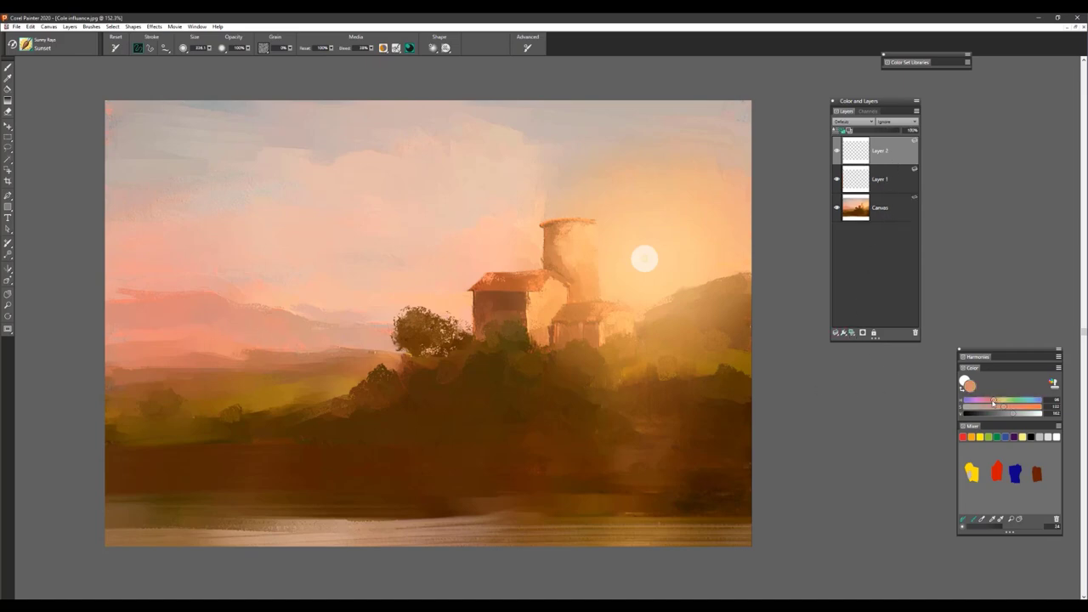
left_click_drag(993, 401, 1029, 409)
mouse_move(656, 268)
left_mouse_down()
mouse_move(605, 268)
mouse_move(632, 270)
left_mouse_up()
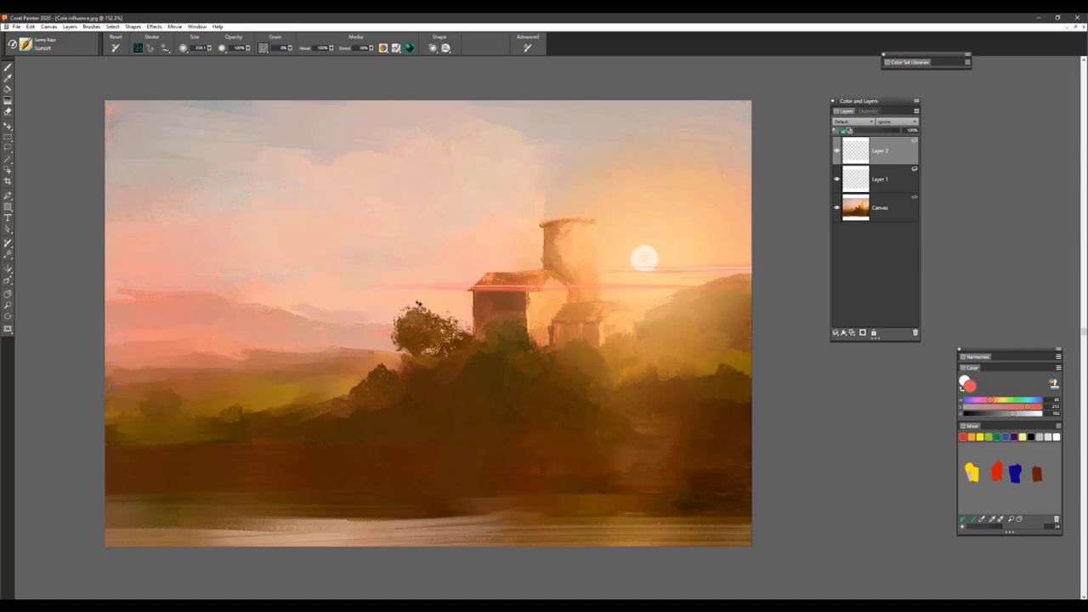
key("ctrl+z")
key("ctrl+z")
key("ctrl+z")
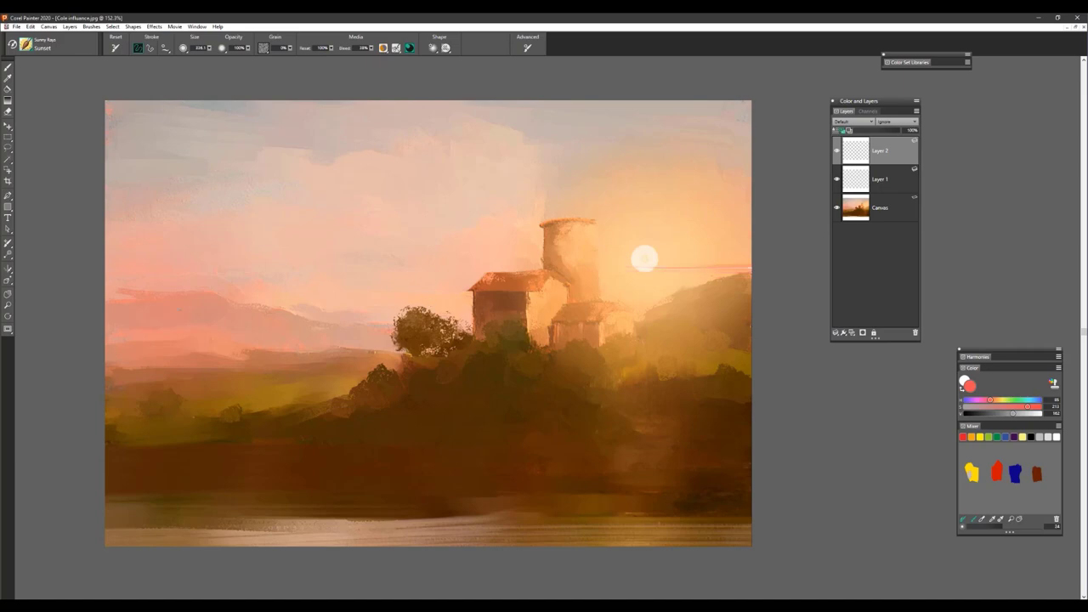
Step: Paint coral Sunset streaks horizontally across the distant pink hills toward the tree and house
mouse_move(123, 313)
left_mouse_down()
mouse_move(100, 304)
mouse_move(195, 341)
mouse_move(530, 344)
left_mouse_up()
left_click_drag(245, 297, 343, 297)
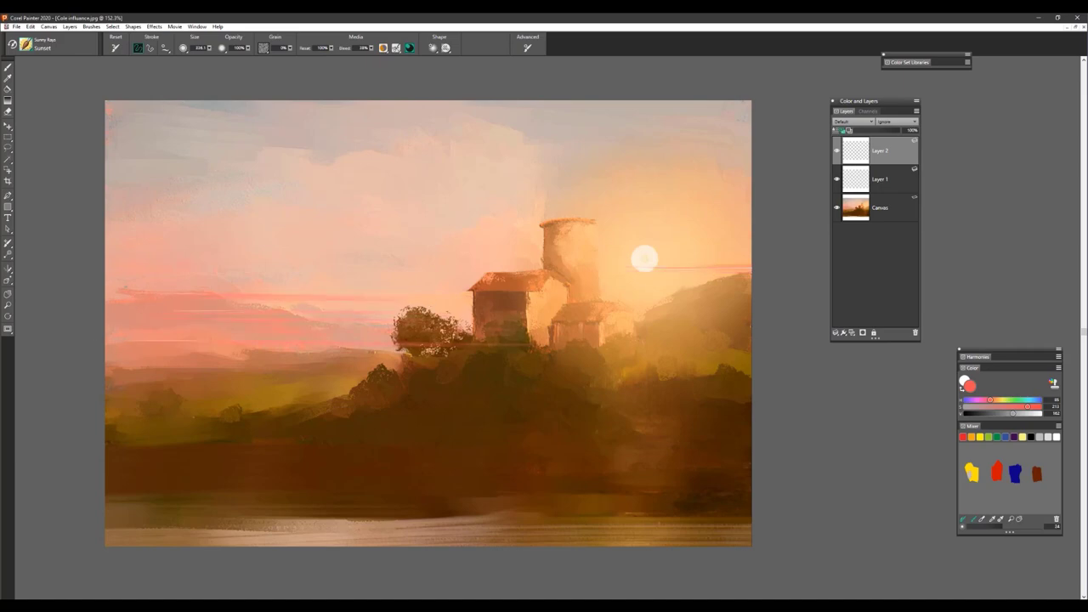
left_click_drag(186, 338, 481, 346)
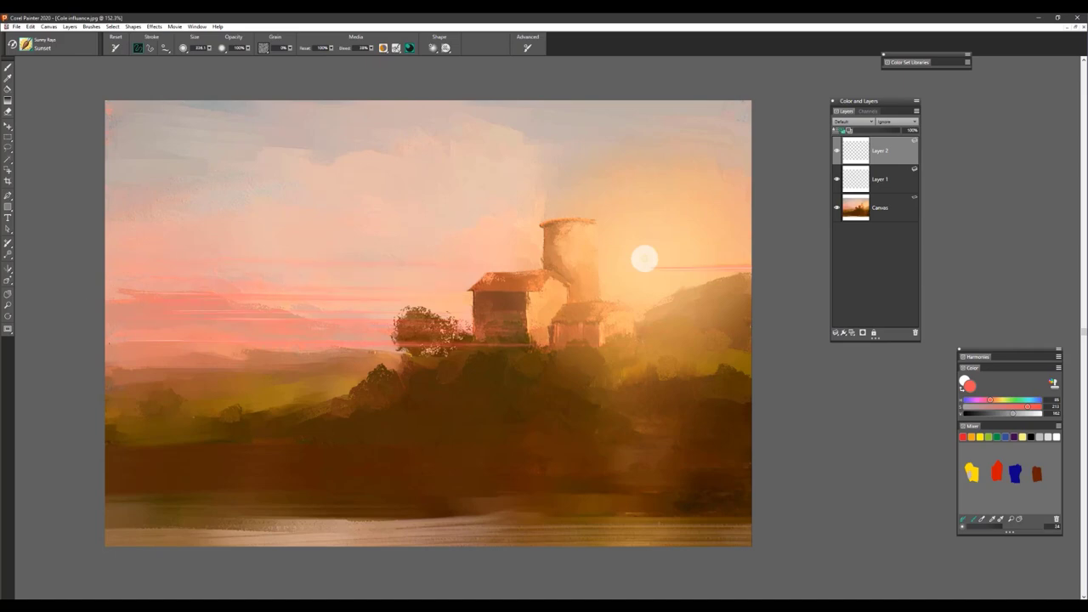
left_click_drag(258, 342, 437, 344)
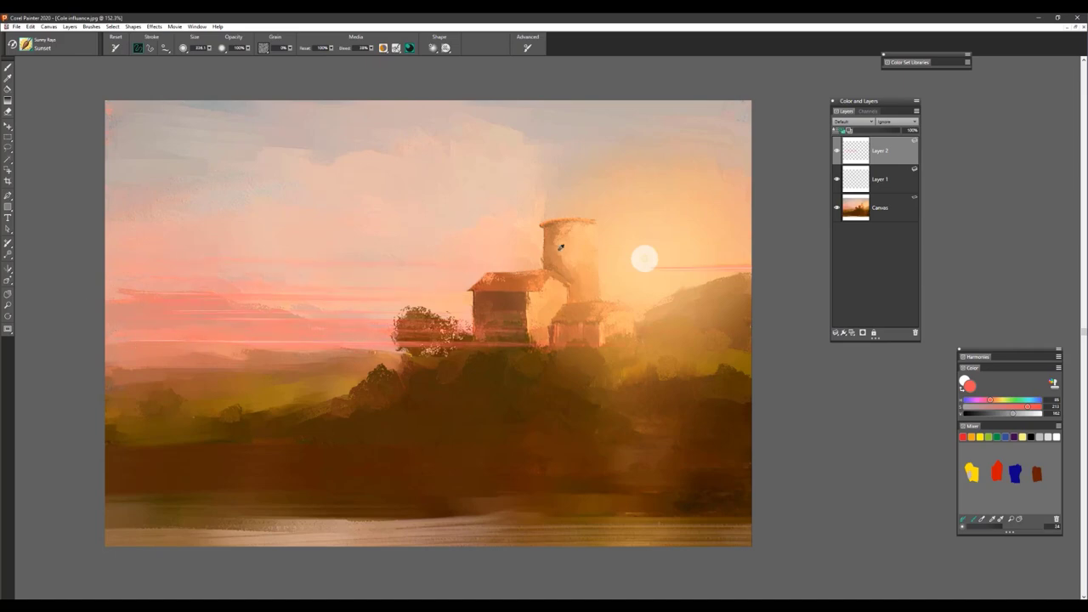
Step: Sample pale yellow from the sun's glow and paint light Sunset streaks across the distant hills, the house and the sky below the sun
left_click(655, 227, "alt")
mouse_move(314, 325)
left_mouse_down()
mouse_move(527, 325)
mouse_move(524, 314)
left_mouse_up()
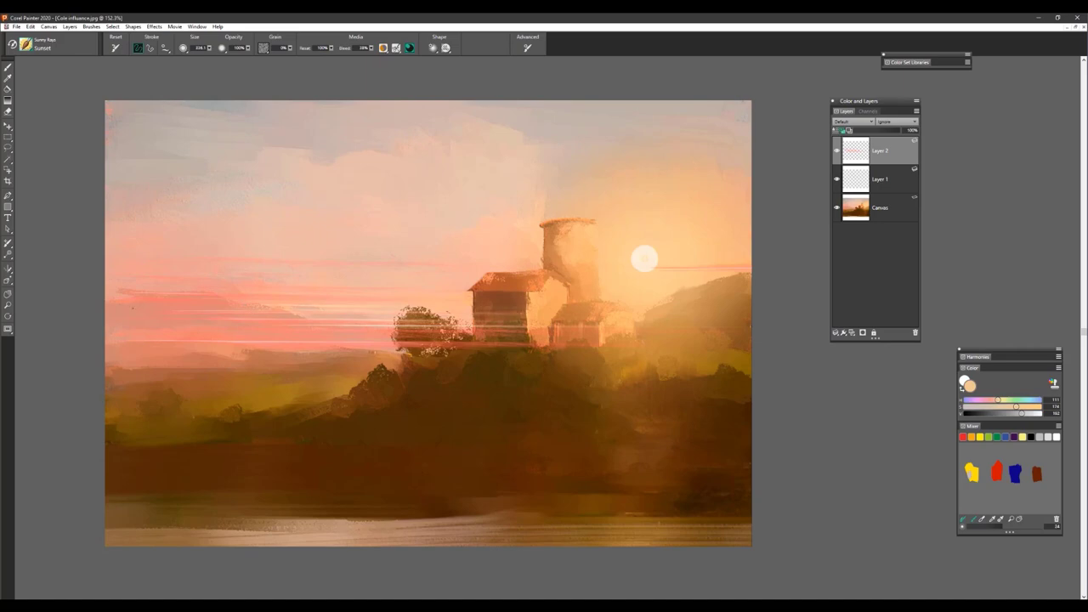
left_click_drag(150, 306, 524, 310)
left_click_drag(653, 281, 754, 281)
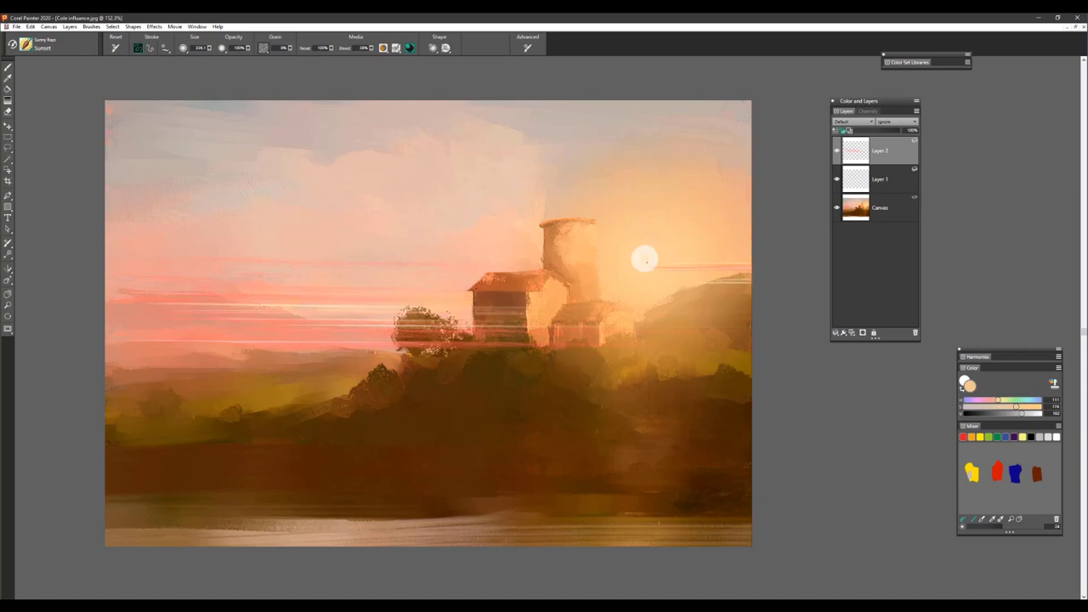
Step: Paint additional pale yellow Sunset streaks across the right-hand hill, the house, the tree and the pink hills behind them
left_click_drag(666, 306, 745, 306)
left_click_drag(366, 331, 529, 331)
left_click_drag(277, 340, 483, 339)
left_click_drag(234, 345, 476, 345)
left_click_drag(127, 285, 273, 290)
left_click_drag(169, 316, 259, 320)
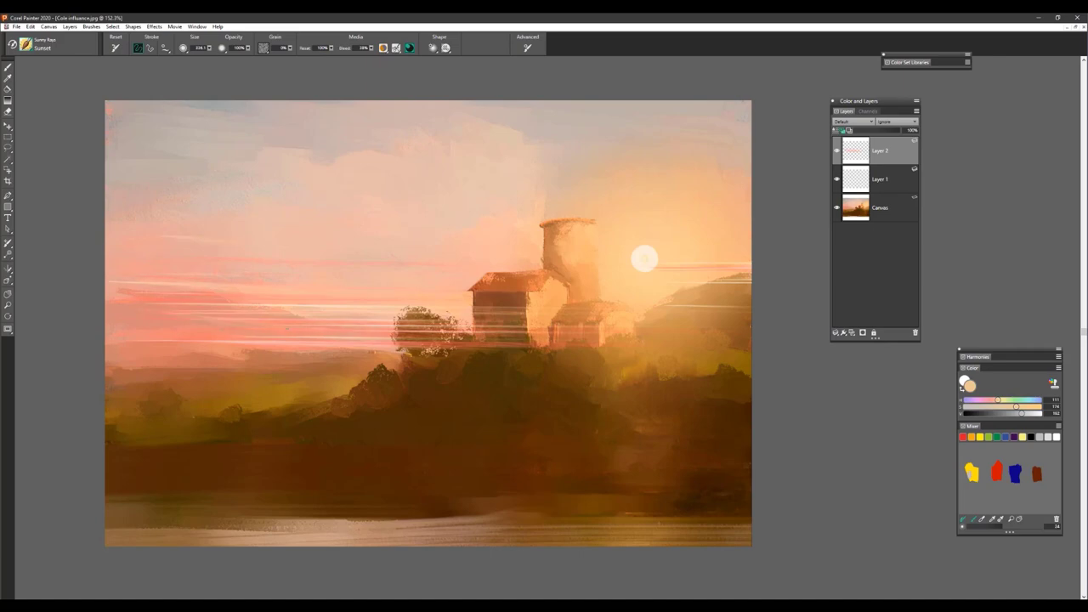
left_click_drag(558, 353, 166, 355)
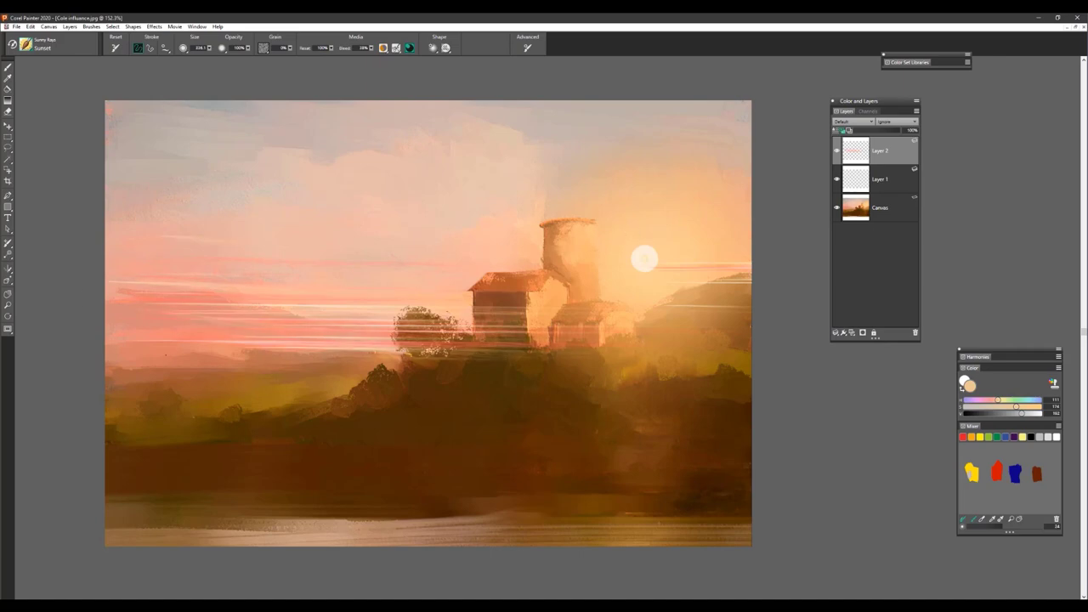
left_click_drag(294, 340, 238, 340)
mouse_move(531, 301)
left_mouse_down()
mouse_move(328, 301)
mouse_move(477, 295)
left_mouse_up()
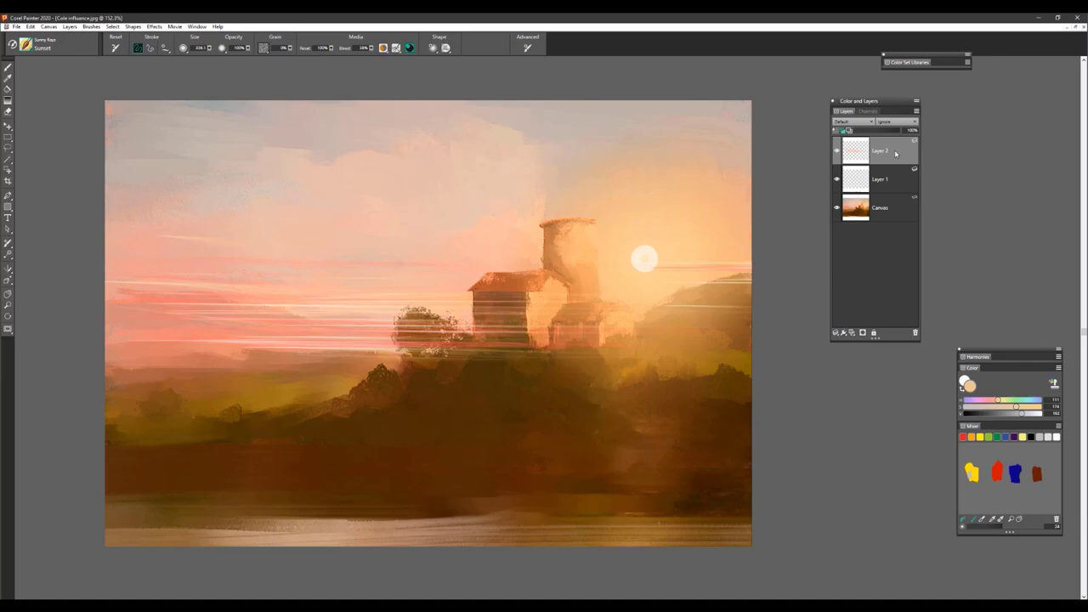
Step: Erase the Sunset streaks on Layer 2 that overlap the tree, the house, the small building and the hilltop
left_click(7, 112)
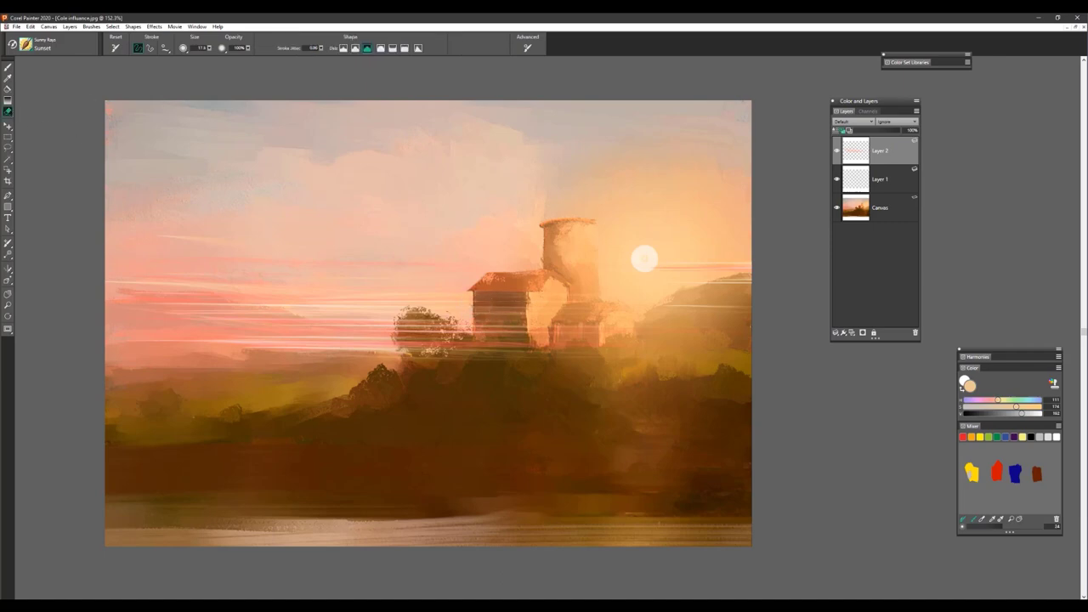
left_click_drag(527, 331, 417, 330)
mouse_move(536, 340)
left_mouse_down()
mouse_move(422, 349)
mouse_move(402, 342)
mouse_move(456, 339)
mouse_move(400, 323)
mouse_move(396, 333)
mouse_move(419, 349)
mouse_move(409, 313)
left_mouse_up()
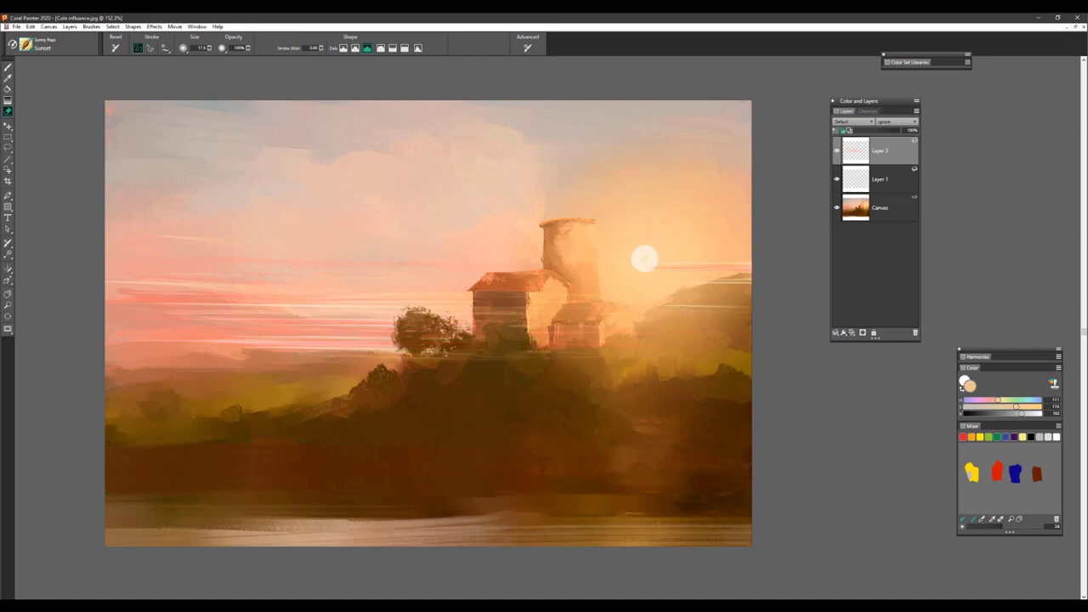
left_click_drag(515, 310, 477, 310)
left_click_drag(483, 298, 507, 293)
left_click_drag(580, 344, 565, 345)
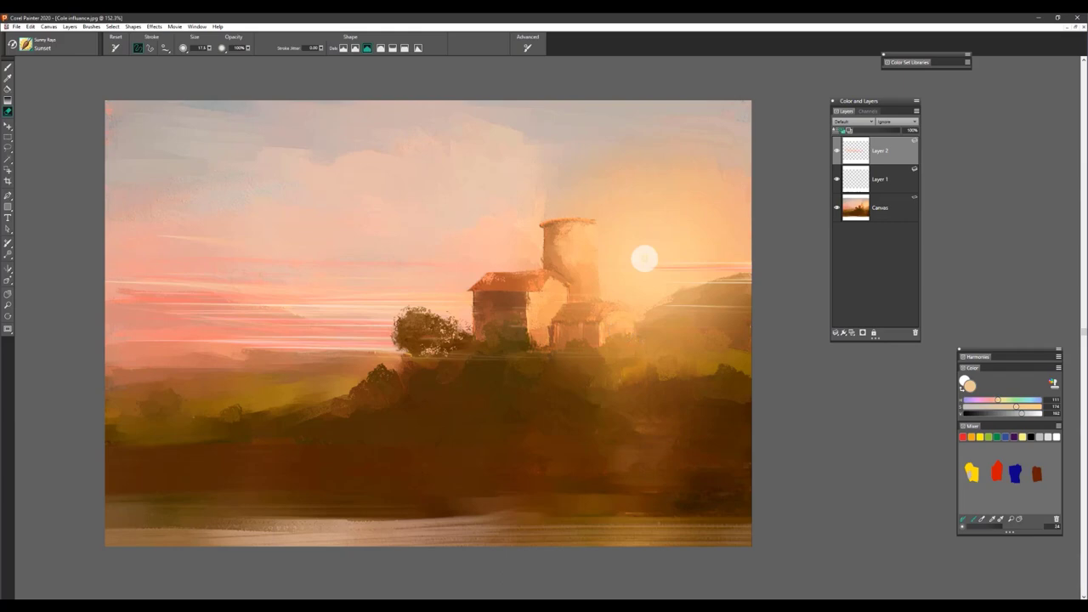
mouse_move(422, 356)
left_mouse_down()
mouse_move(548, 352)
mouse_move(414, 356)
left_mouse_up()
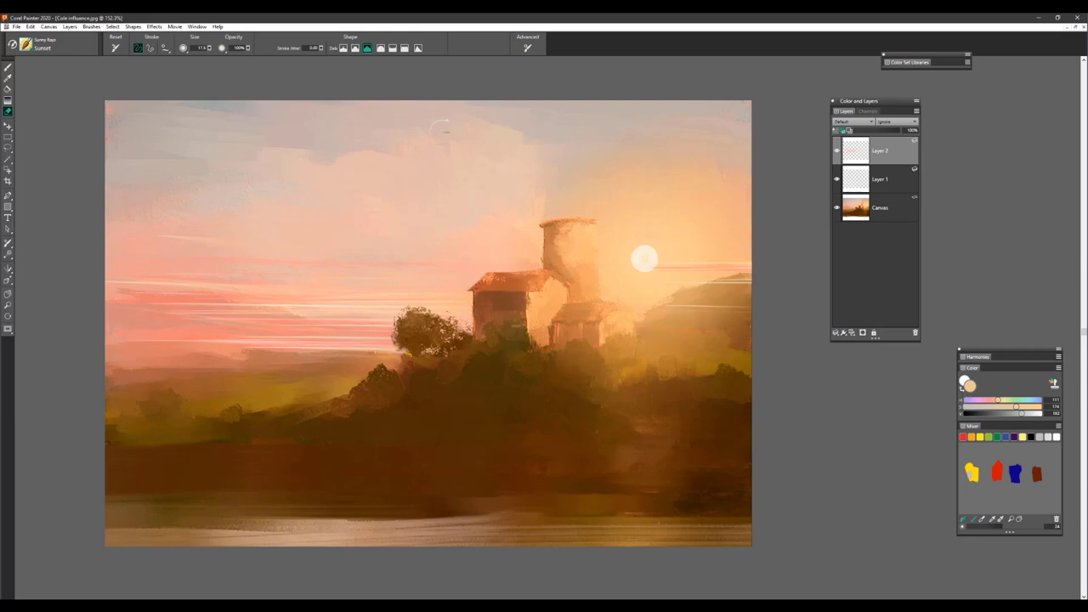
Step: Switch to the Tranquil brush from Sunny Rays and paint pale peach rays across the sky on a new layer above Layer 2
left_click(29, 49)
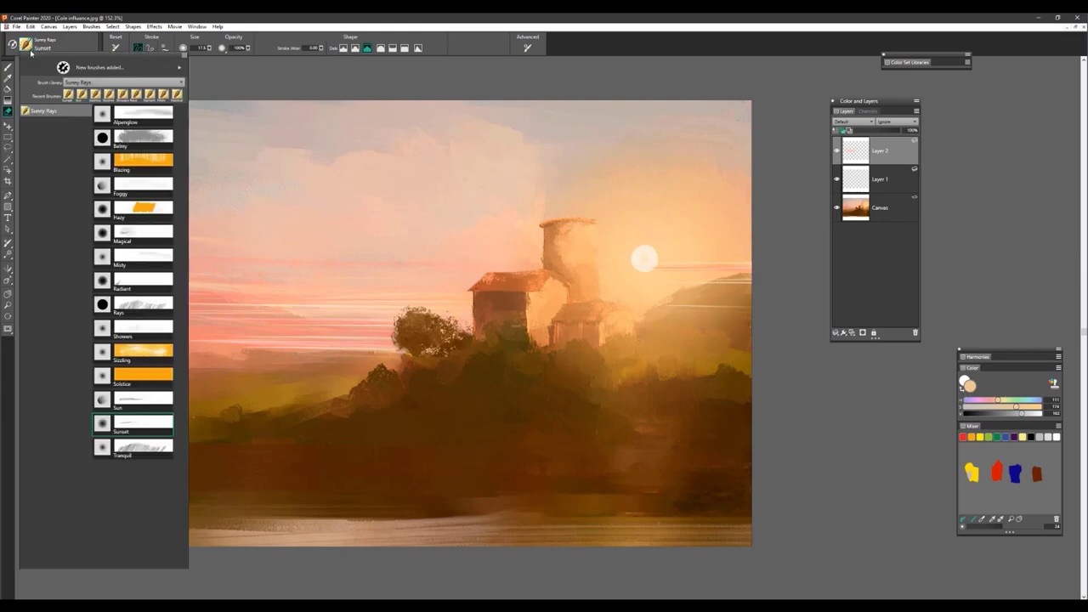
left_click(143, 446)
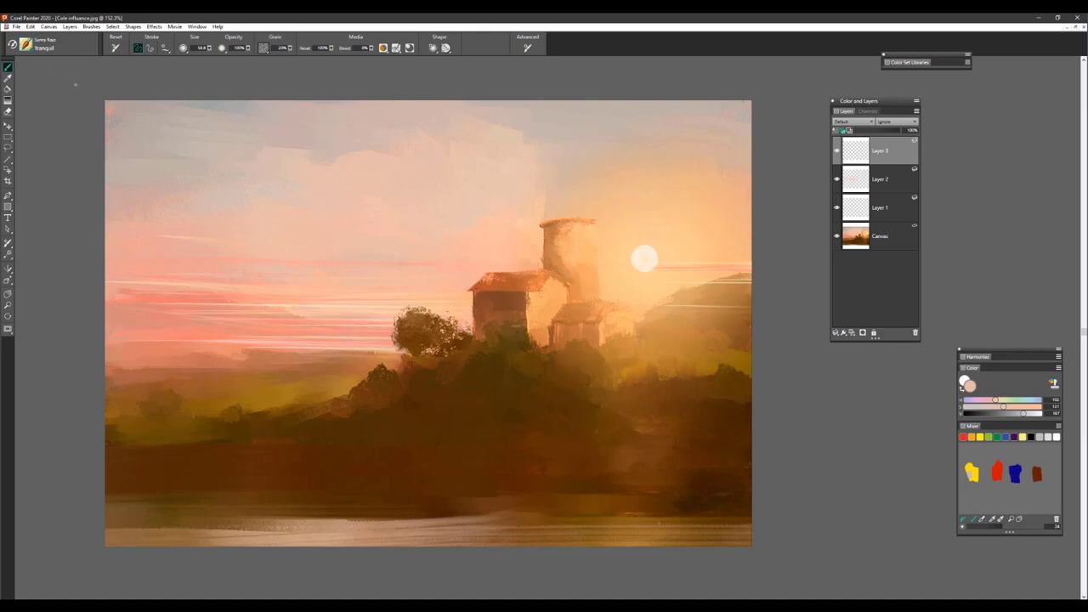
mouse_move(106, 106)
left_mouse_down()
mouse_move(160, 178)
mouse_move(407, 179)
mouse_move(497, 200)
mouse_move(689, 213)
mouse_move(740, 128)
mouse_move(282, 70)
left_mouse_up()
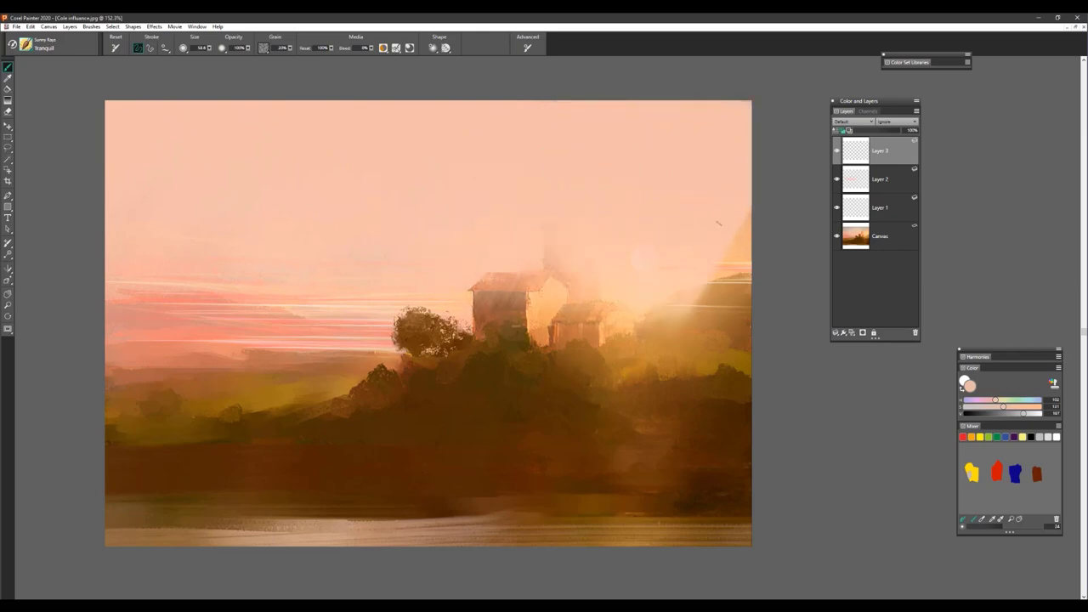
Step: Try a lower opacity on Layer 3 and restore it to 100%
left_click(889, 131)
left_click_drag(889, 133, 883, 135)
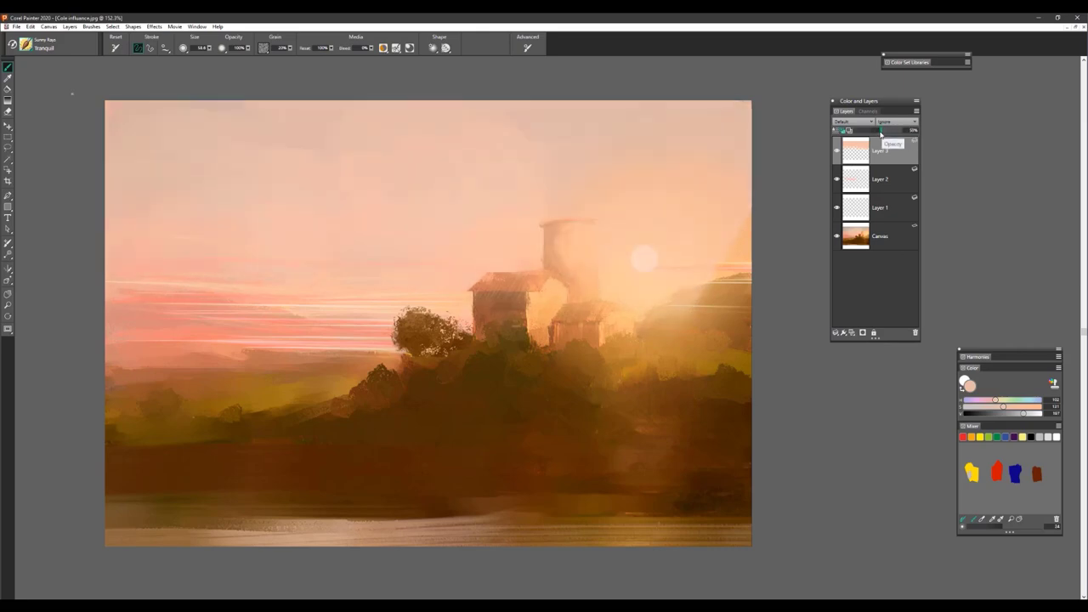
left_click_drag(880, 134, 906, 133)
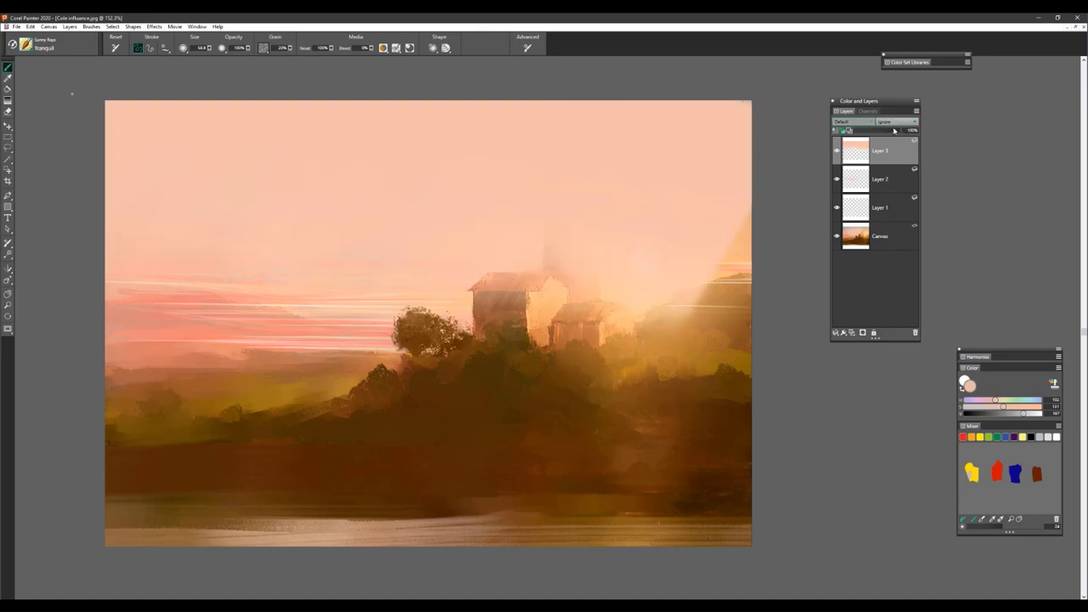
Step: Set Layer 3's composite method to Screen and reopen the choice of composite methods
left_click(864, 122)
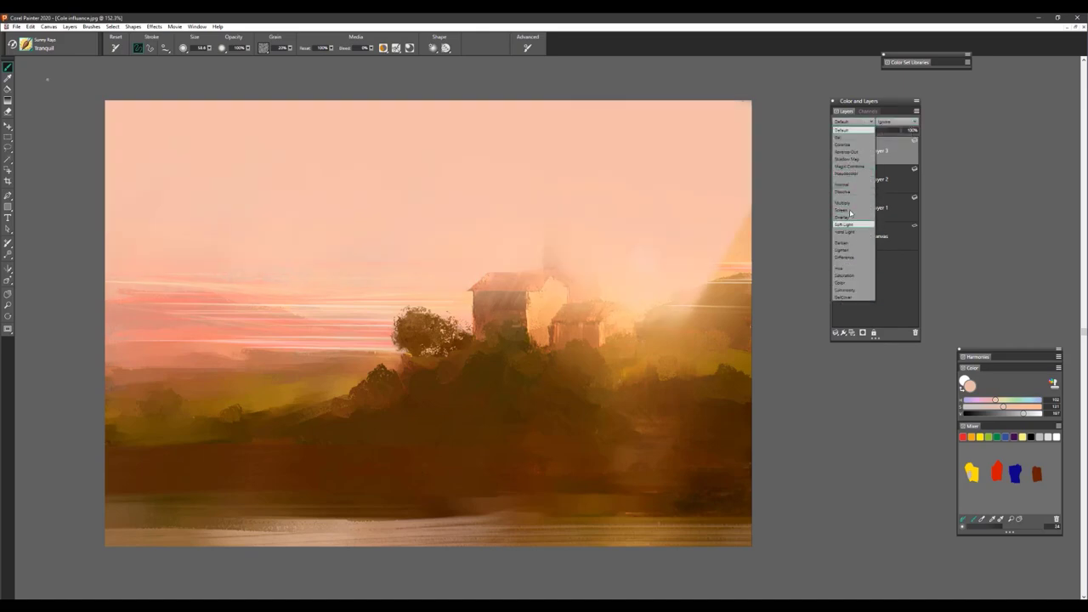
left_click(850, 213)
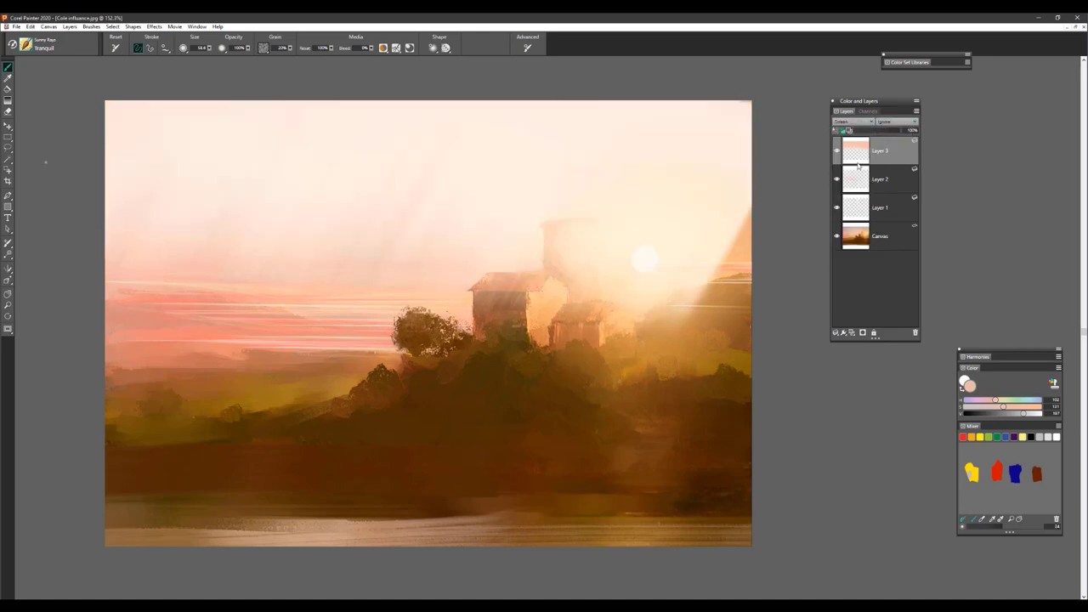
left_click(865, 125)
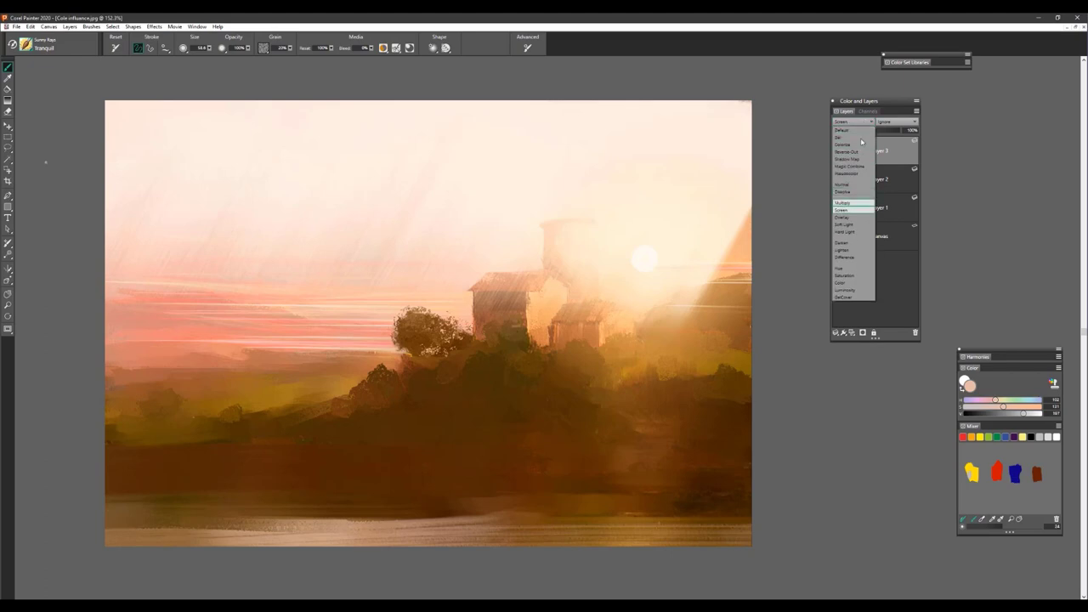